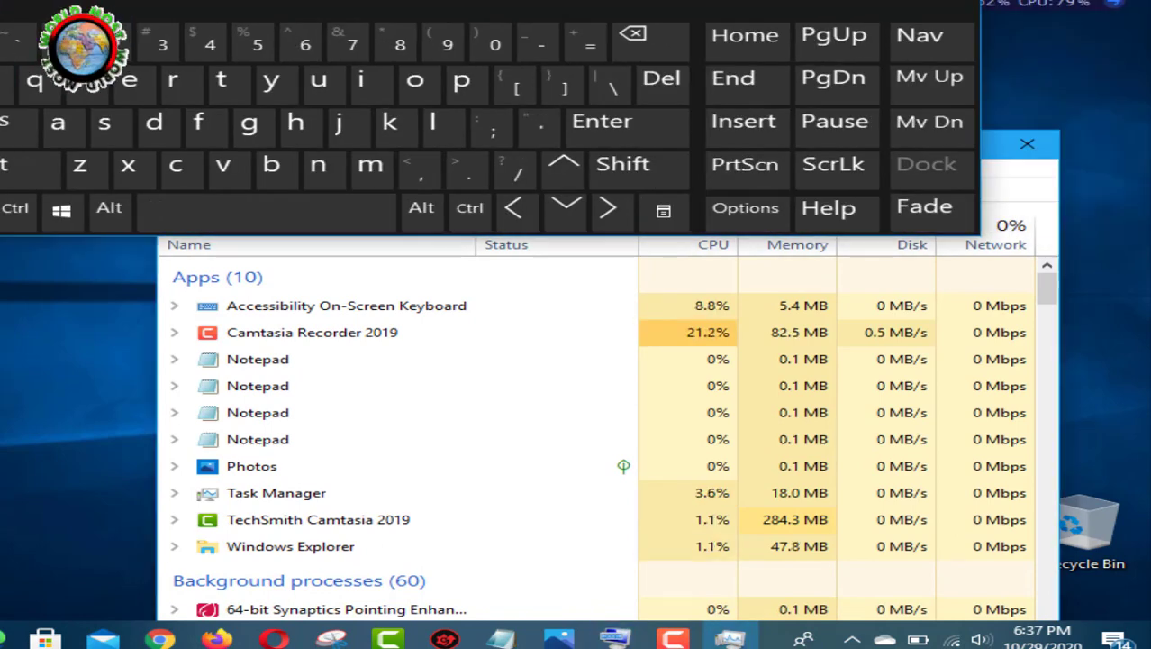
- Close the on-screen keyboard and disable Advanced SystemCare Tray as a startup program in Task Manager
{"action": "left_click", "coordinate": [964, 7]}
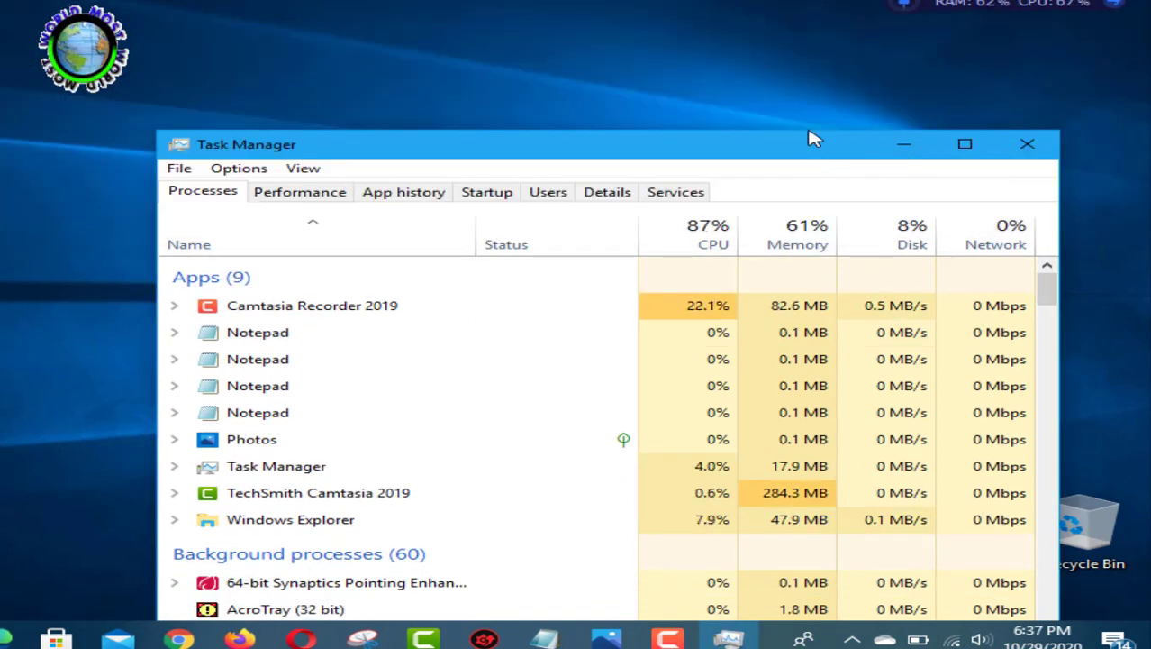
{"action": "left_click_drag", "start_coordinate": [813, 140], "coordinate": [790, 29]}
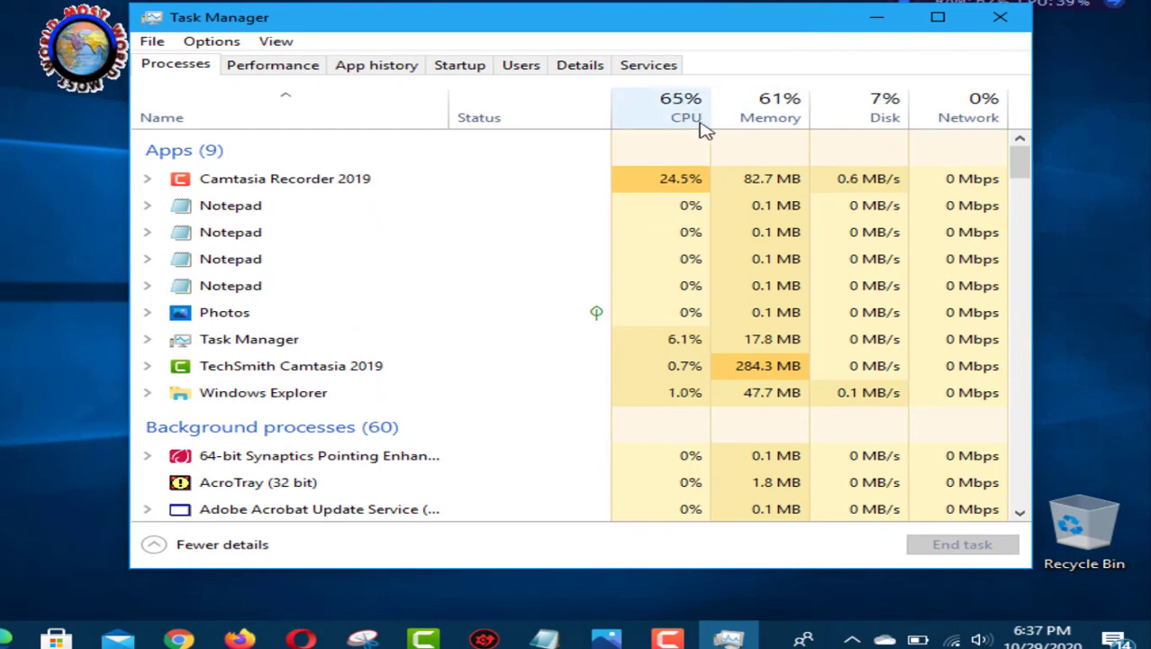
{"action": "left_click", "coordinate": [460, 71]}
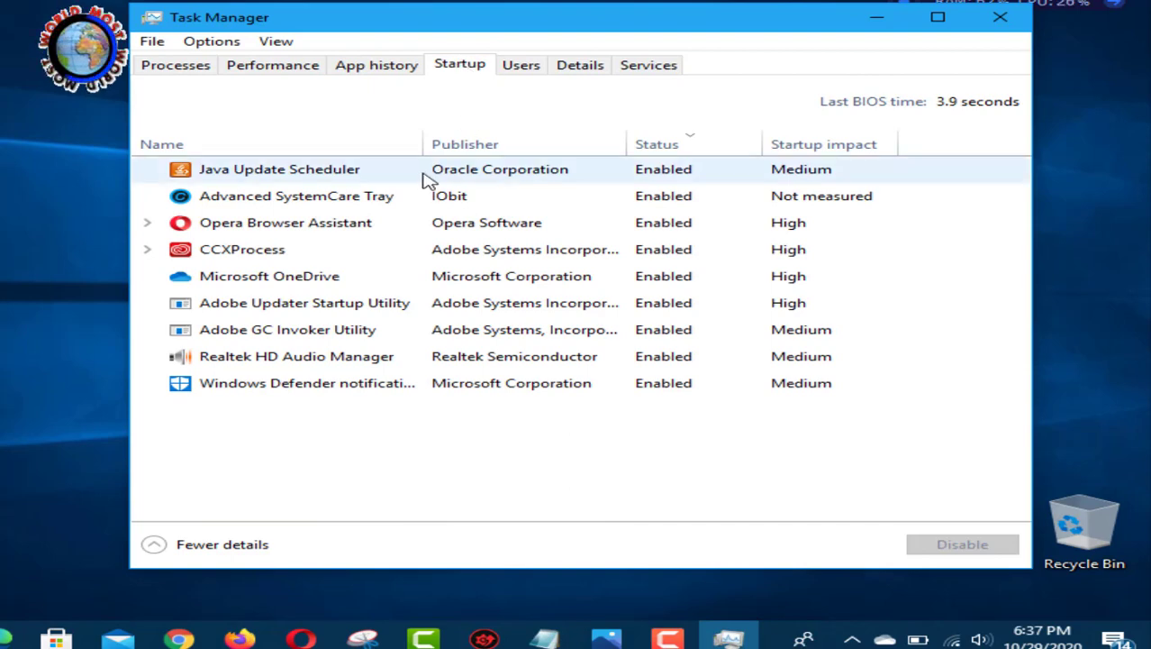
{"action": "left_click", "coordinate": [364, 204]}
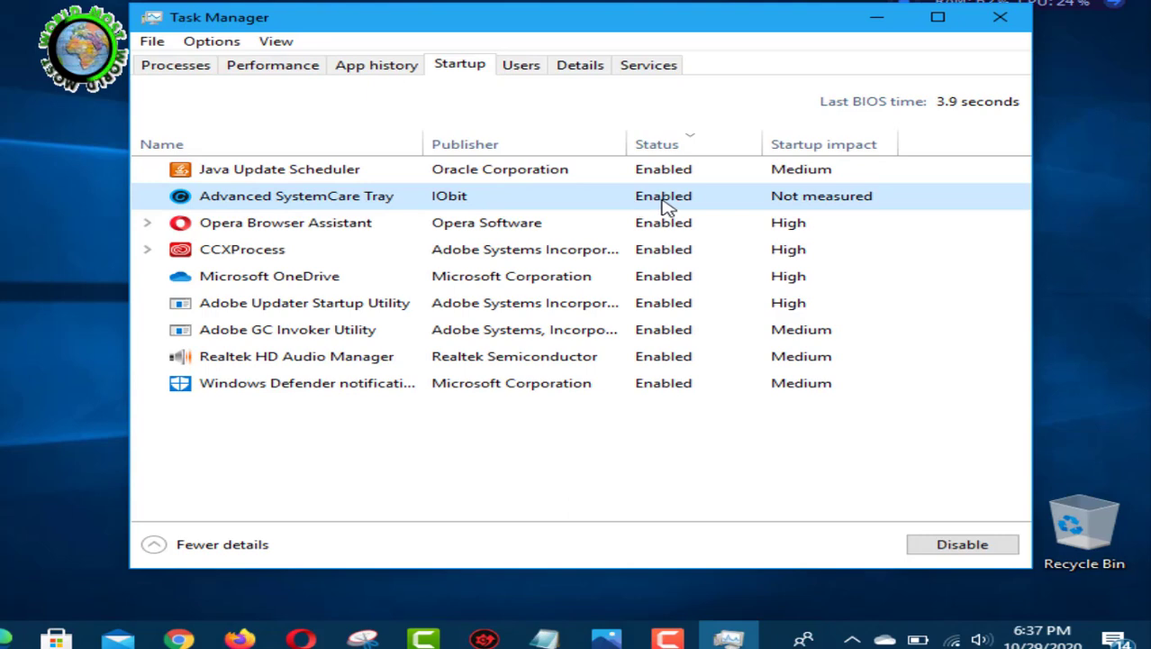
{"action": "left_click", "coordinate": [944, 550]}
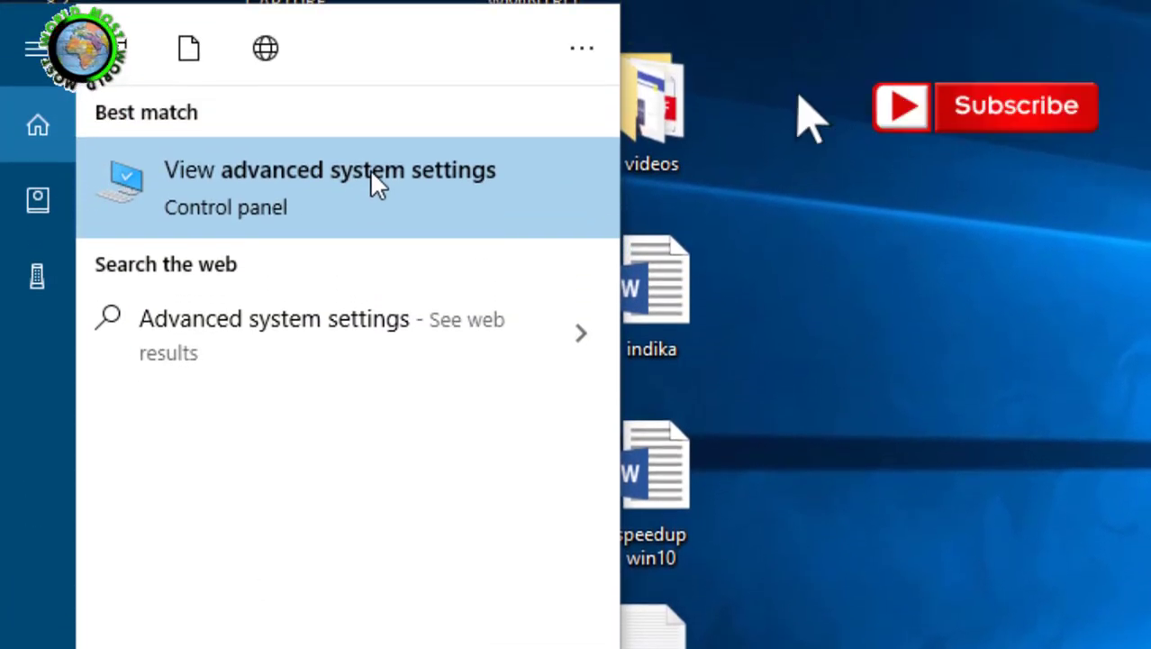
- Set the Windows visual effects to Adjust for best performance in the advanced system settings
{"action": "left_click", "coordinate": [371, 176]}
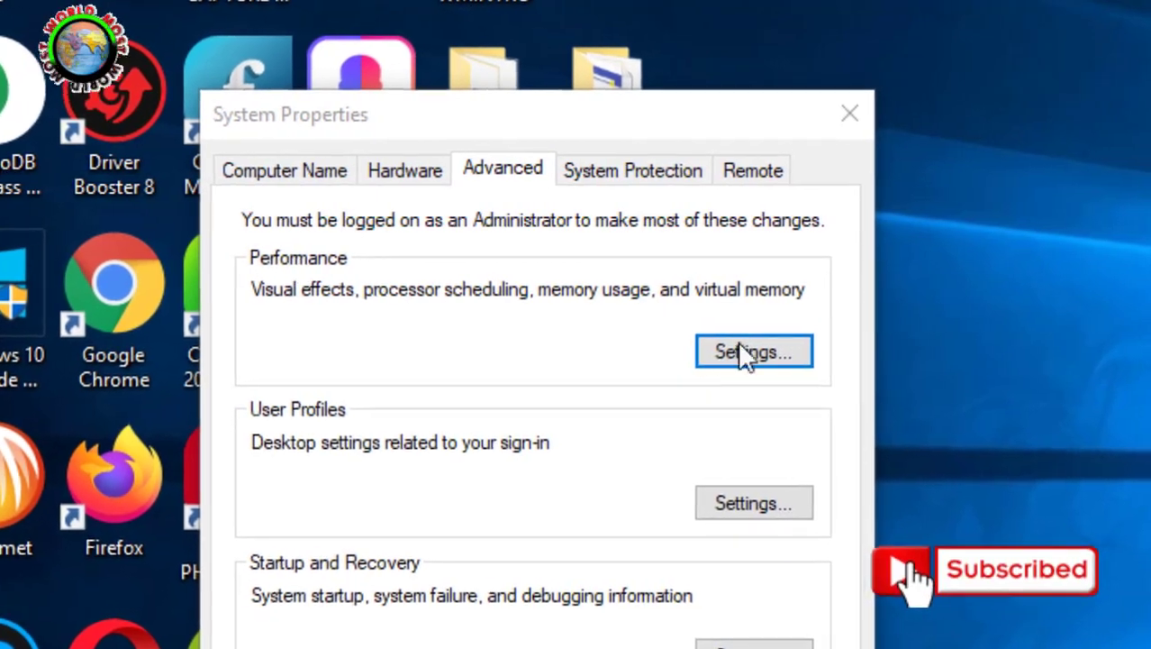
{"action": "left_click", "coordinate": [744, 353]}
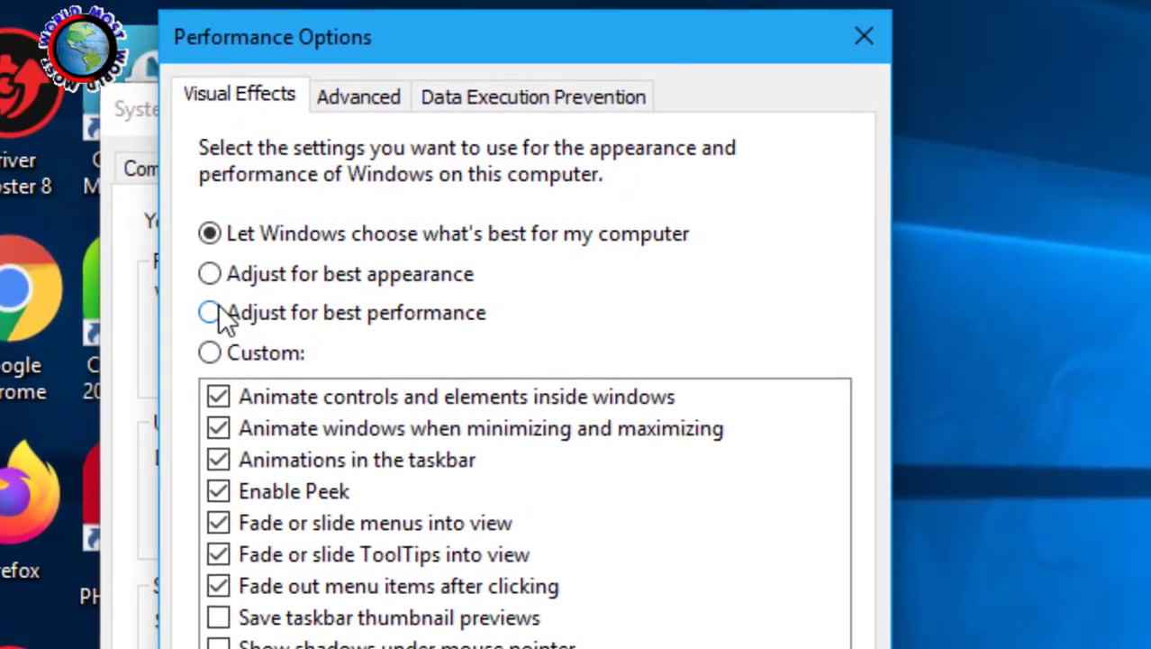
{"action": "left_click", "coordinate": [211, 313]}
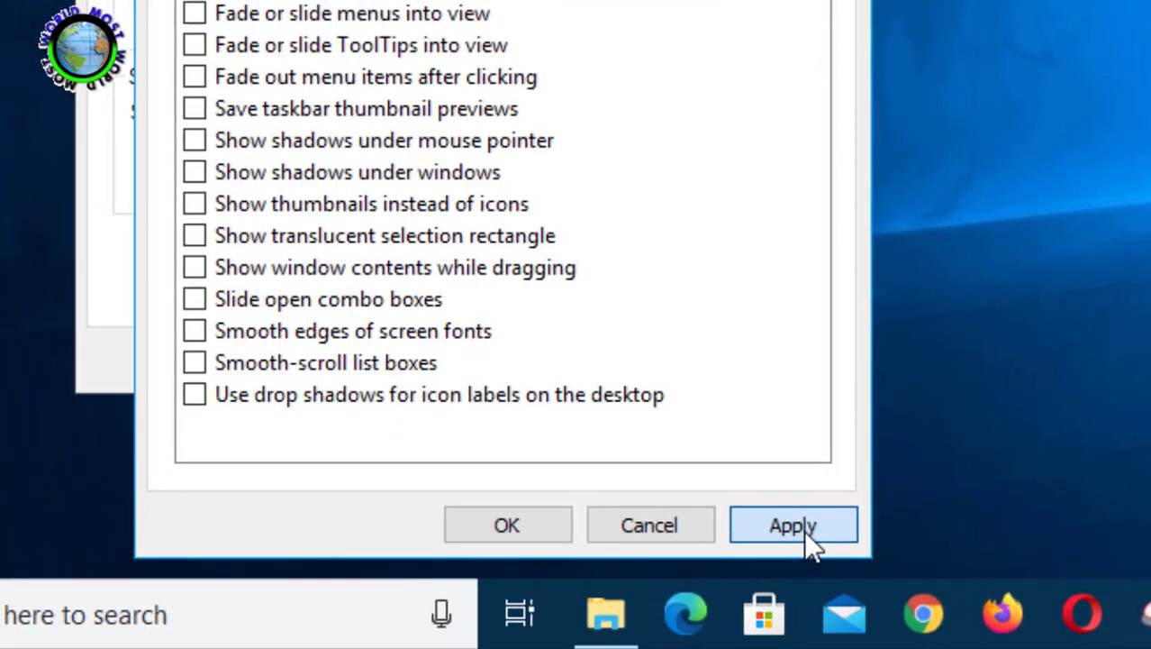
{"action": "left_click", "coordinate": [793, 526]}
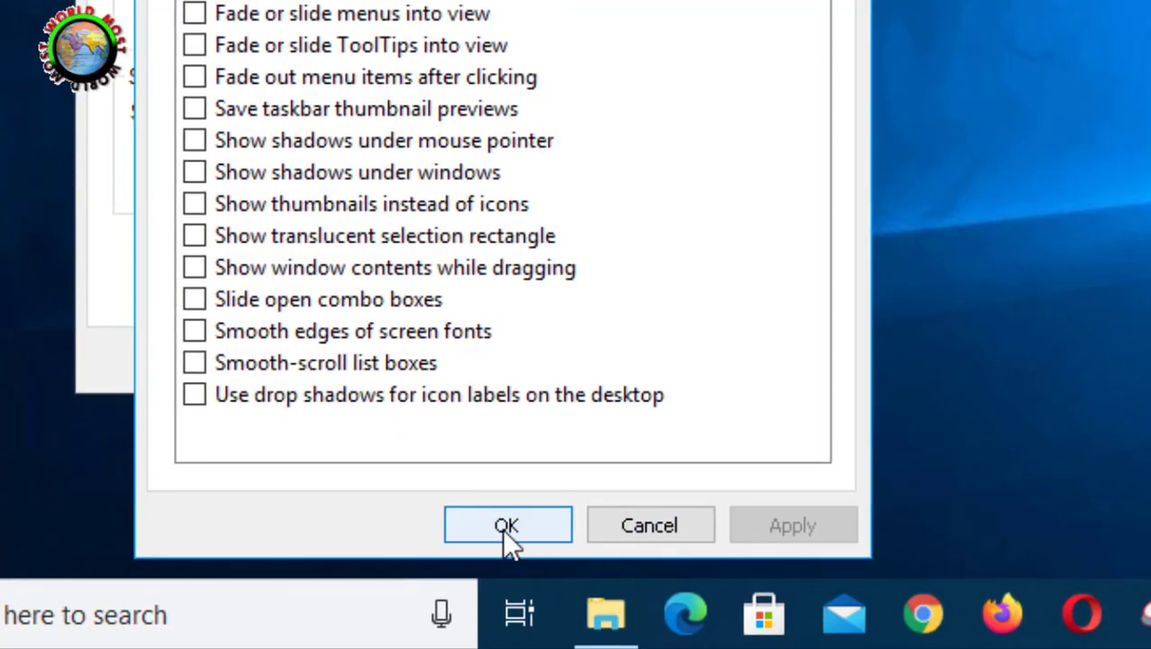
{"action": "left_click", "coordinate": [503, 526]}
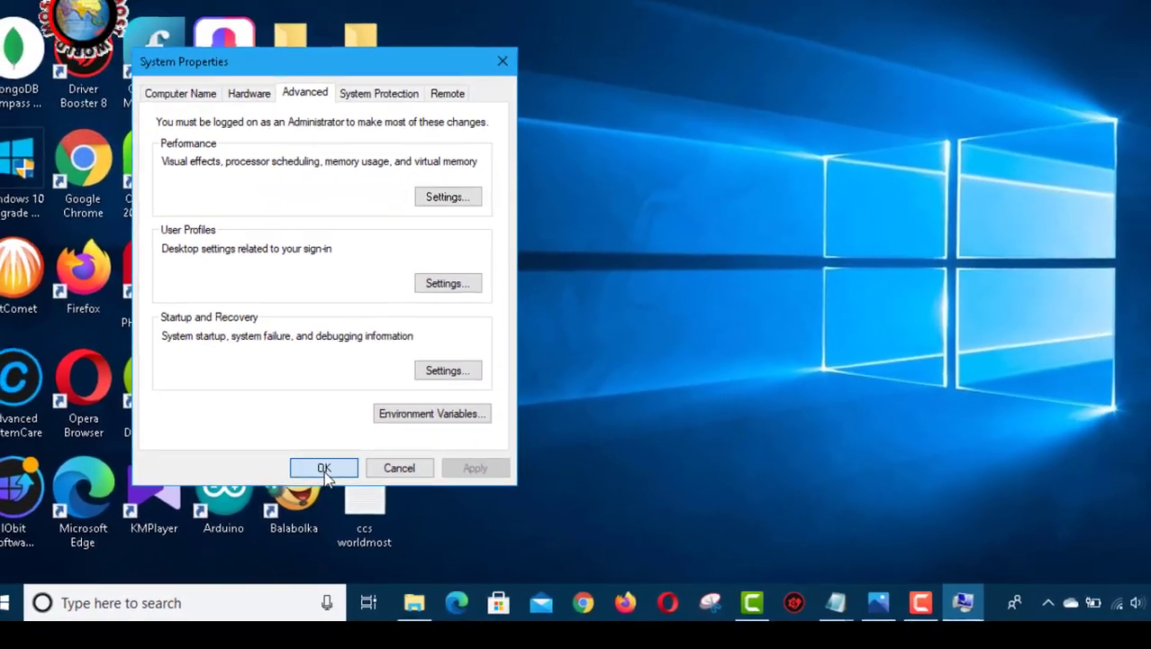
{"action": "left_click", "coordinate": [375, 418]}
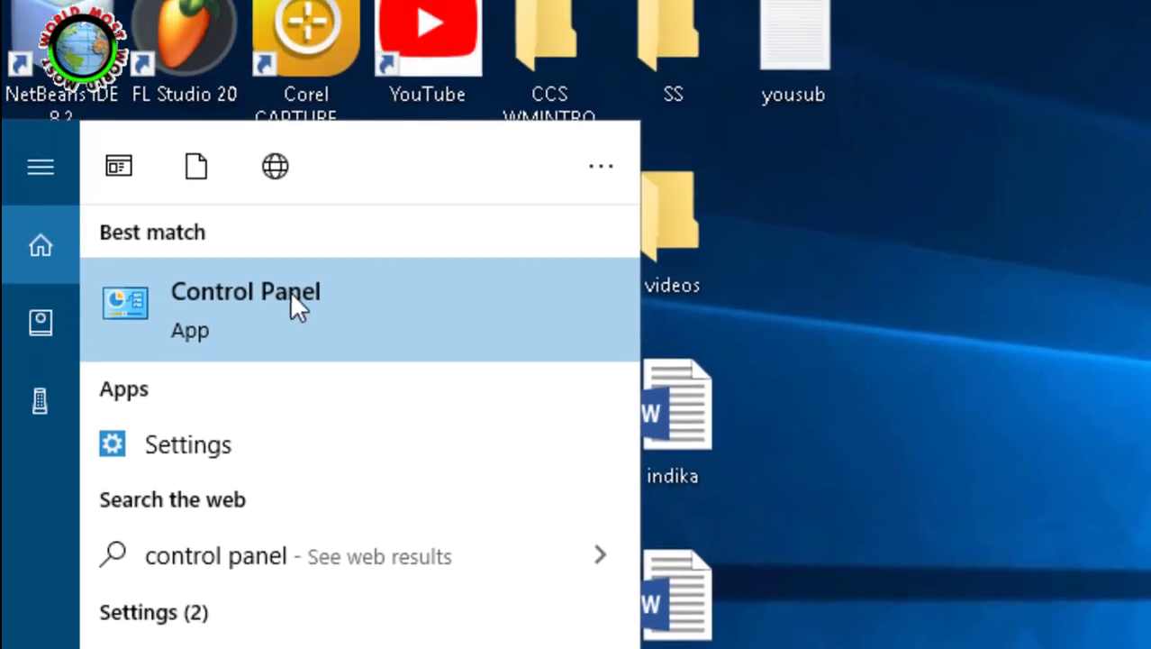
- Open Programs and Features in Control Panel, and select 4K Video Downloader 4.7 among the installed programs
{"action": "left_click", "coordinate": [291, 335]}
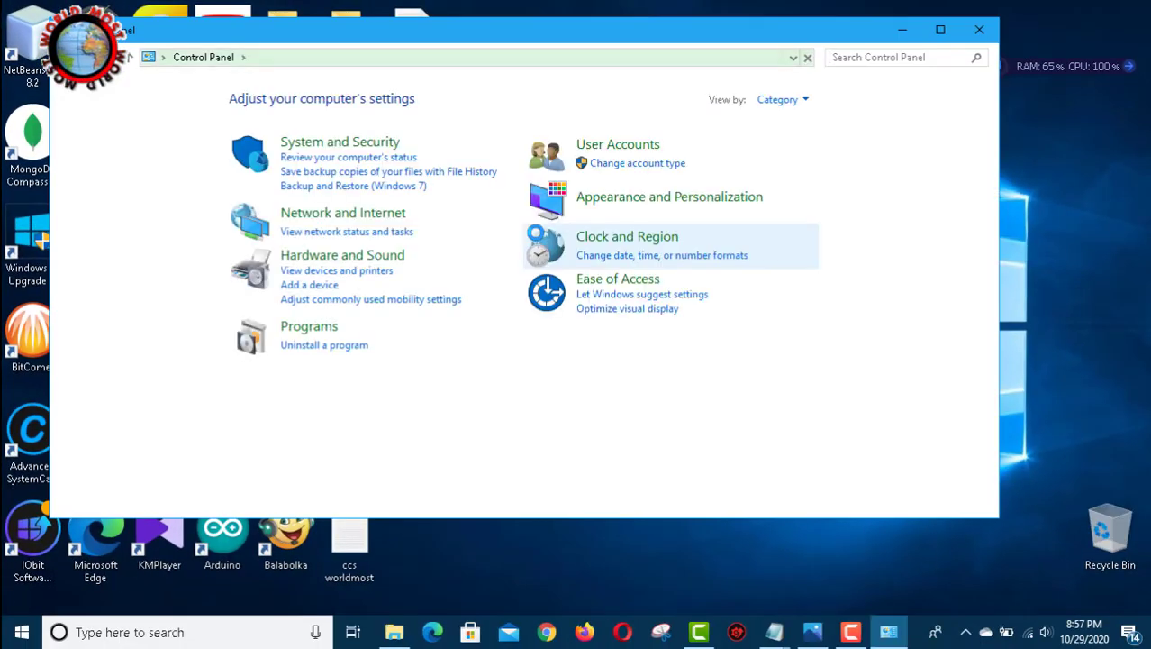
{"action": "left_click", "coordinate": [978, 34]}
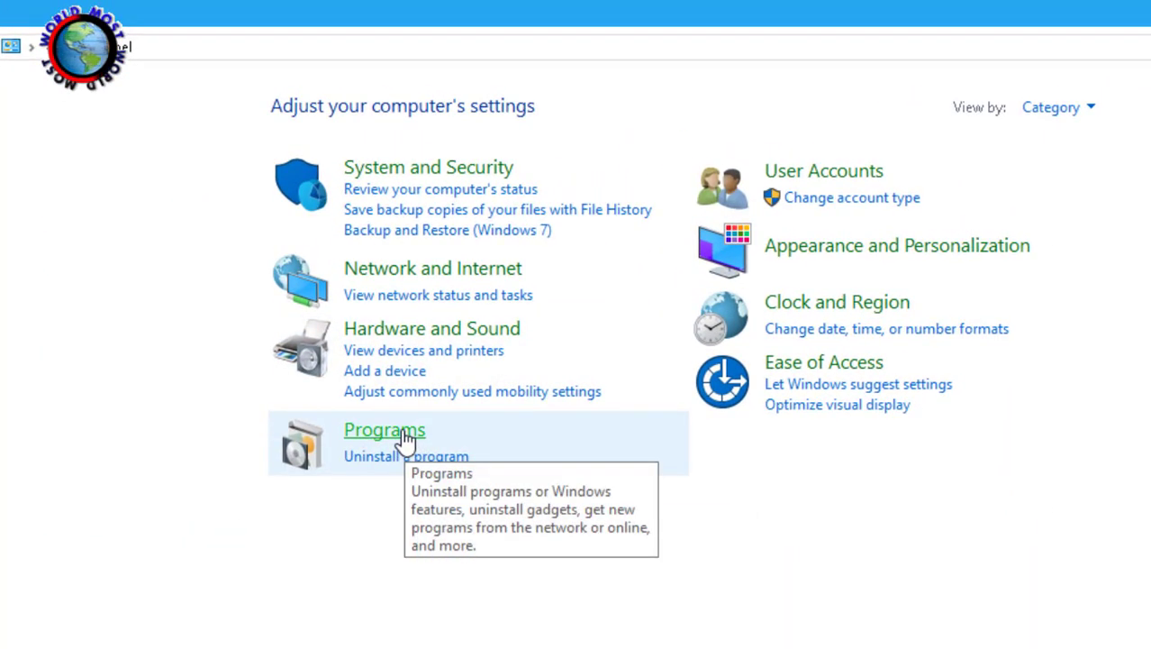
{"action": "left_click", "coordinate": [385, 431]}
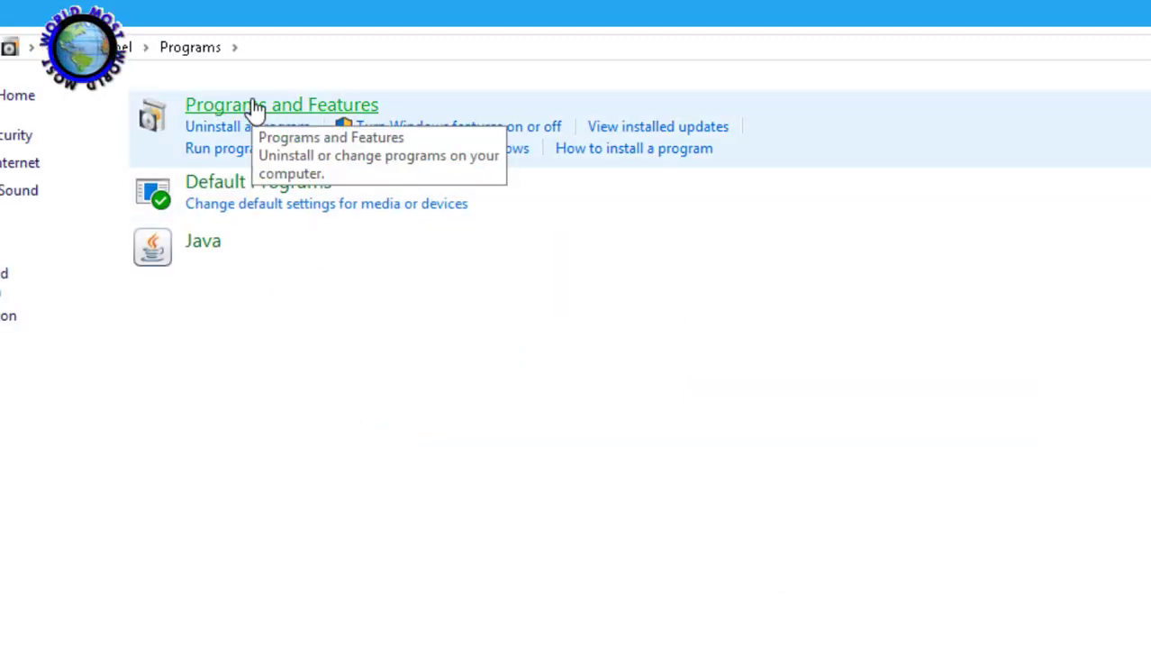
{"action": "left_click", "coordinate": [255, 106]}
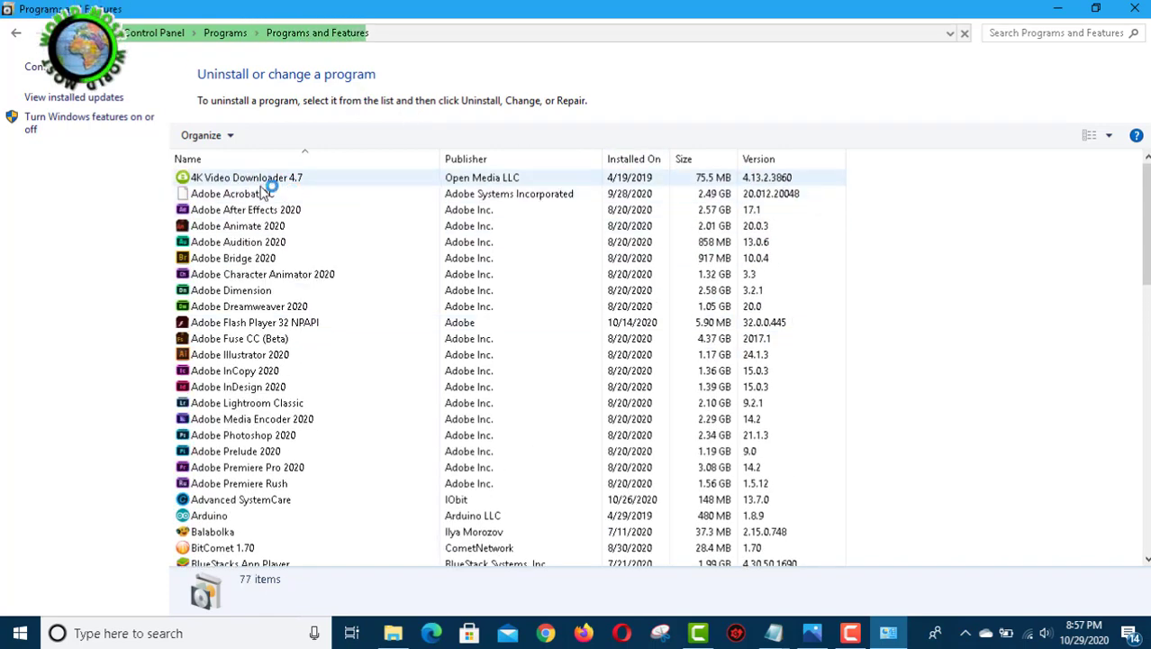
{"action": "scroll", "coordinate": [294, 202], "scroll_direction": "down", "scroll_amount": 3}
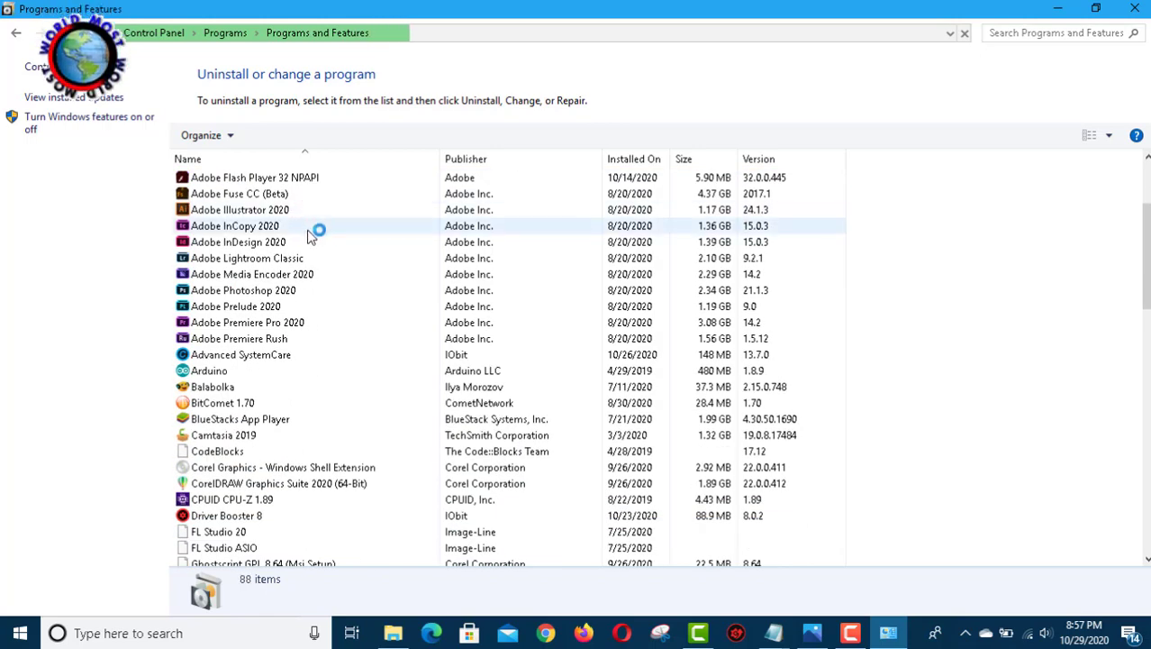
{"action": "scroll", "coordinate": [309, 241], "scroll_direction": "down", "scroll_amount": 1}
{"action": "scroll", "coordinate": [308, 248], "scroll_direction": "up", "scroll_amount": 4}
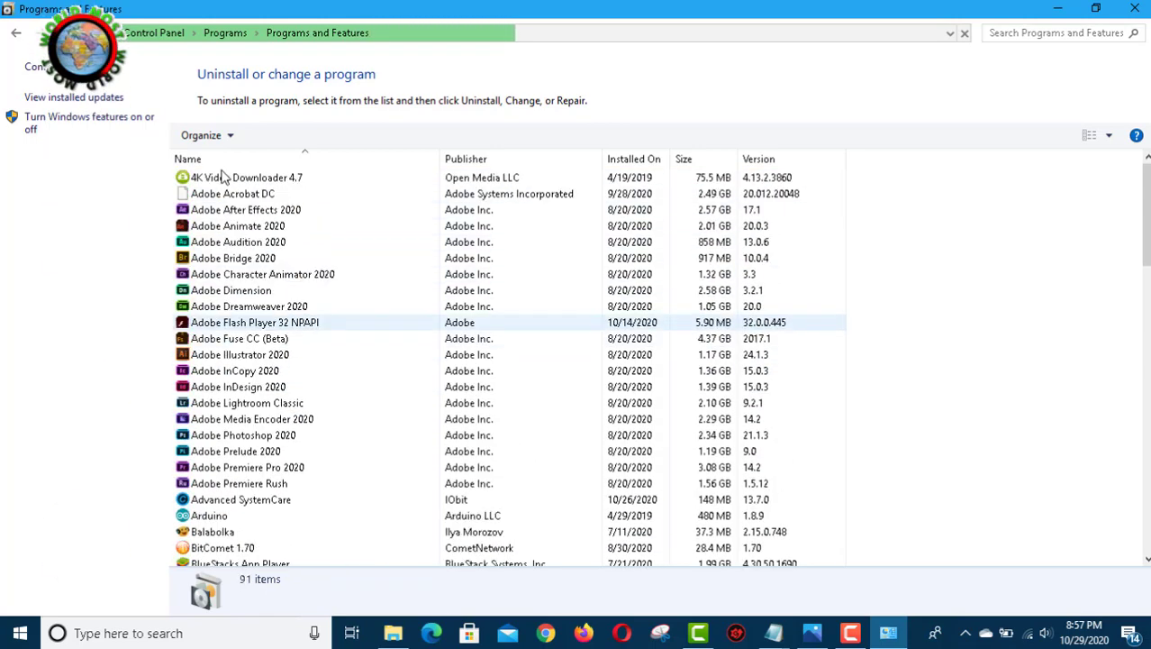
{"action": "left_click", "coordinate": [254, 180]}
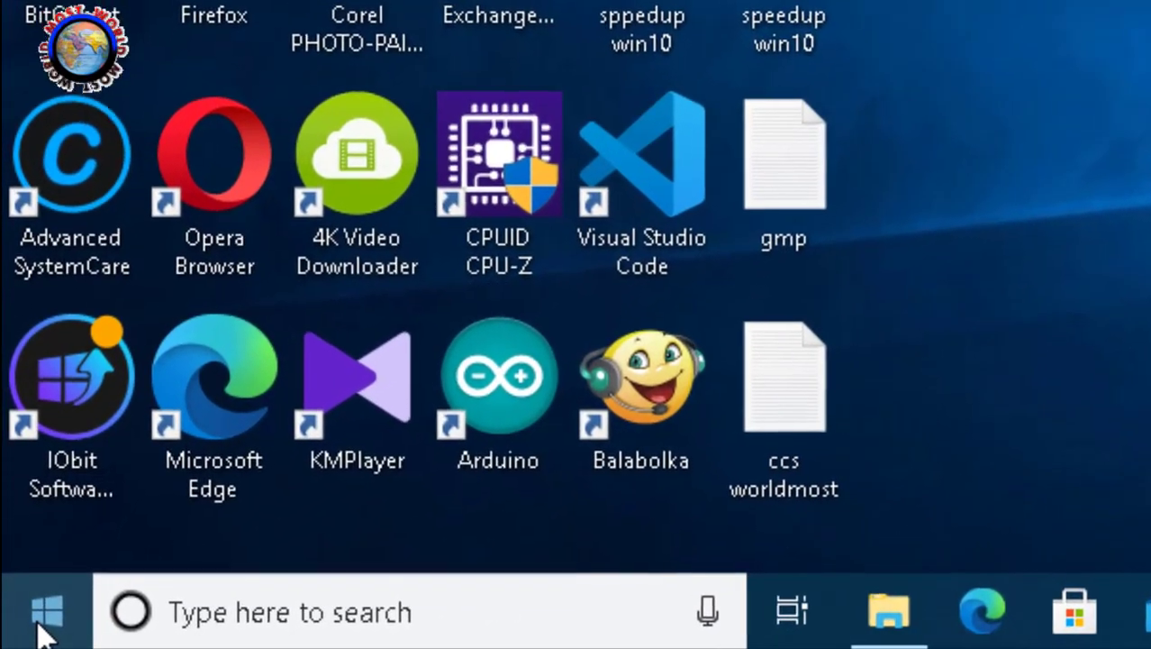
- Unlock the unavailable power button settings in Power Options and turn on Hibernate in the shutdown settings
{"action": "right_click", "coordinate": [33, 624]}
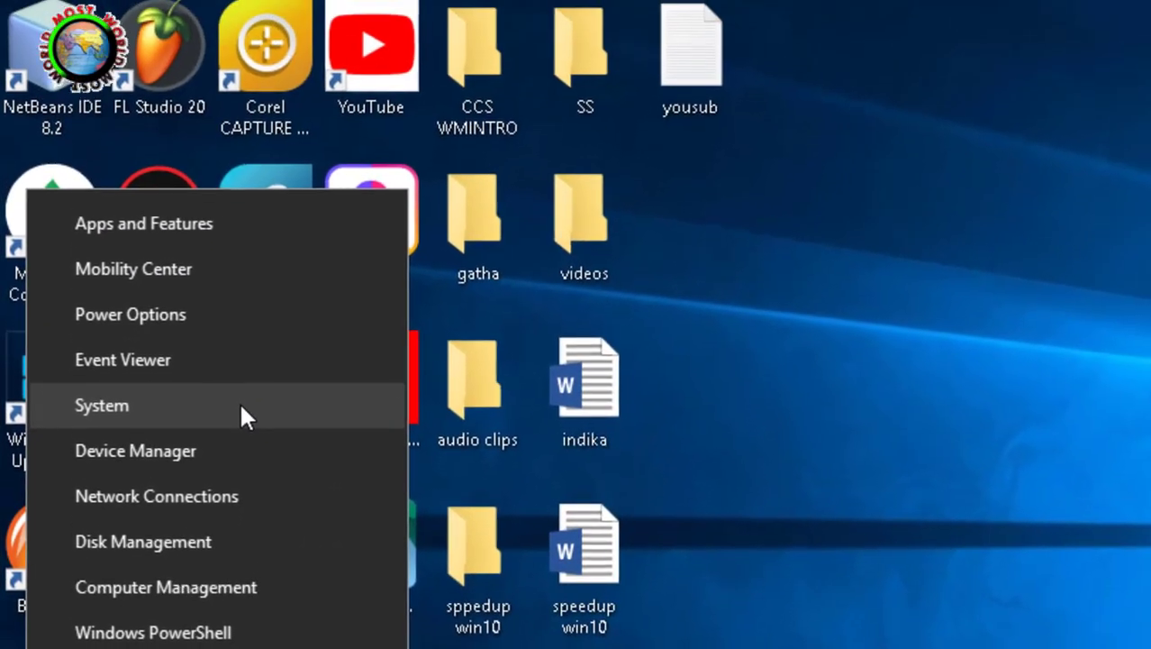
{"action": "left_click", "coordinate": [272, 155]}
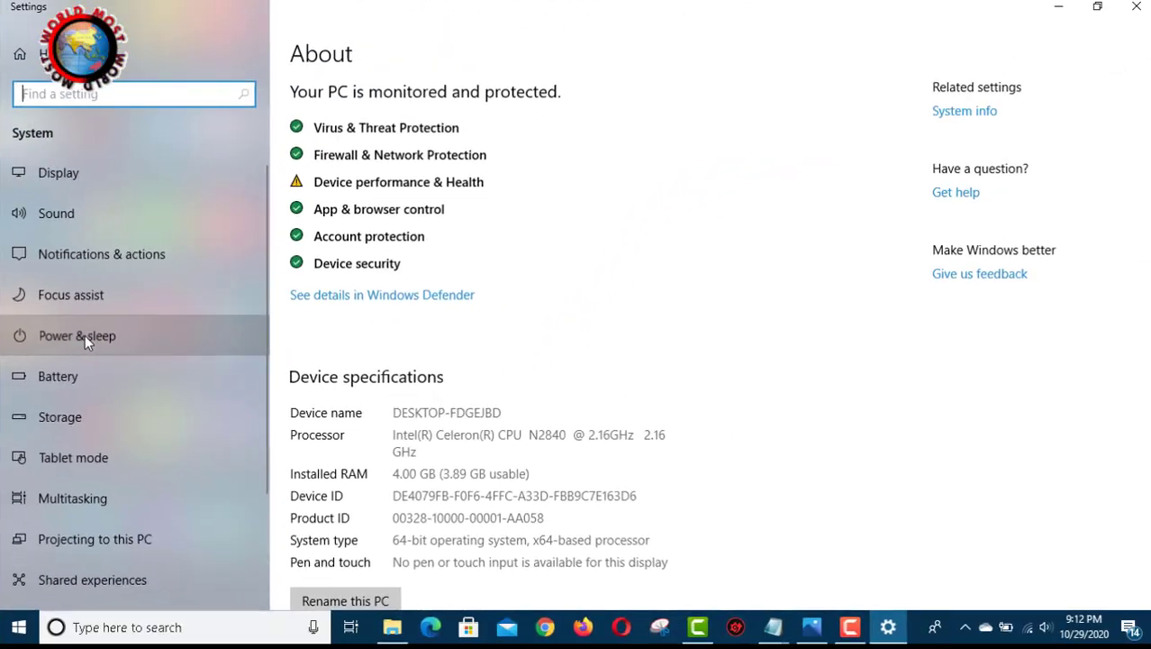
{"action": "left_click", "coordinate": [85, 334]}
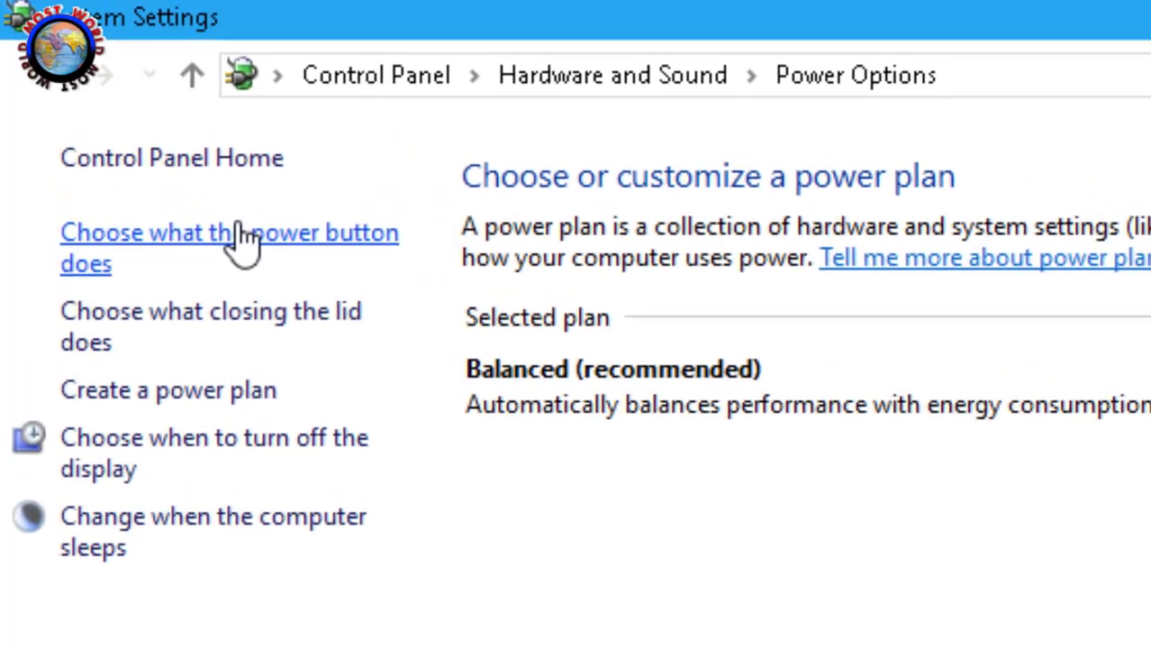
{"action": "left_click", "coordinate": [236, 239]}
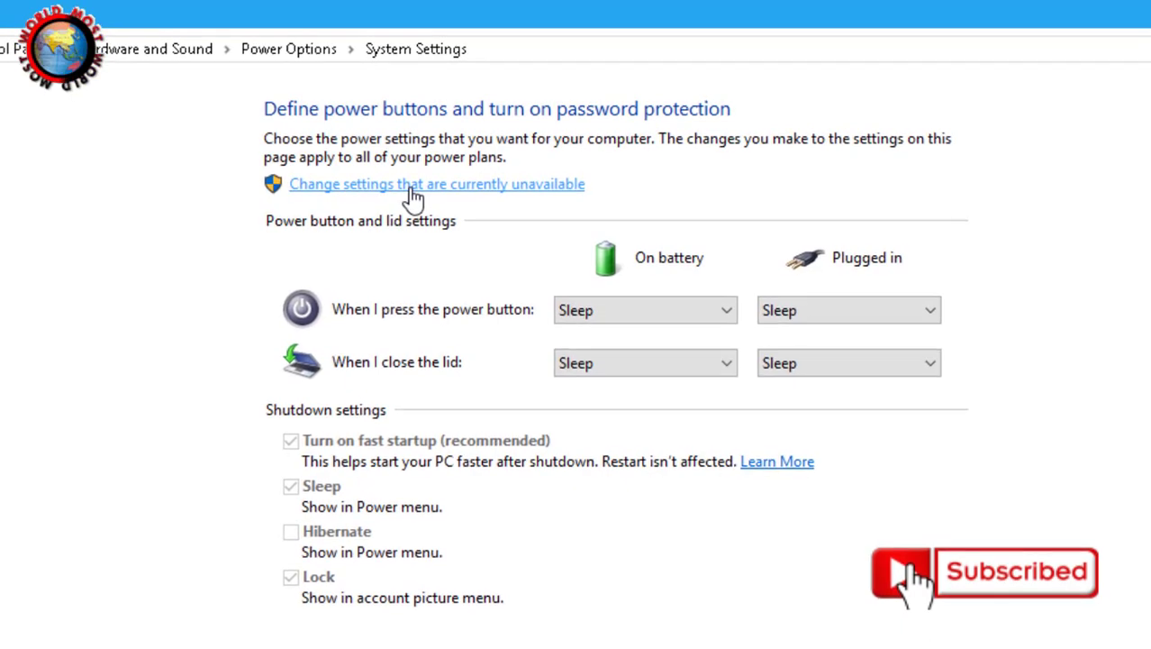
{"action": "left_click", "coordinate": [413, 186]}
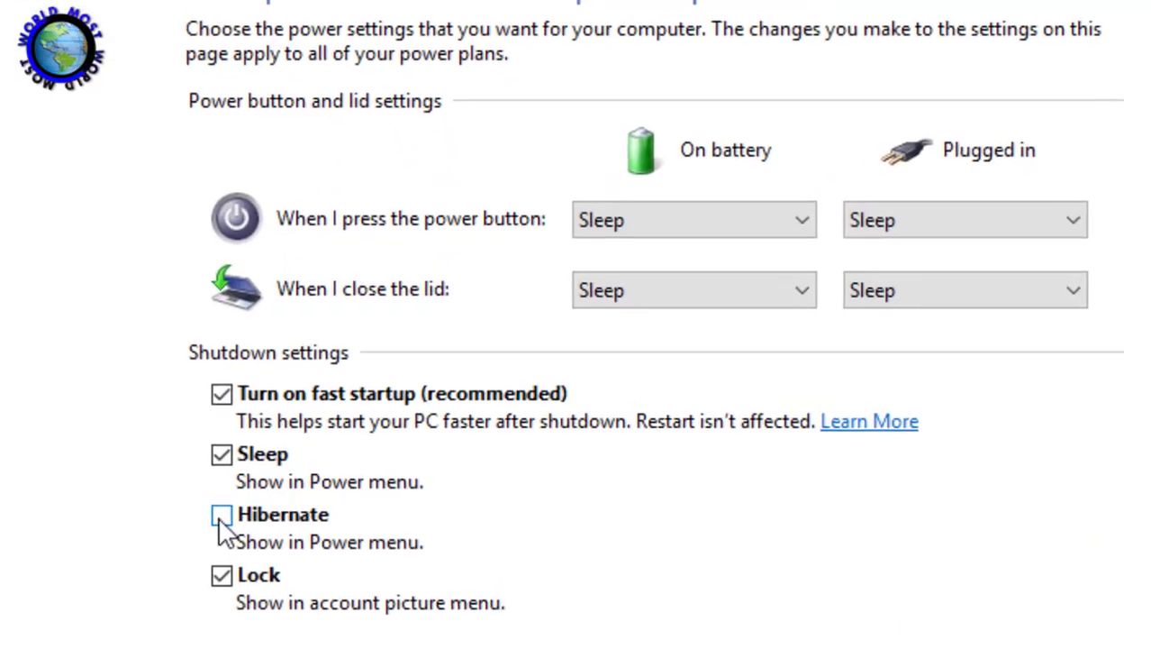
{"action": "left_click", "coordinate": [220, 519]}
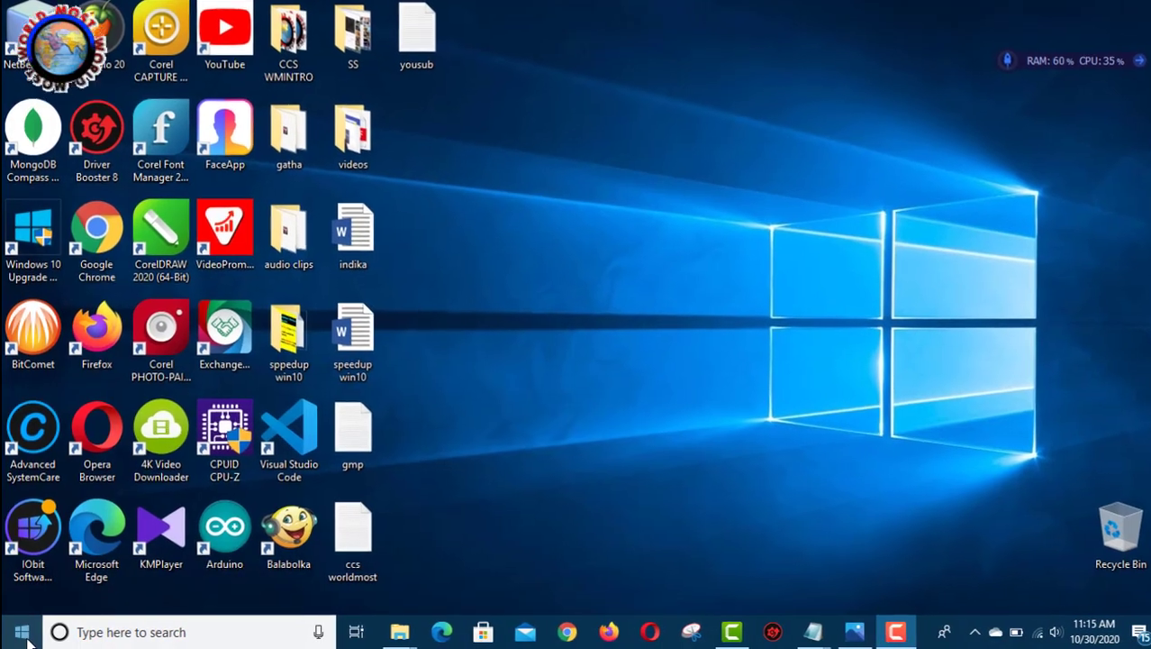
- Set the Windows Search service's startup type to Disabled in Computer Management
{"action": "right_click", "coordinate": [23, 634]}
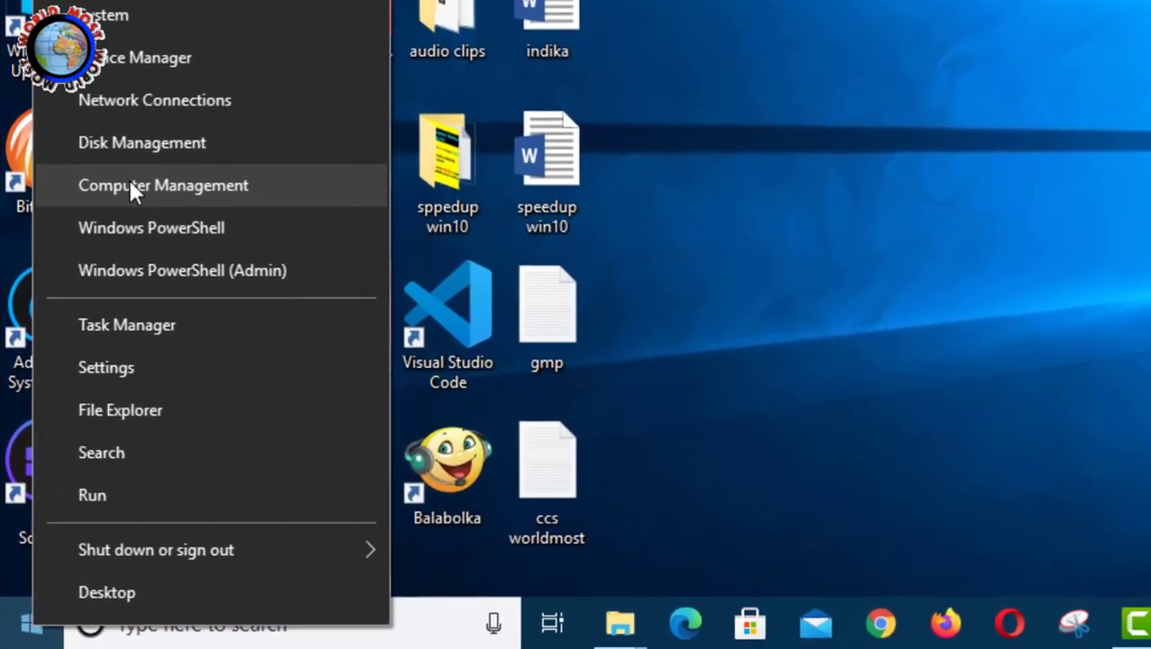
{"action": "left_click", "coordinate": [132, 175]}
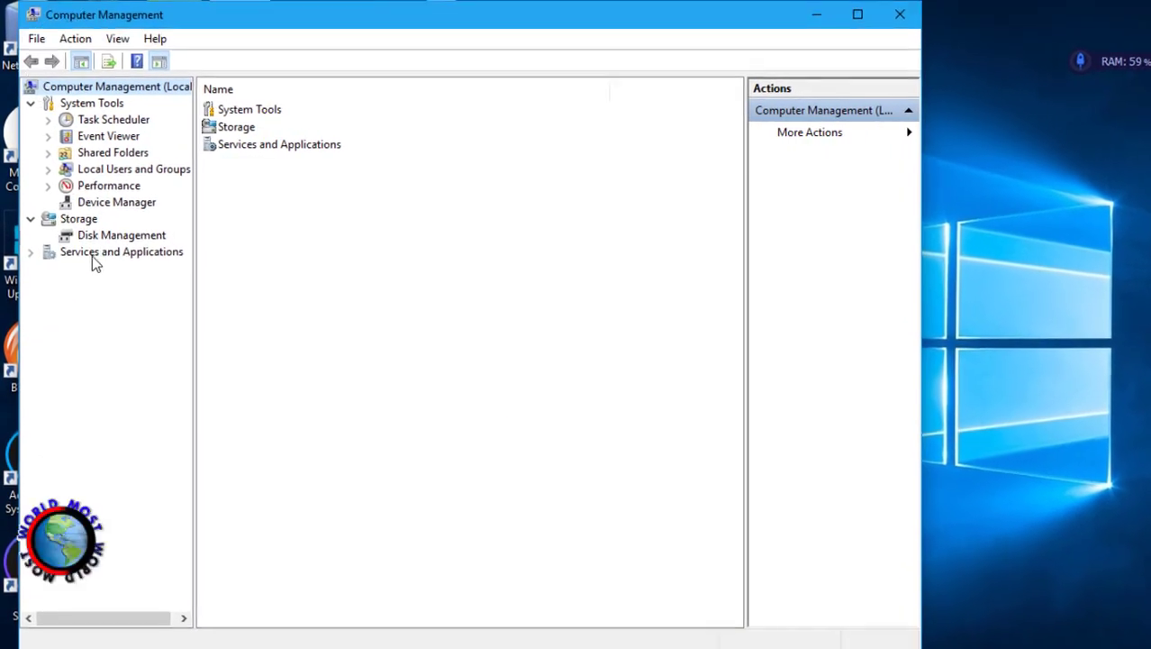
{"action": "left_click", "coordinate": [94, 253]}
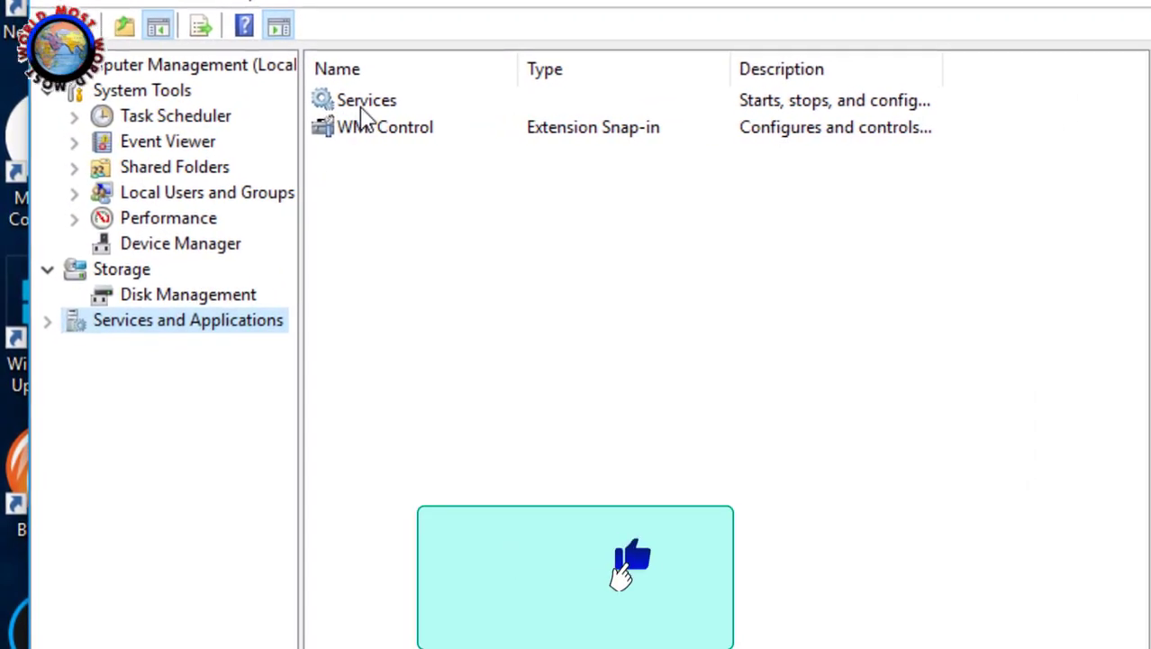
{"action": "left_click", "coordinate": [373, 102]}
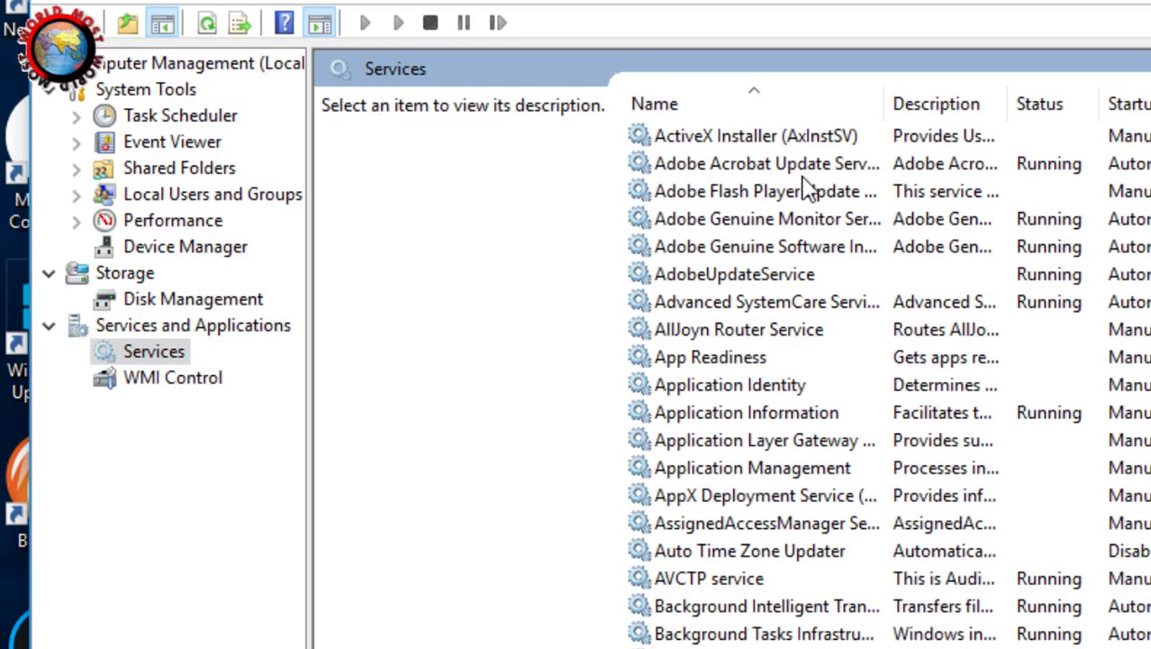
{"action": "scroll", "coordinate": [1148, 177], "scroll_direction": "down", "scroll_amount": 15}
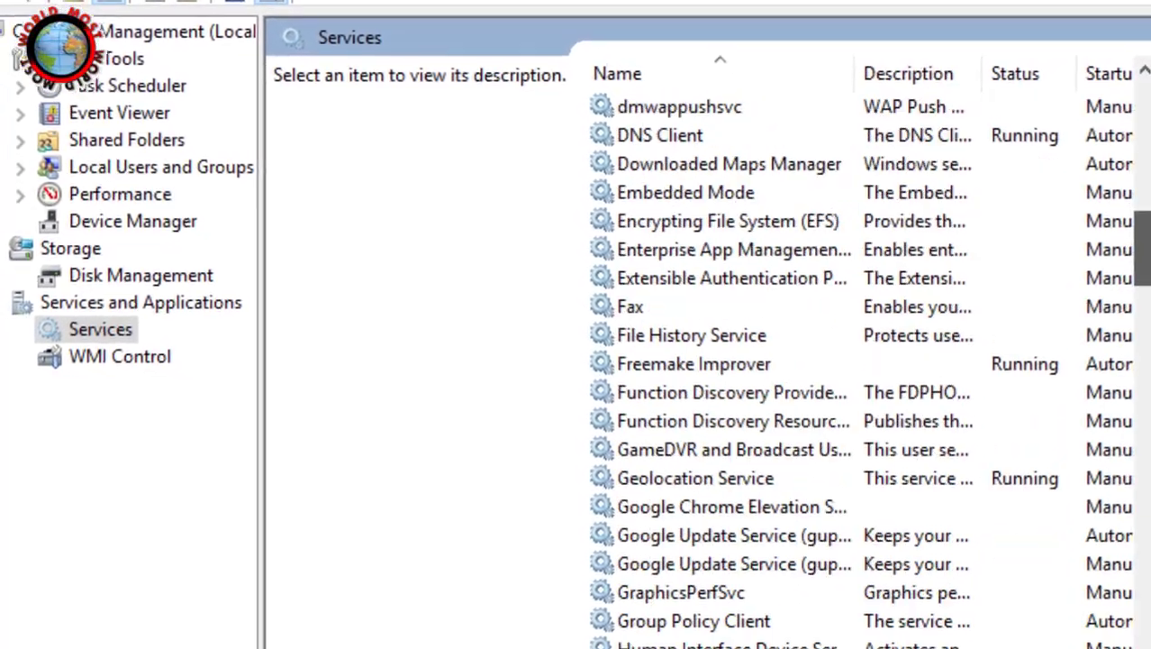
{"action": "scroll", "coordinate": [1140, 576], "scroll_direction": "down", "scroll_amount": 20}
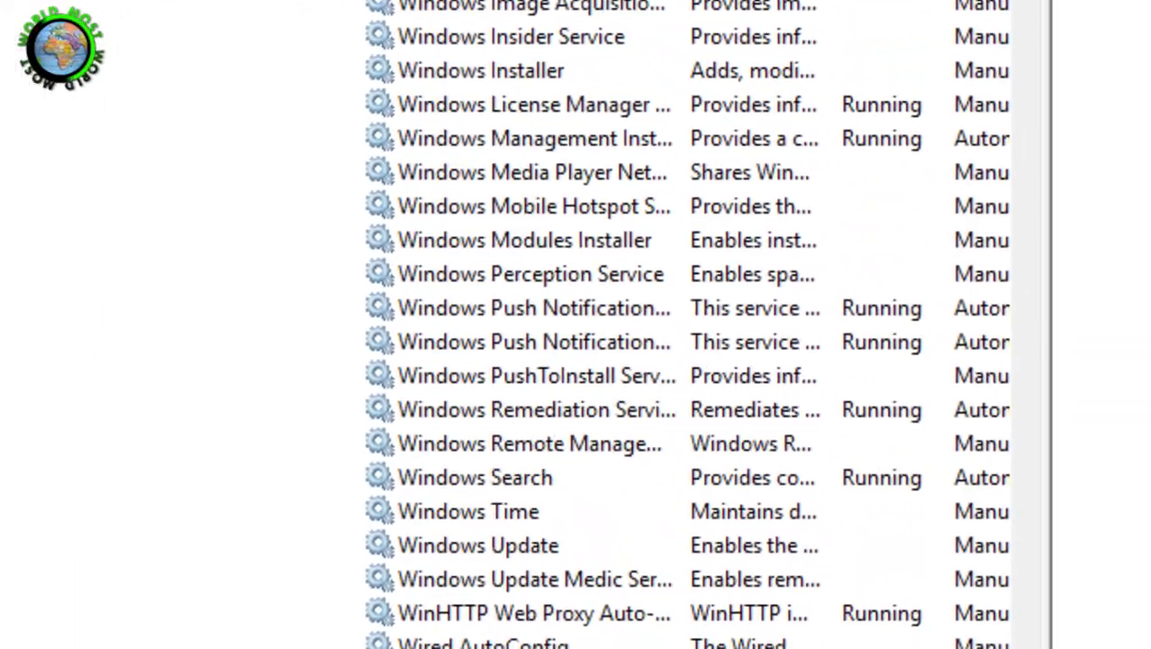
{"action": "left_click", "coordinate": [520, 464]}
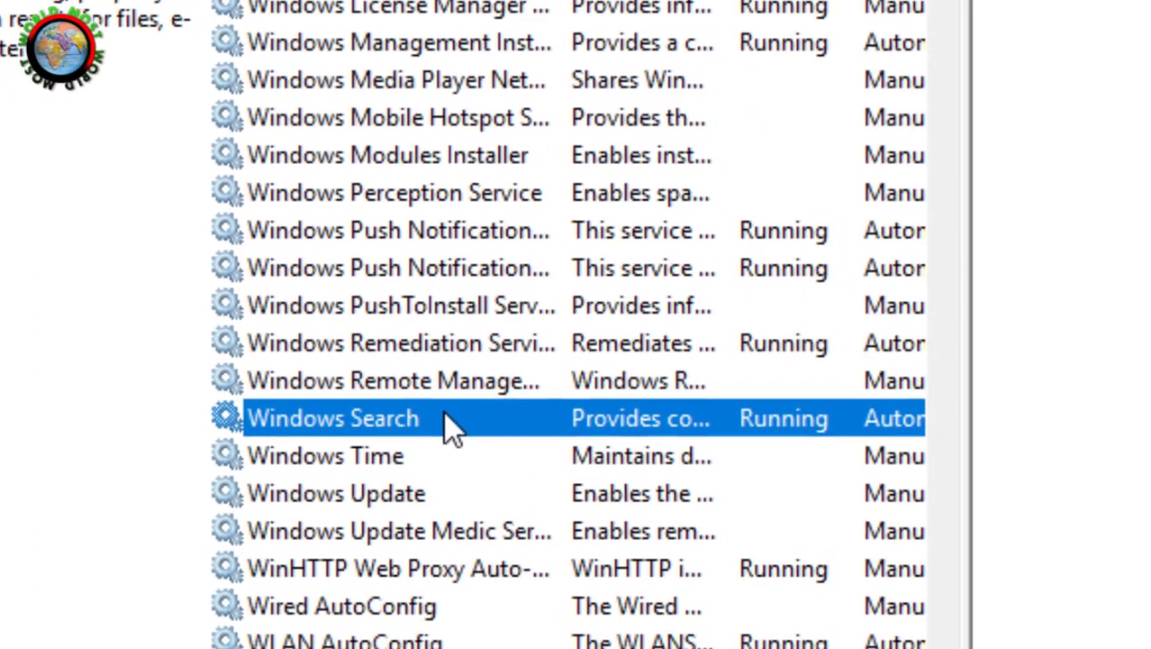
{"action": "double_click", "coordinate": [444, 428]}
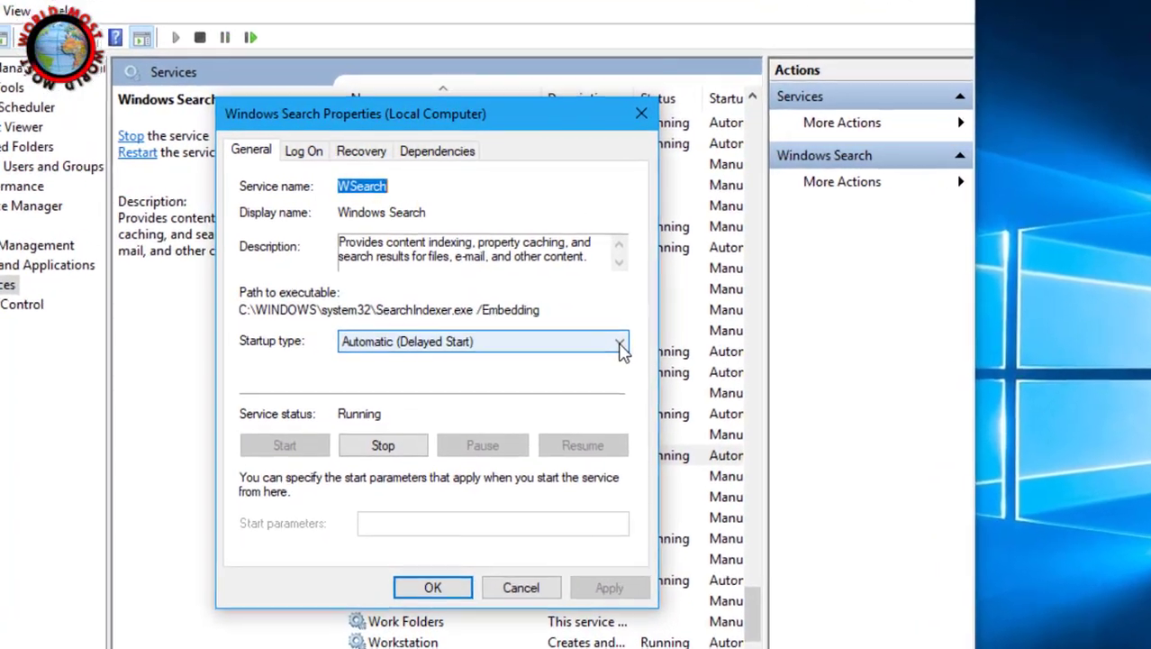
{"action": "left_click", "coordinate": [622, 349]}
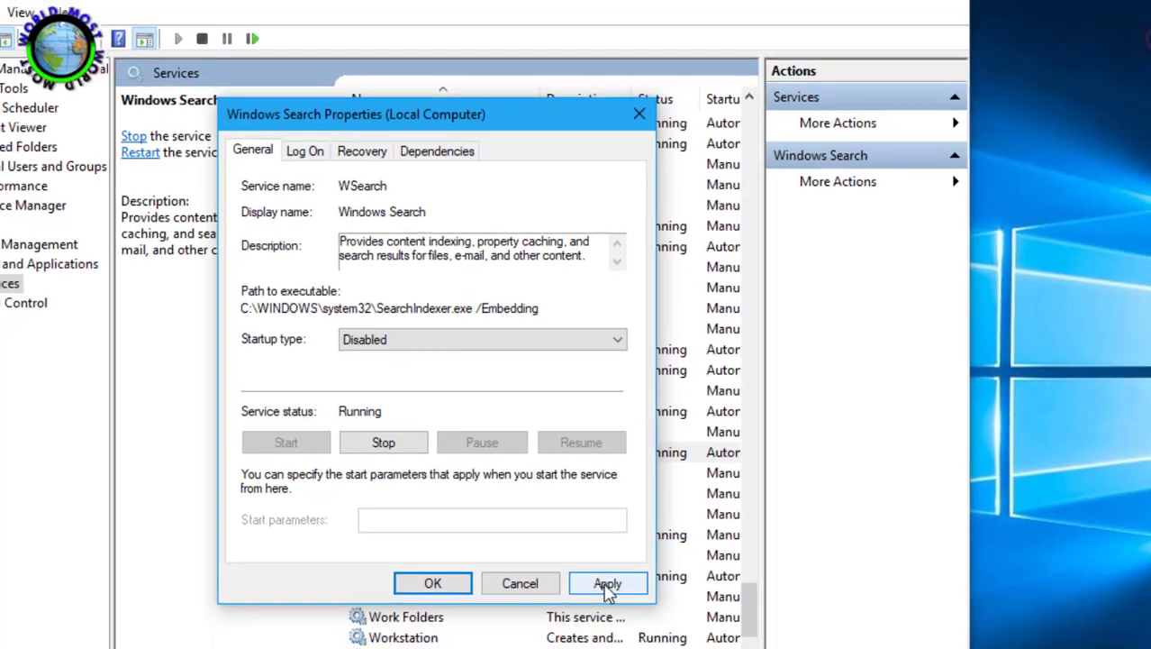
{"action": "left_click", "coordinate": [627, 629]}
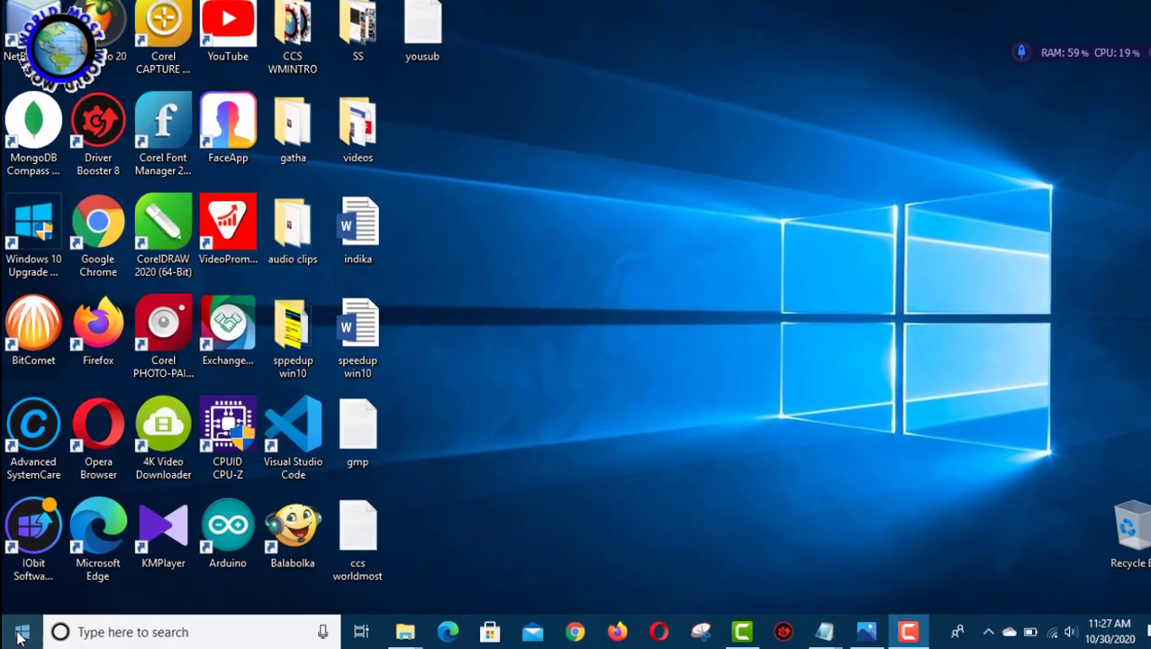
- Open the properties of Local Disk (C:) from This PC in File Explorer
{"action": "right_click", "coordinate": [15, 630]}
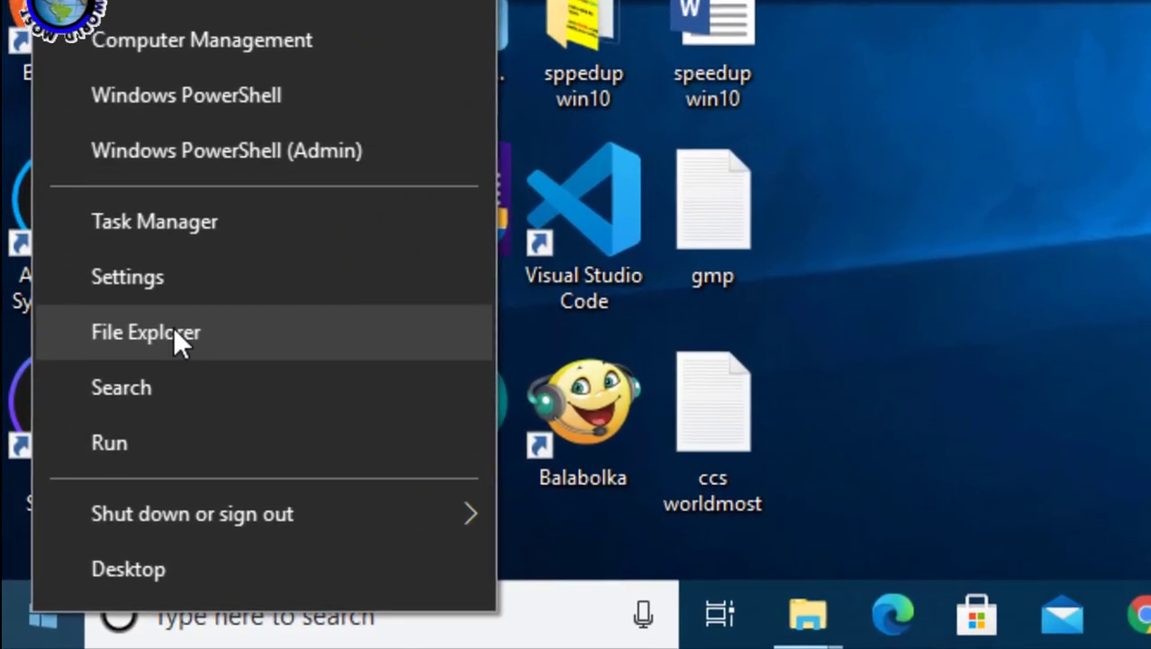
{"action": "left_click", "coordinate": [177, 329]}
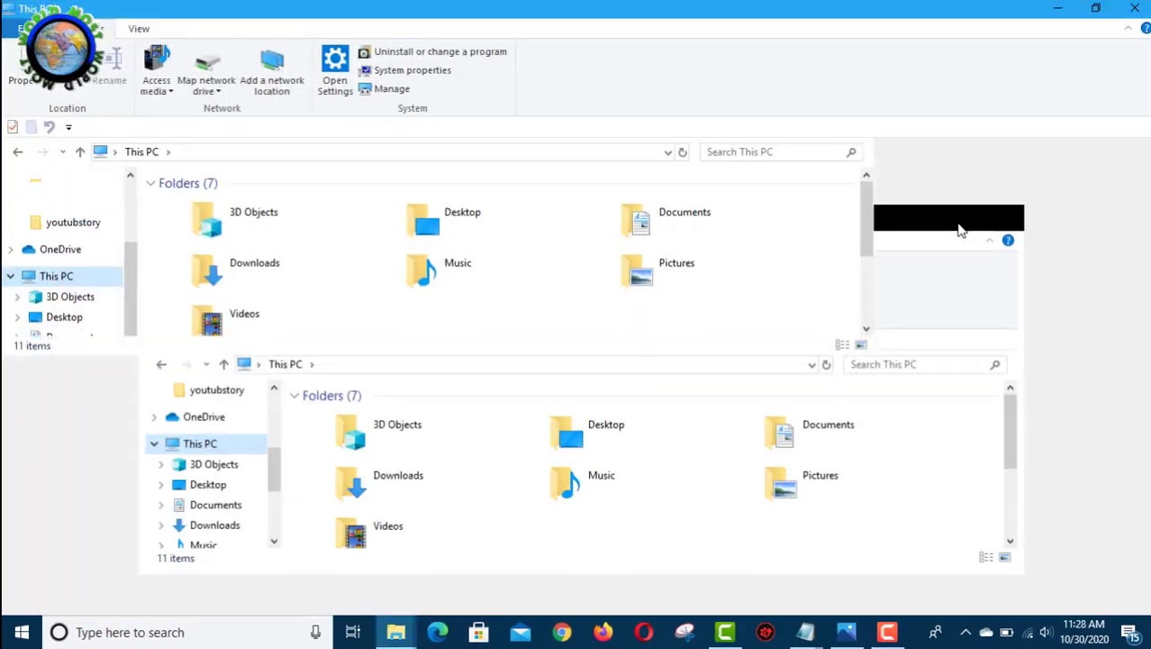
{"action": "left_click", "coordinate": [203, 355]}
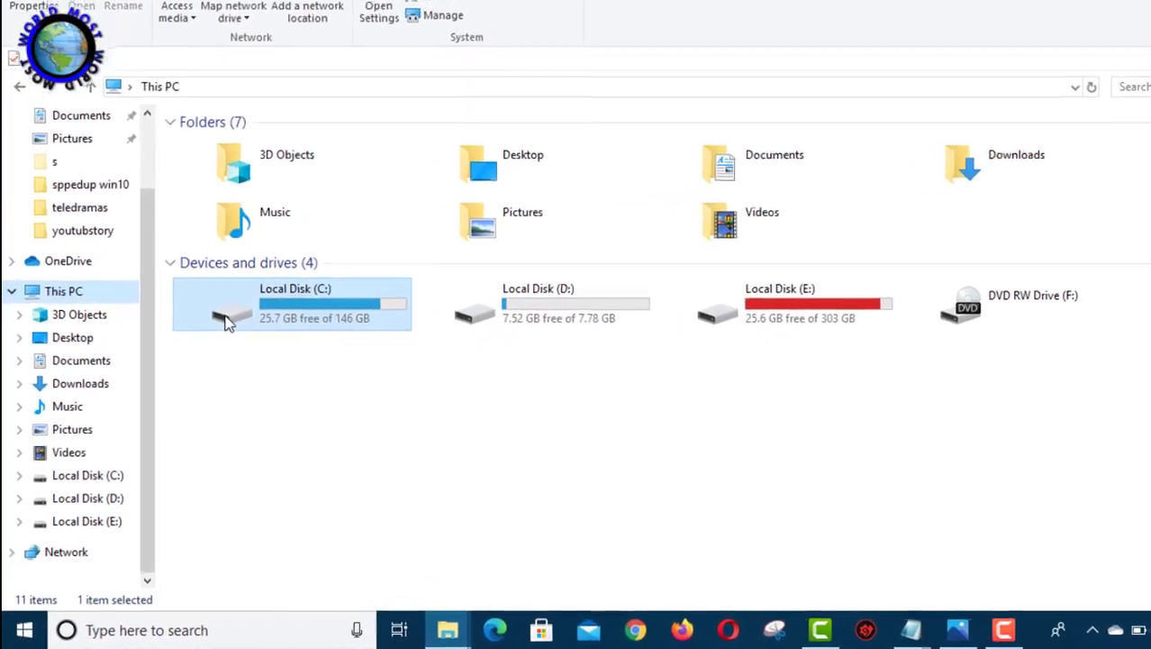
{"action": "right_click", "coordinate": [227, 322]}
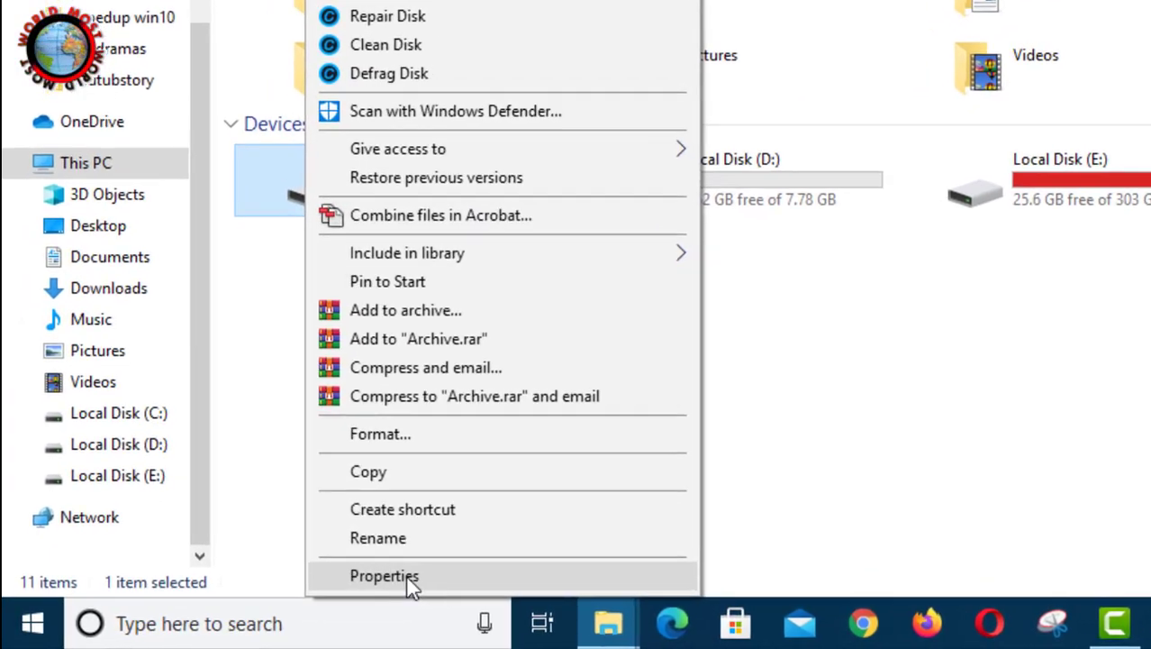
{"action": "left_click", "coordinate": [387, 574]}
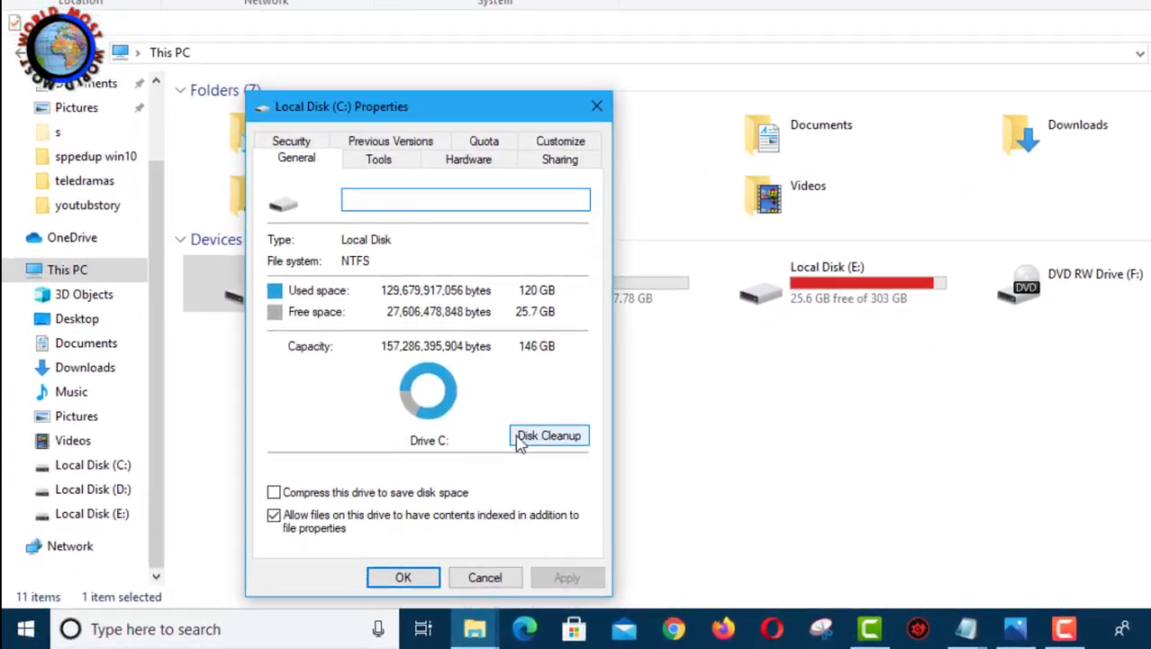
- Run Disk Cleanup on drive C: and permanently delete the preselected files, including Temporary Internet Files, DirectX Shader Cache and Delivery Optimization Files
{"action": "left_click", "coordinate": [590, 429]}
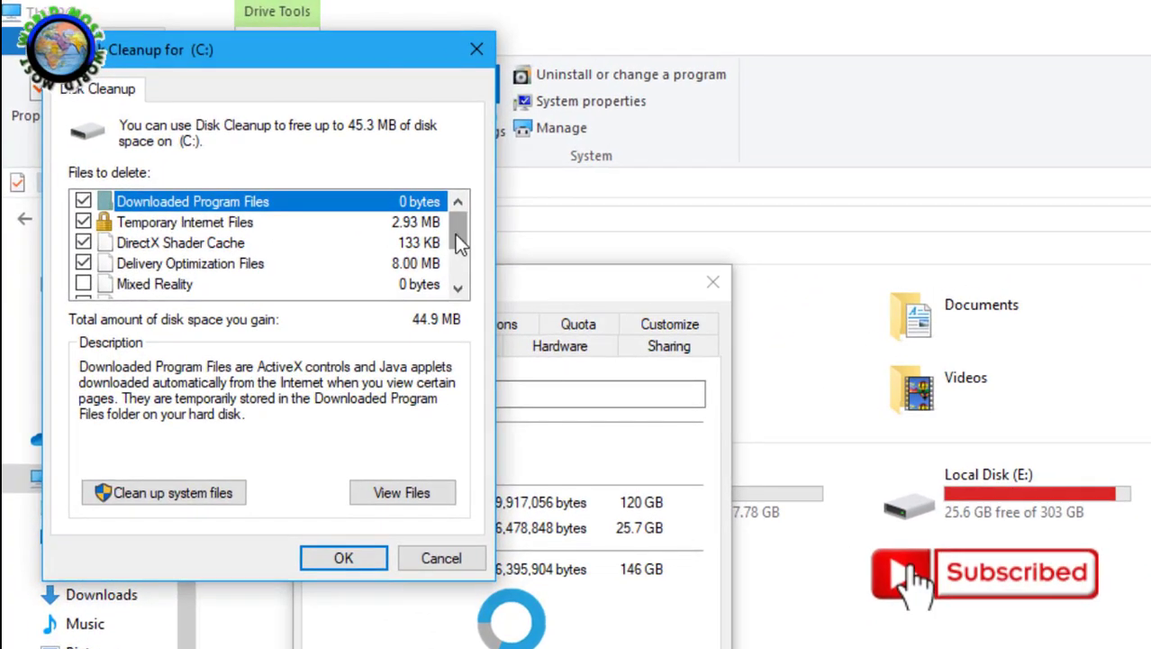
{"action": "left_click_drag", "start_coordinate": [455, 234], "coordinate": [463, 258]}
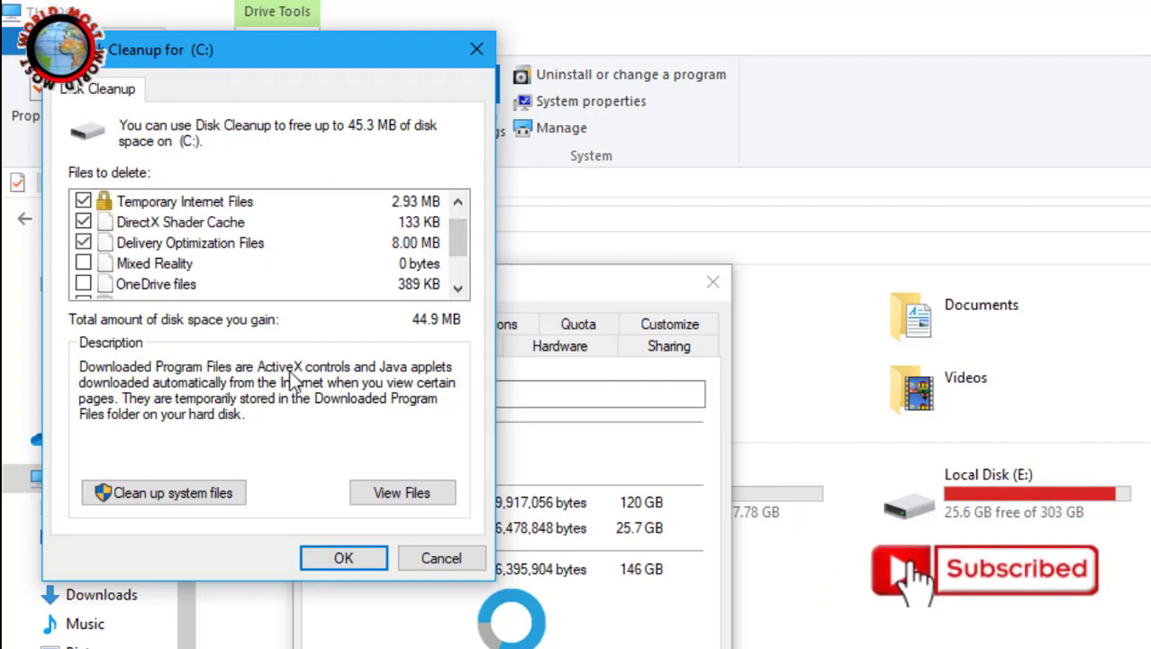
{"action": "left_click", "coordinate": [348, 559]}
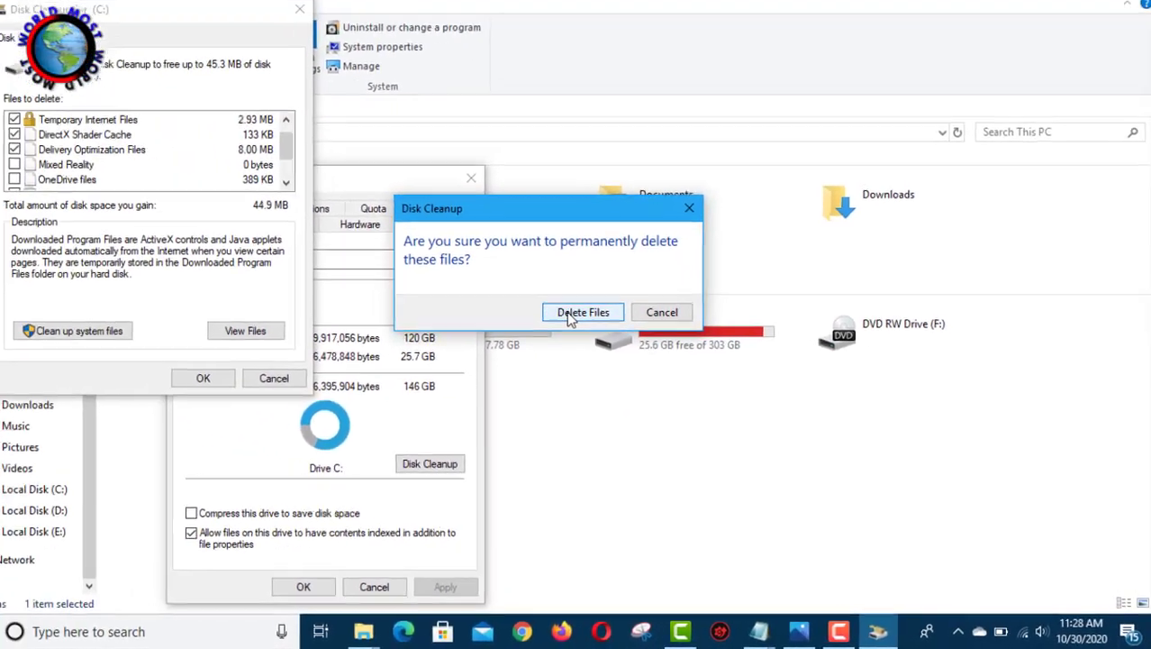
{"action": "left_click", "coordinate": [424, 227]}
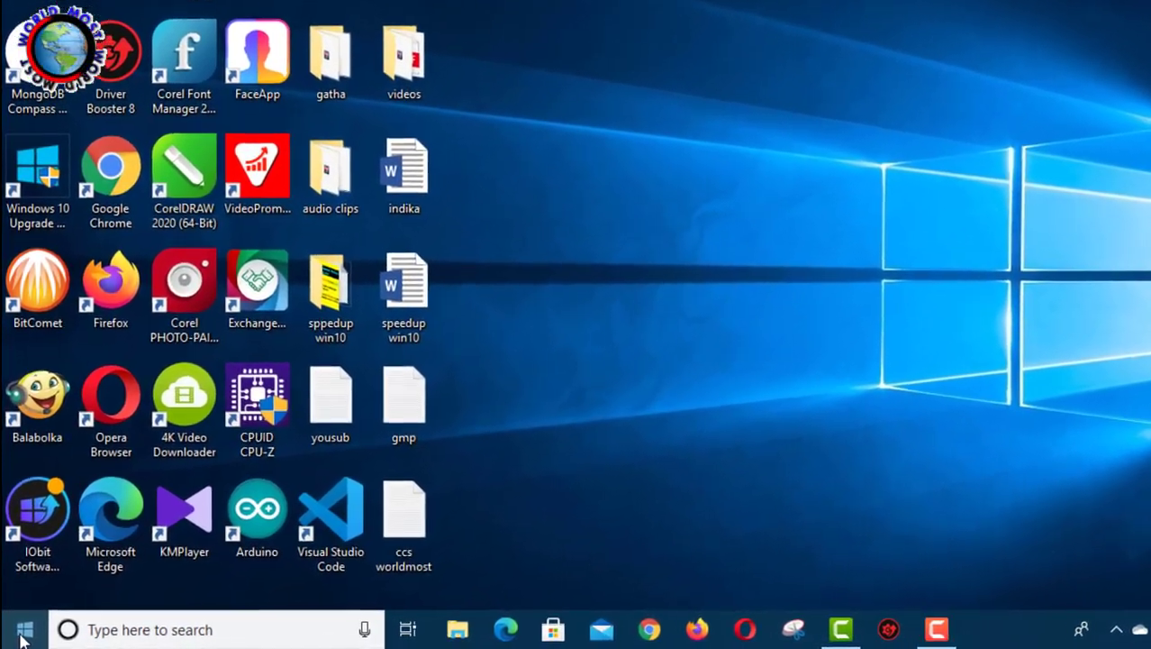
- Open Optimize Drives from the properties of Local Disk (C:) in File Explorer, and close it after viewing the drives
{"action": "right_click", "coordinate": [20, 638]}
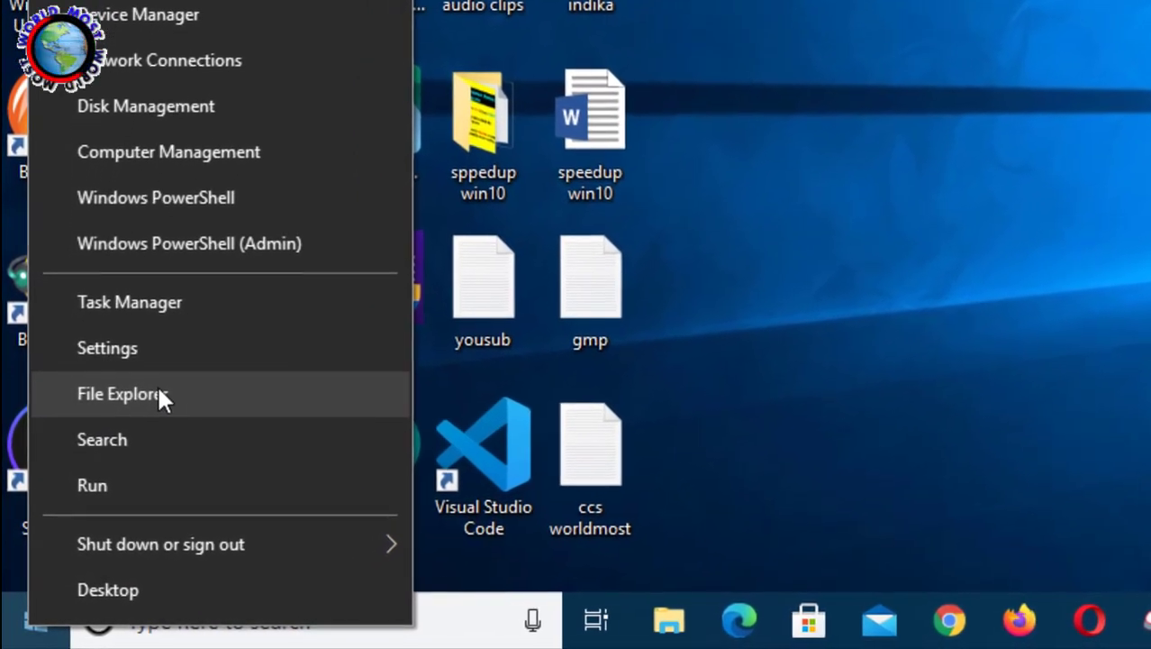
{"action": "left_click", "coordinate": [146, 404]}
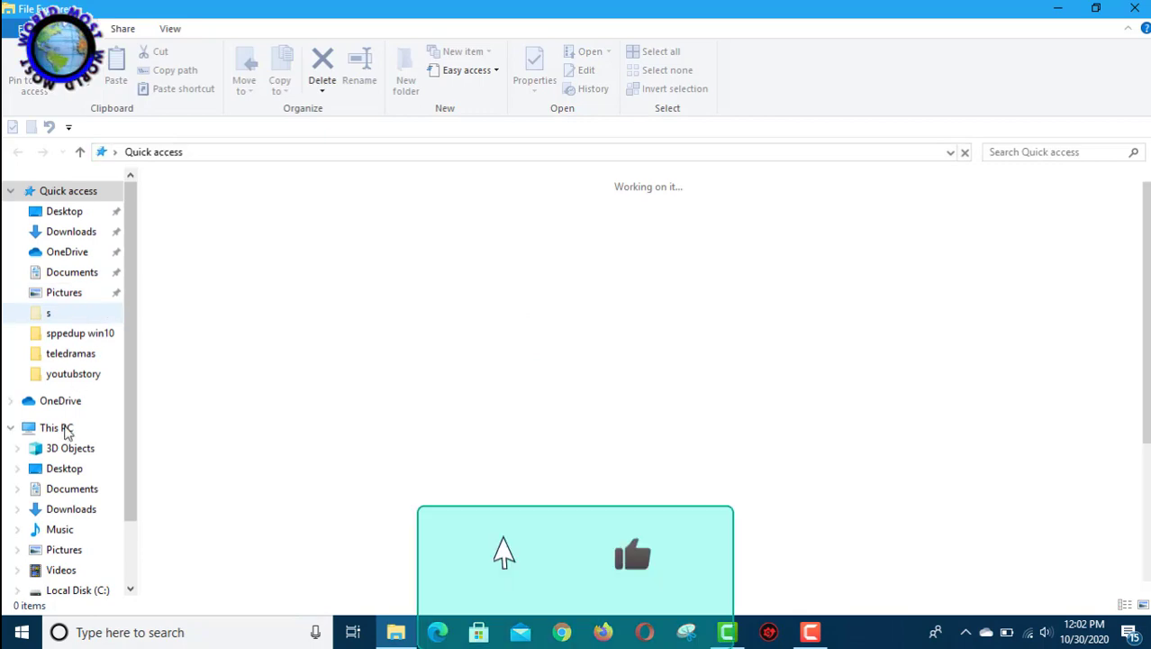
{"action": "left_click", "coordinate": [66, 431]}
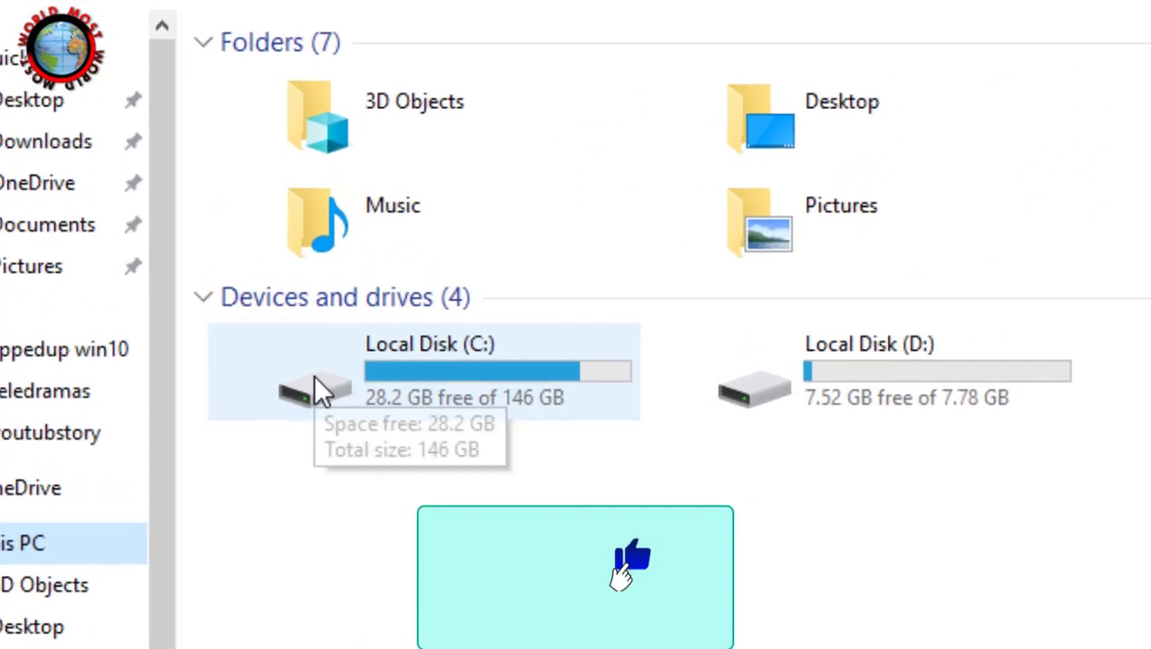
{"action": "right_click", "coordinate": [276, 371]}
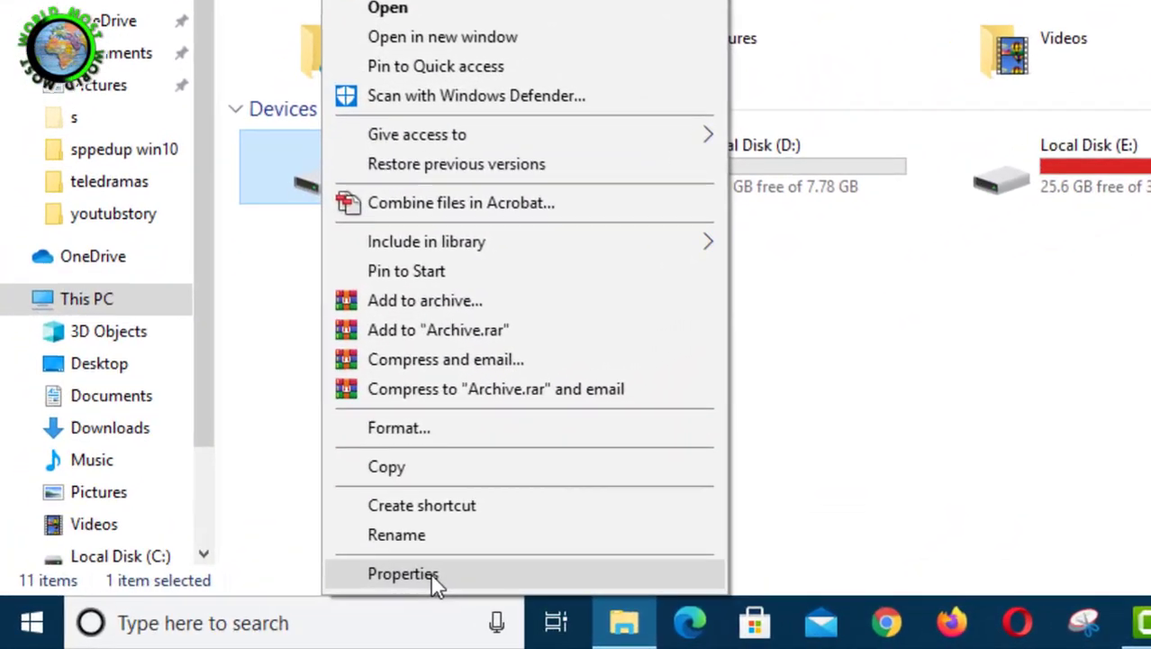
{"action": "left_click", "coordinate": [433, 583]}
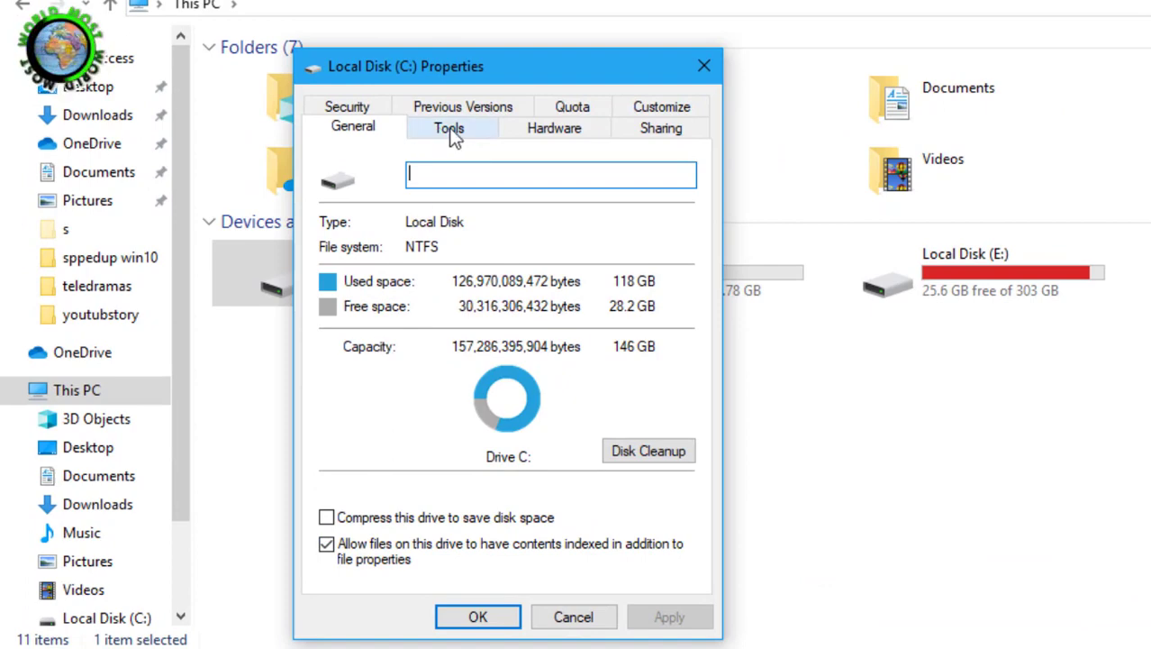
{"action": "left_click", "coordinate": [448, 129]}
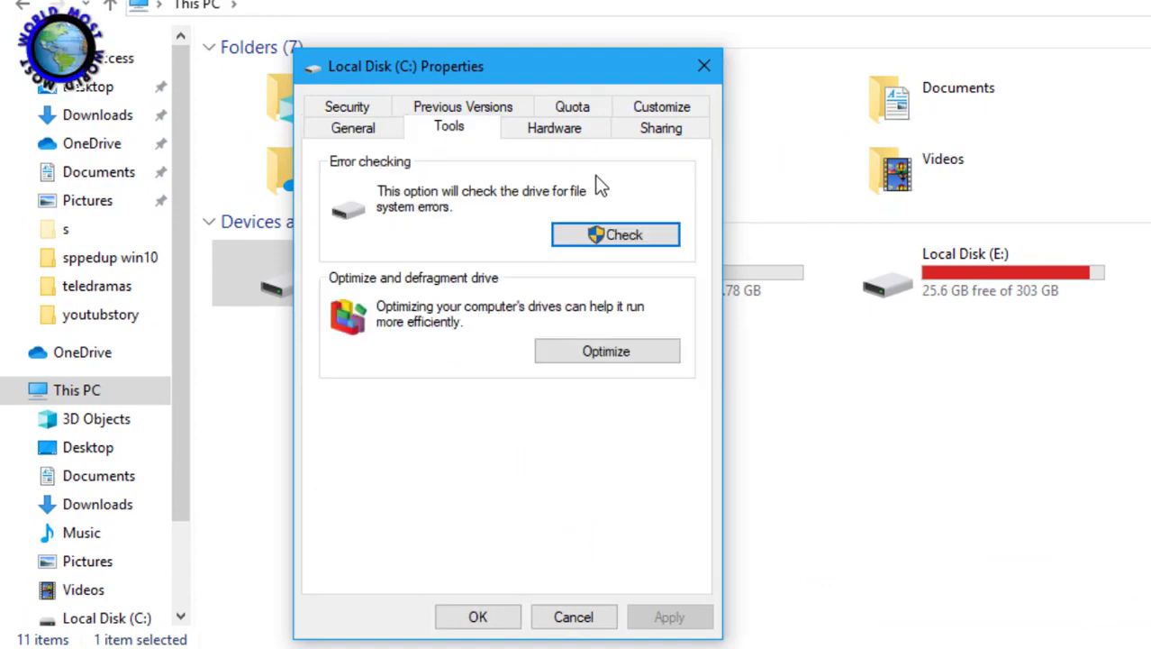
{"action": "left_click", "coordinate": [622, 353]}
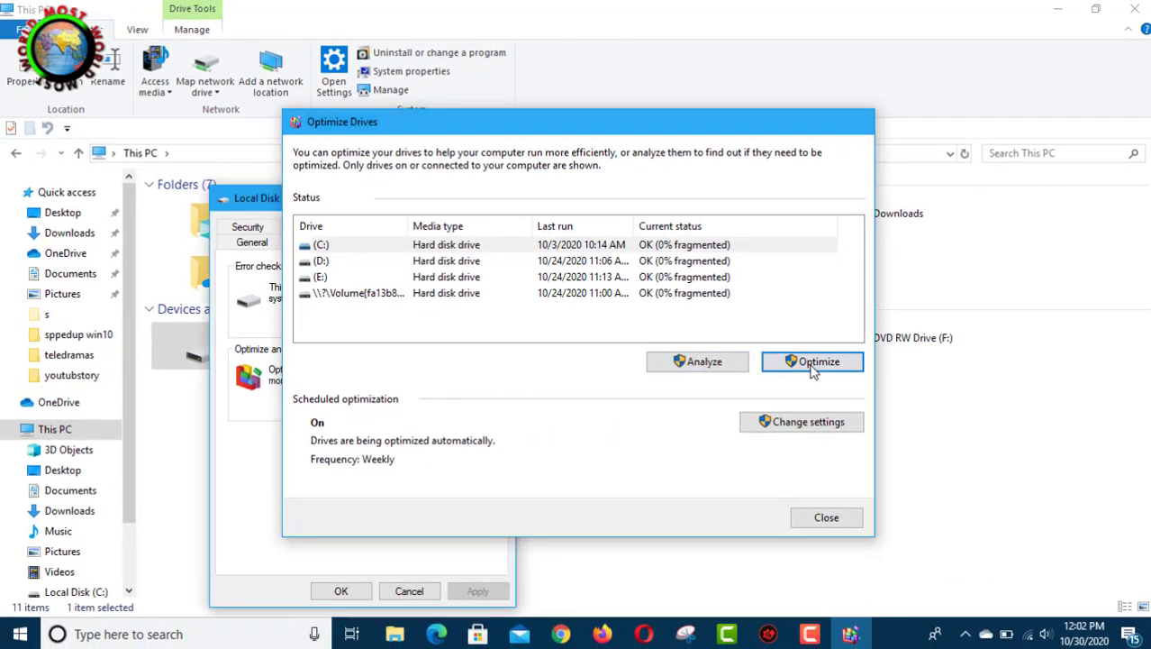
{"action": "key", "text": "alt+F4"}
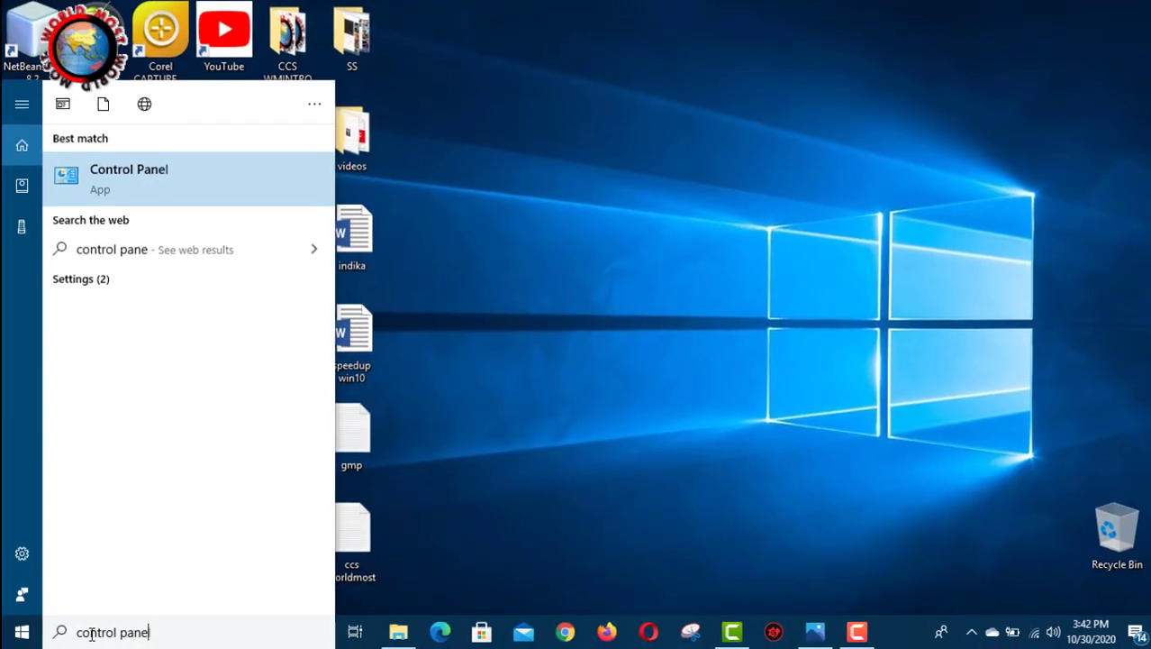
- Open Power Options in the Hardware and Sound category of Control Panel
{"action": "type", "text": "l panel"}
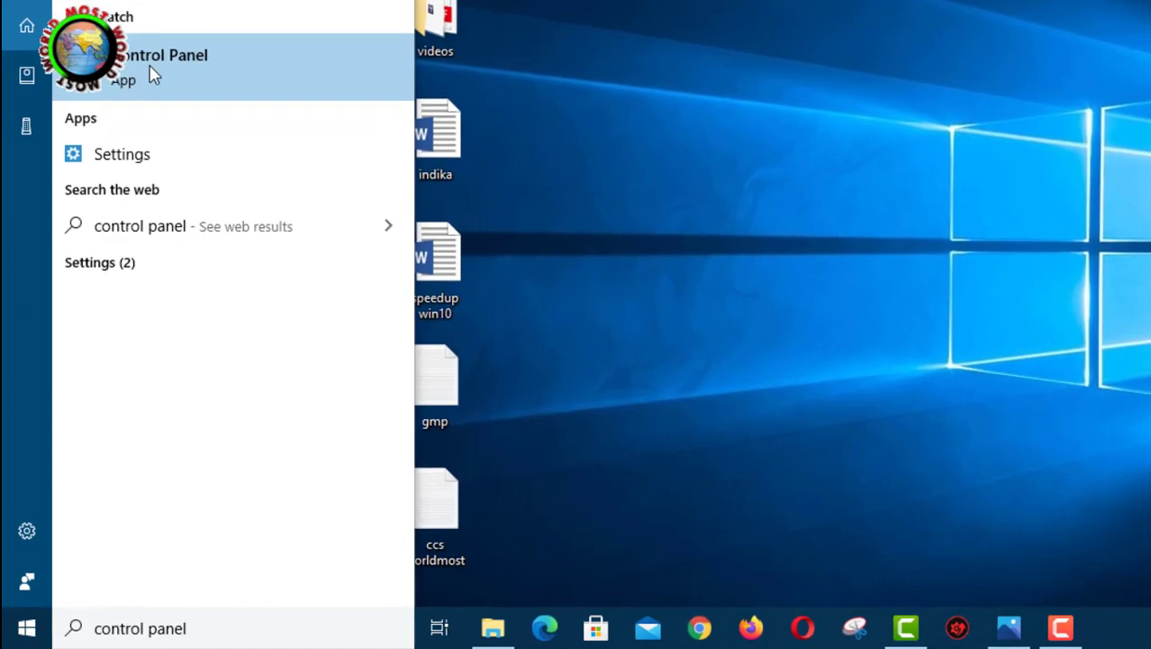
{"action": "left_click", "coordinate": [152, 74]}
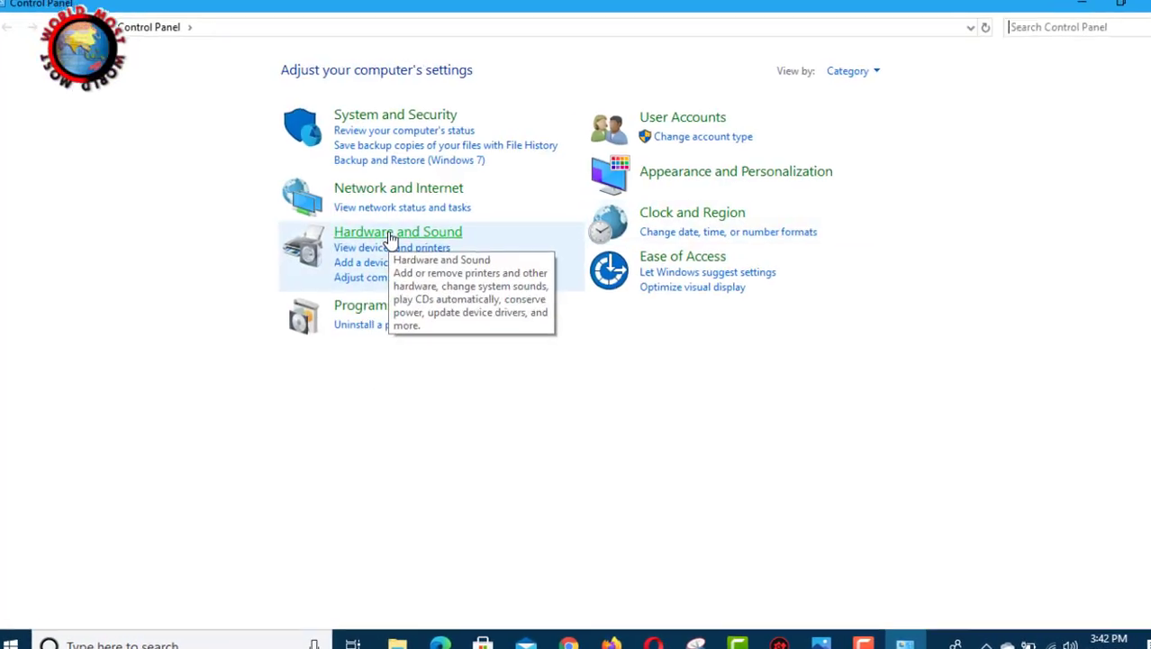
{"action": "left_click", "coordinate": [390, 236]}
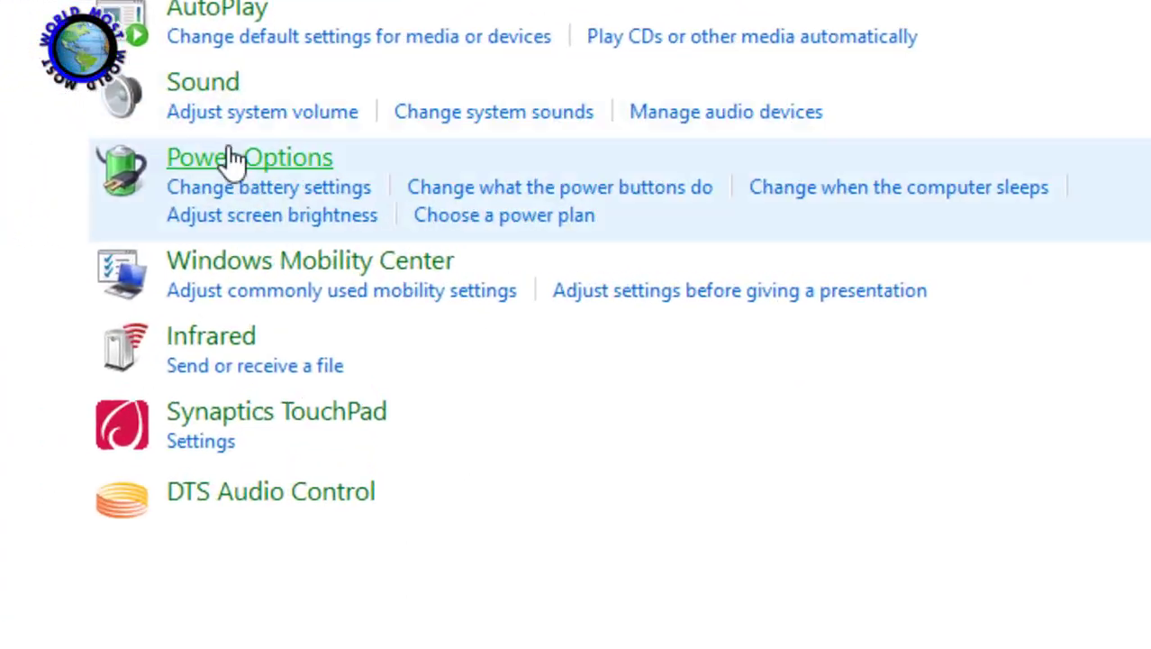
{"action": "left_click", "coordinate": [226, 144]}
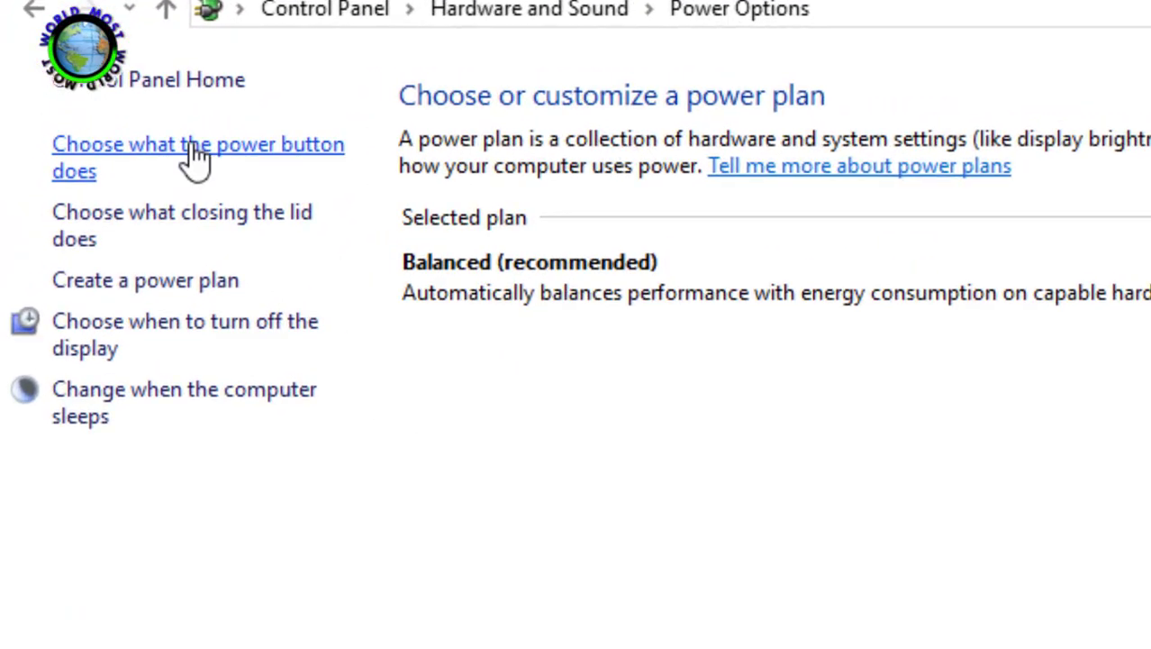
- Unlock the unavailable power button settings, turn on fast startup in the shutdown settings and save the changes
{"action": "left_click", "coordinate": [197, 157]}
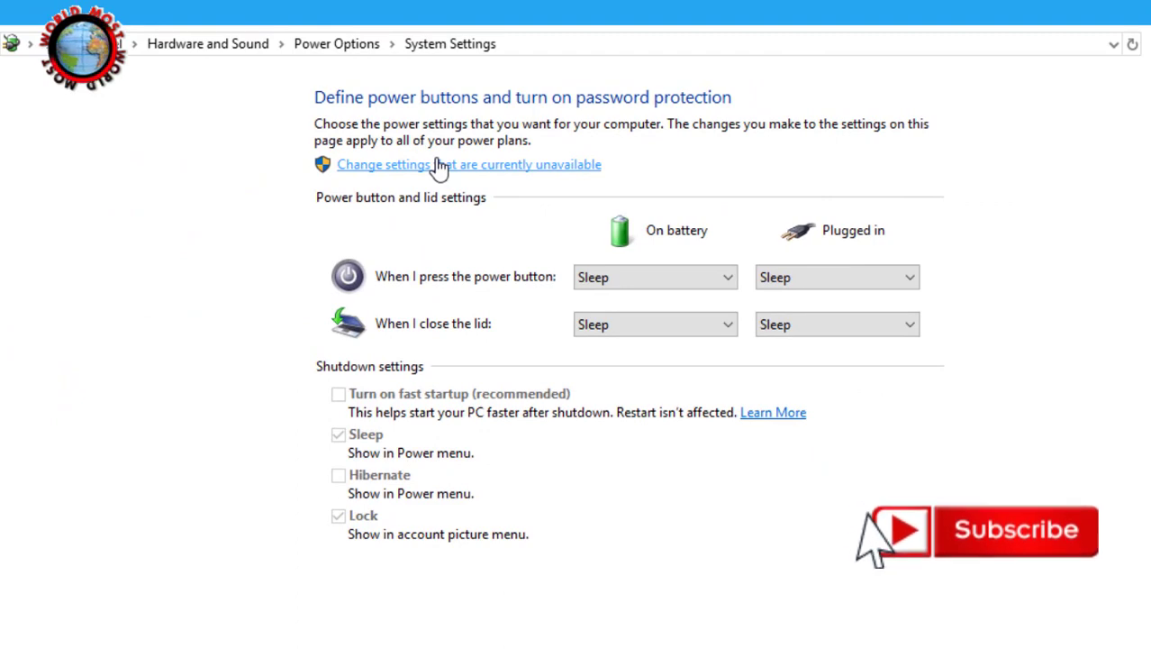
{"action": "left_click", "coordinate": [438, 165]}
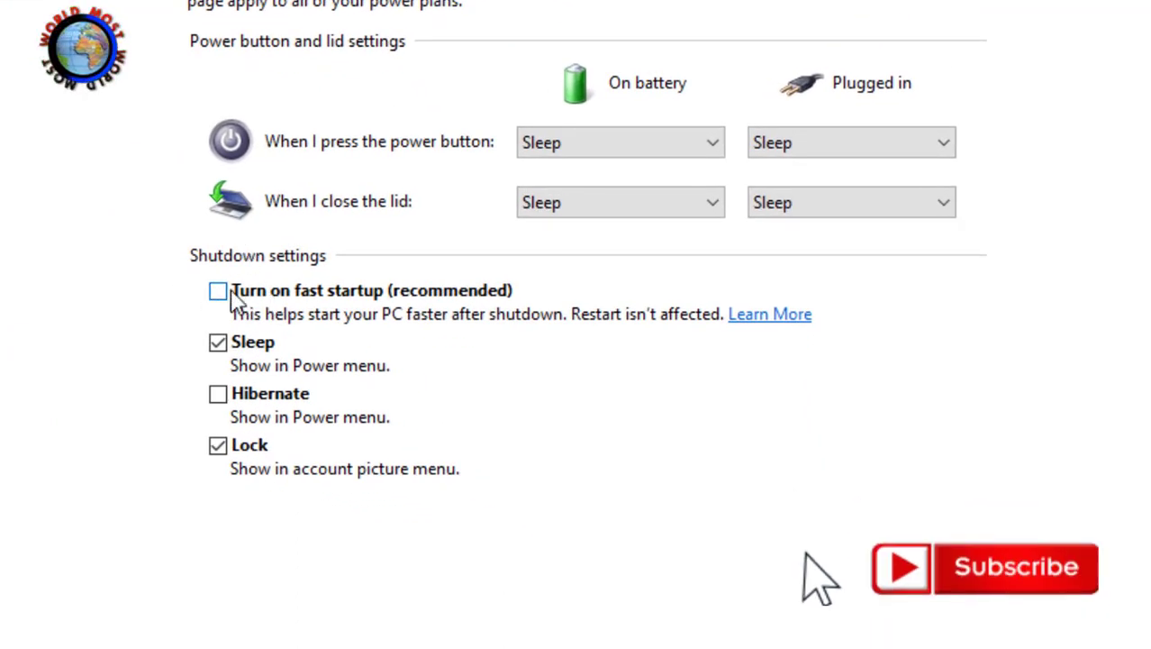
{"action": "left_click", "coordinate": [220, 292]}
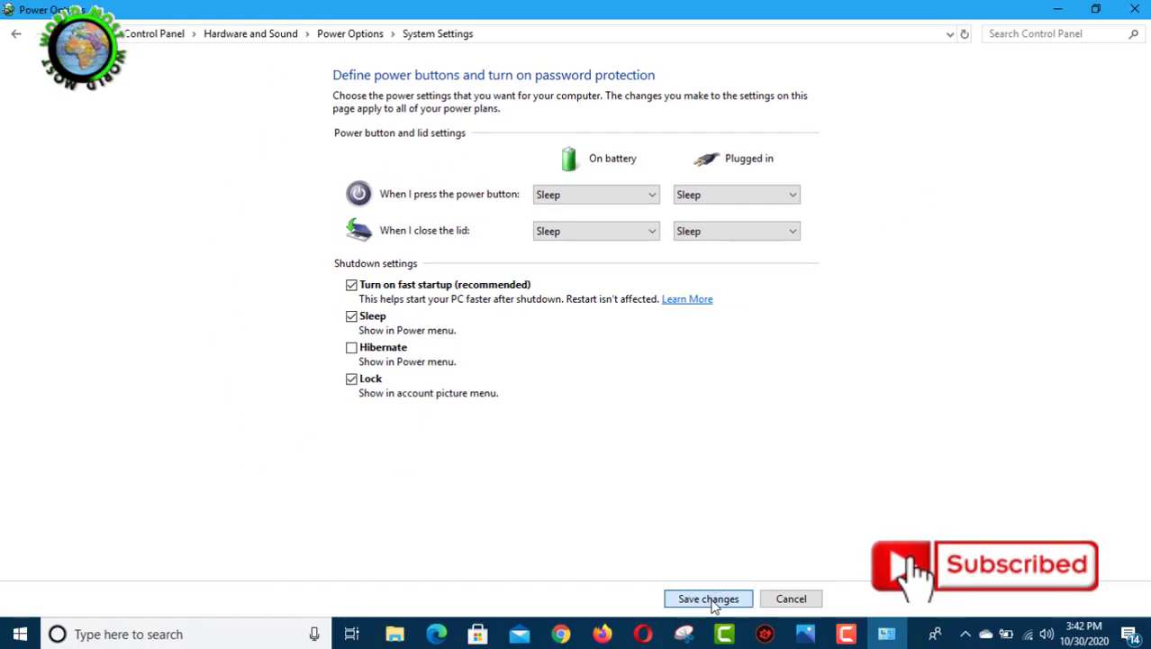
{"action": "left_click", "coordinate": [708, 598]}
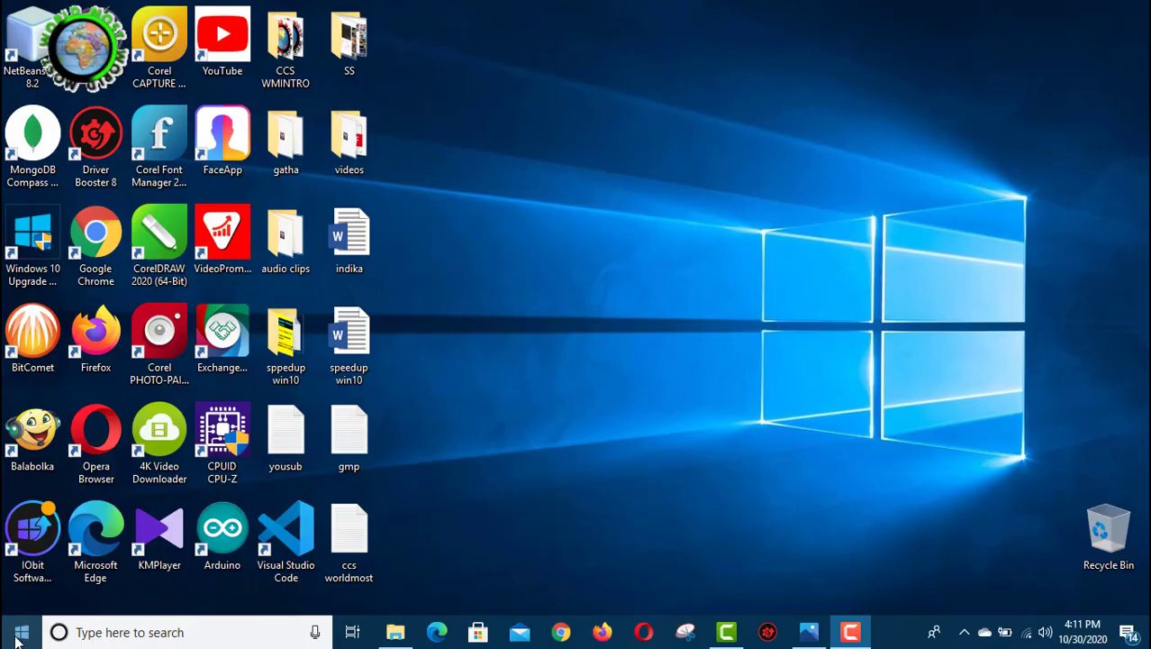
- Open the Background apps page in the Privacy section of Windows Settings
{"action": "left_click", "coordinate": [20, 632]}
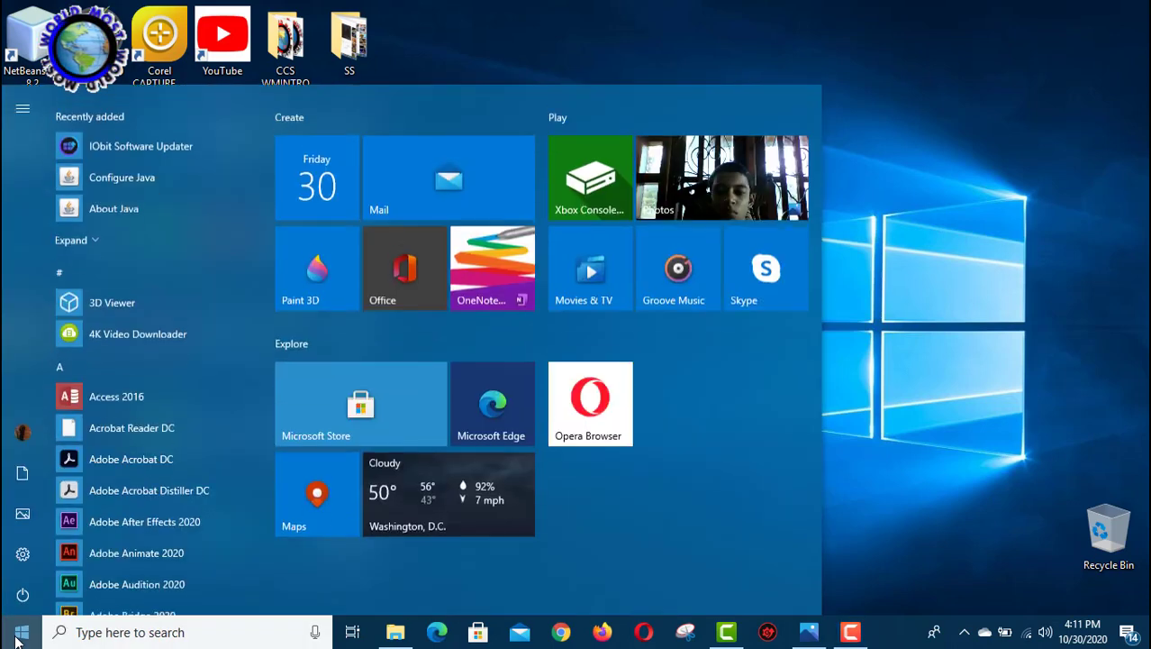
{"action": "left_click", "coordinate": [23, 555]}
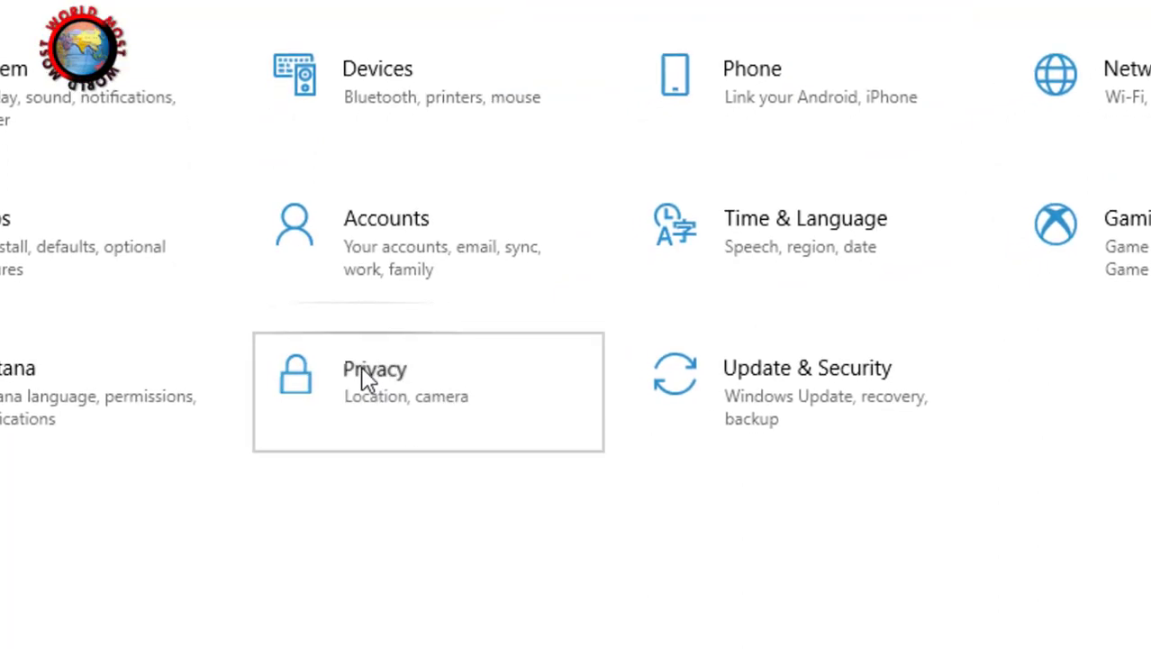
{"action": "left_click", "coordinate": [367, 378]}
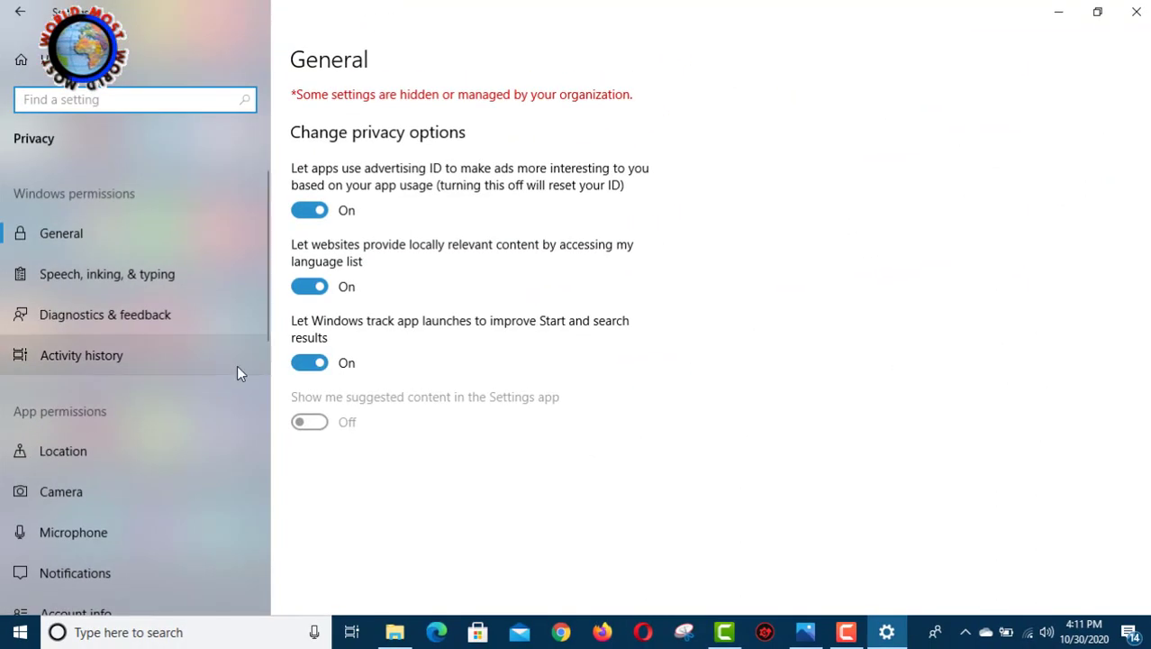
{"action": "scroll", "coordinate": [156, 384], "scroll_direction": "down", "scroll_amount": 10}
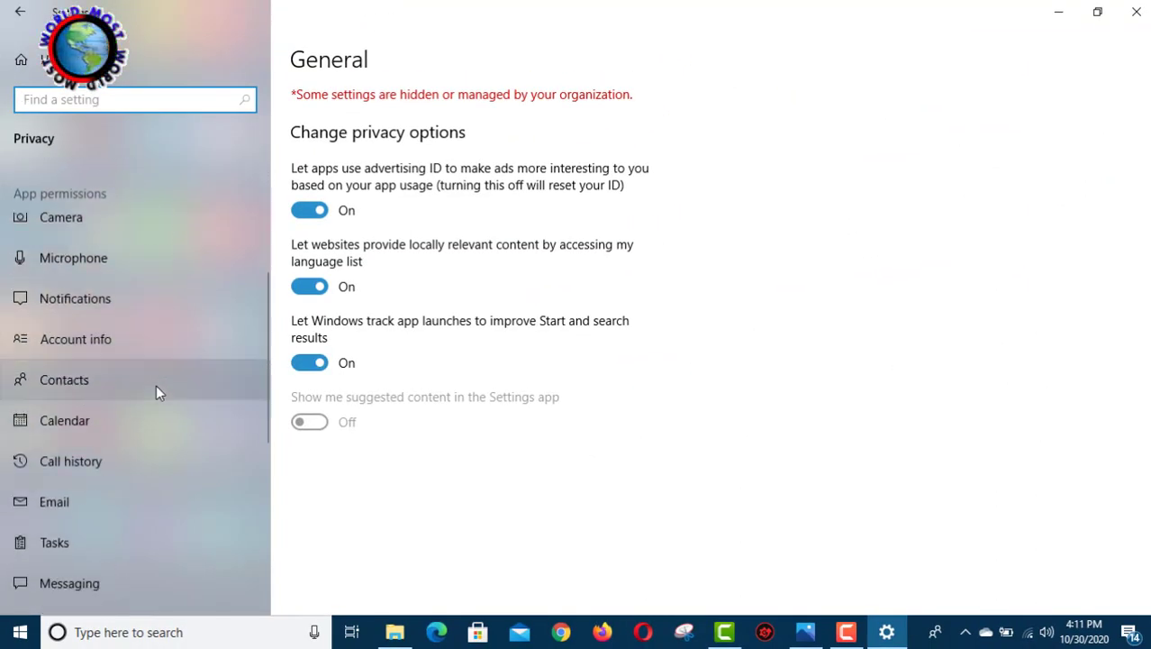
{"action": "scroll", "coordinate": [156, 384], "scroll_direction": "down", "scroll_amount": 3}
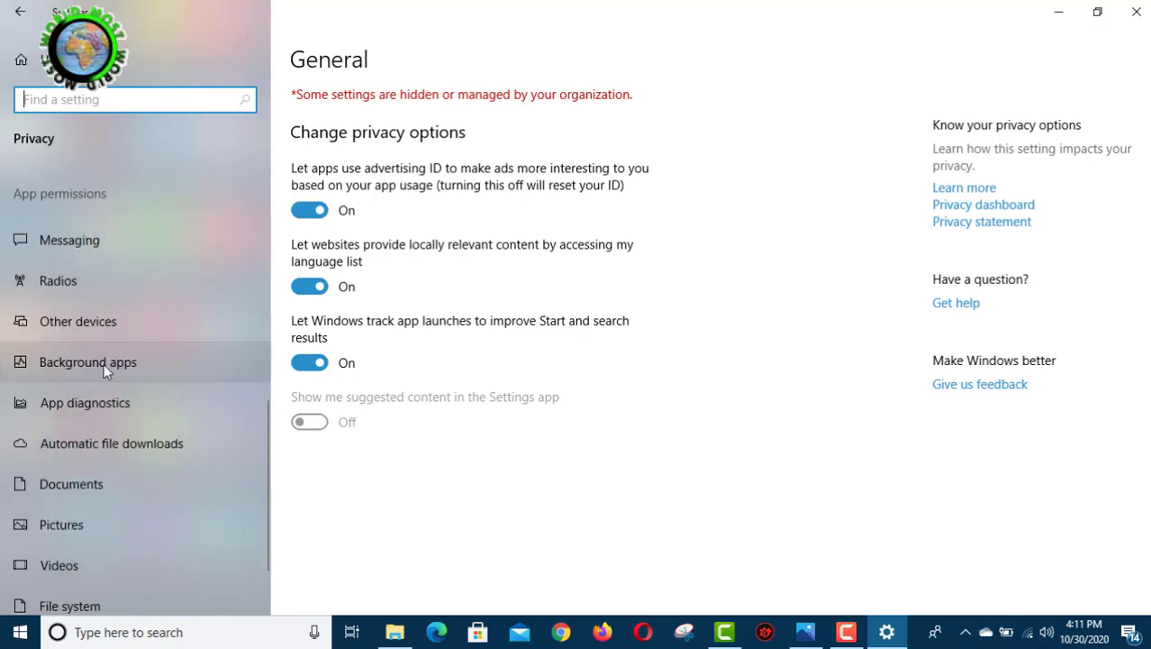
{"action": "left_click", "coordinate": [87, 361]}
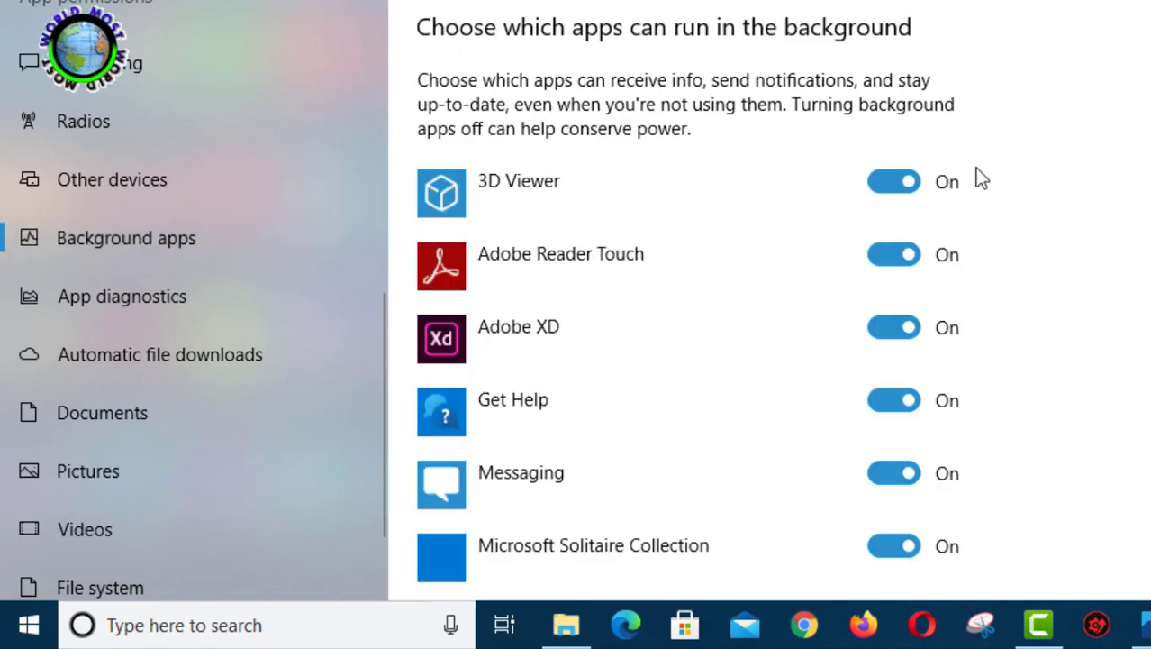
- Go through the apps allowed to run in the background and turn off Skype
{"action": "scroll", "coordinate": [888, 207], "scroll_direction": "down", "scroll_amount": 5}
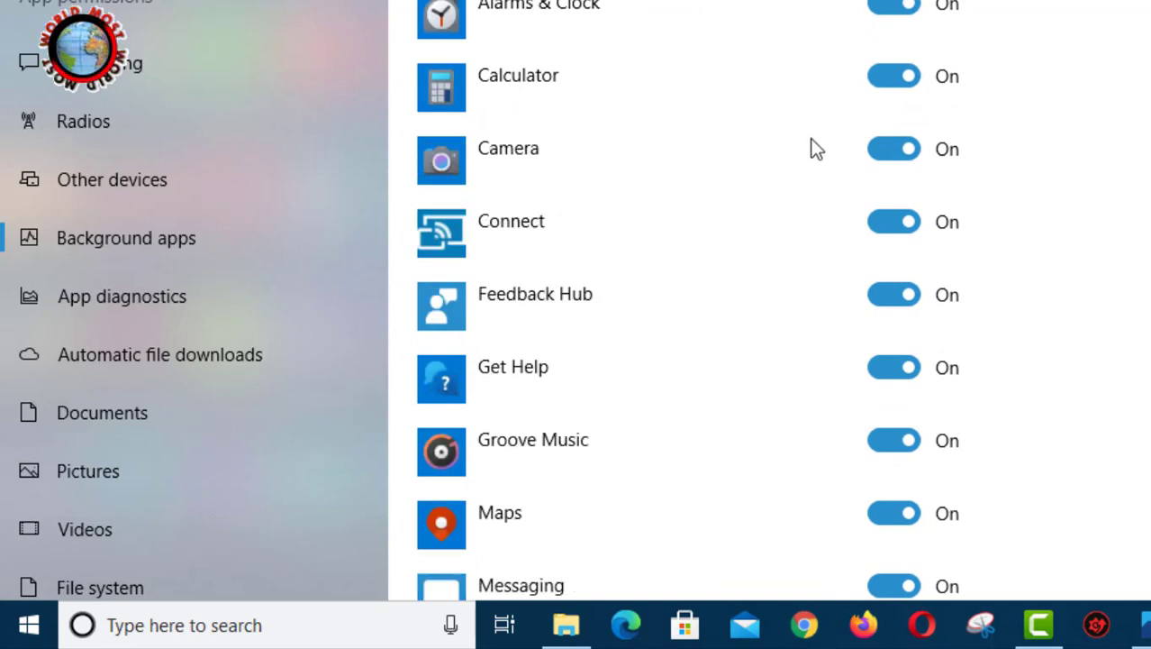
{"action": "scroll", "coordinate": [817, 206], "scroll_direction": "down", "scroll_amount": 3}
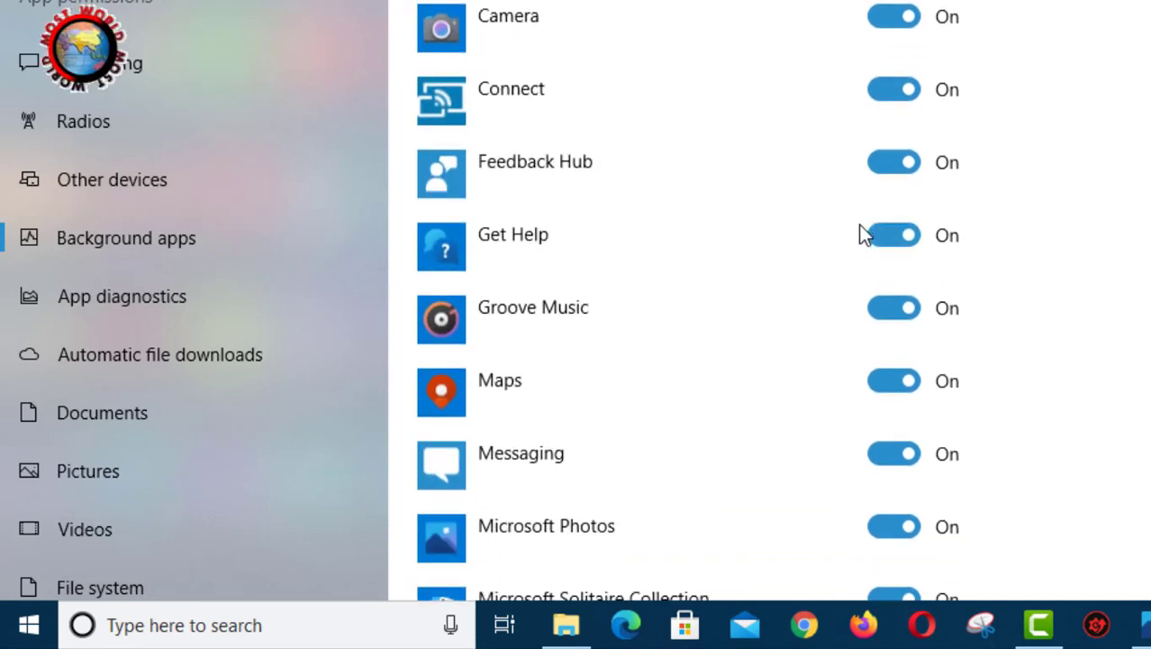
{"action": "scroll", "coordinate": [921, 223], "scroll_direction": "down", "scroll_amount": 3}
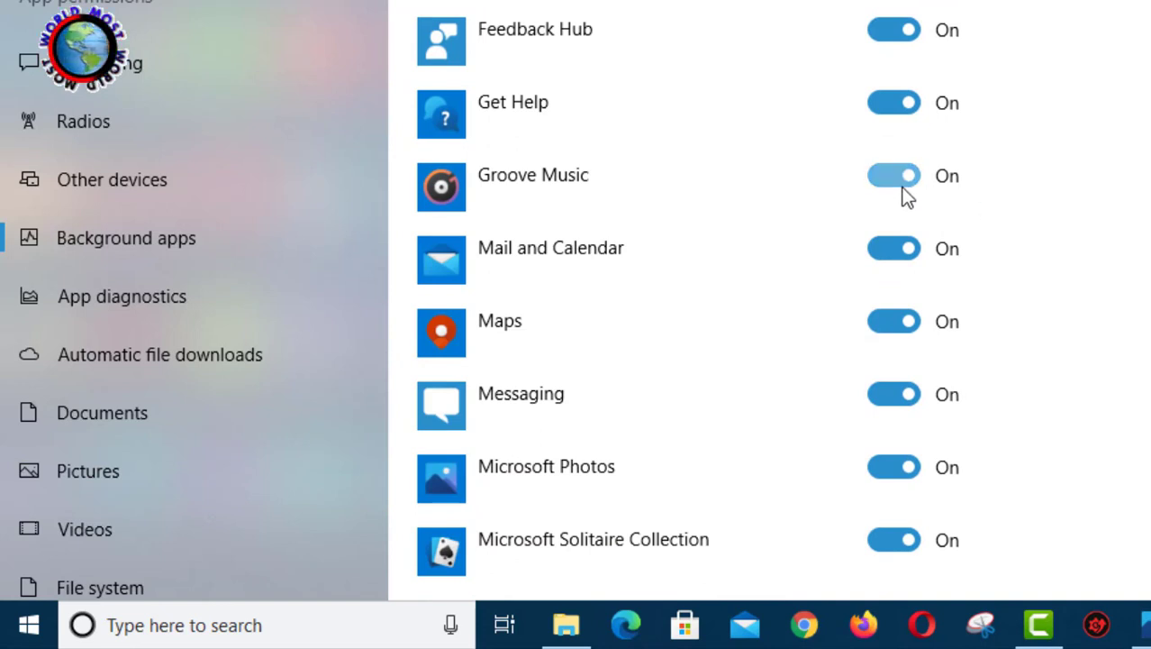
{"action": "scroll", "coordinate": [1067, 218], "scroll_direction": "down", "scroll_amount": 9}
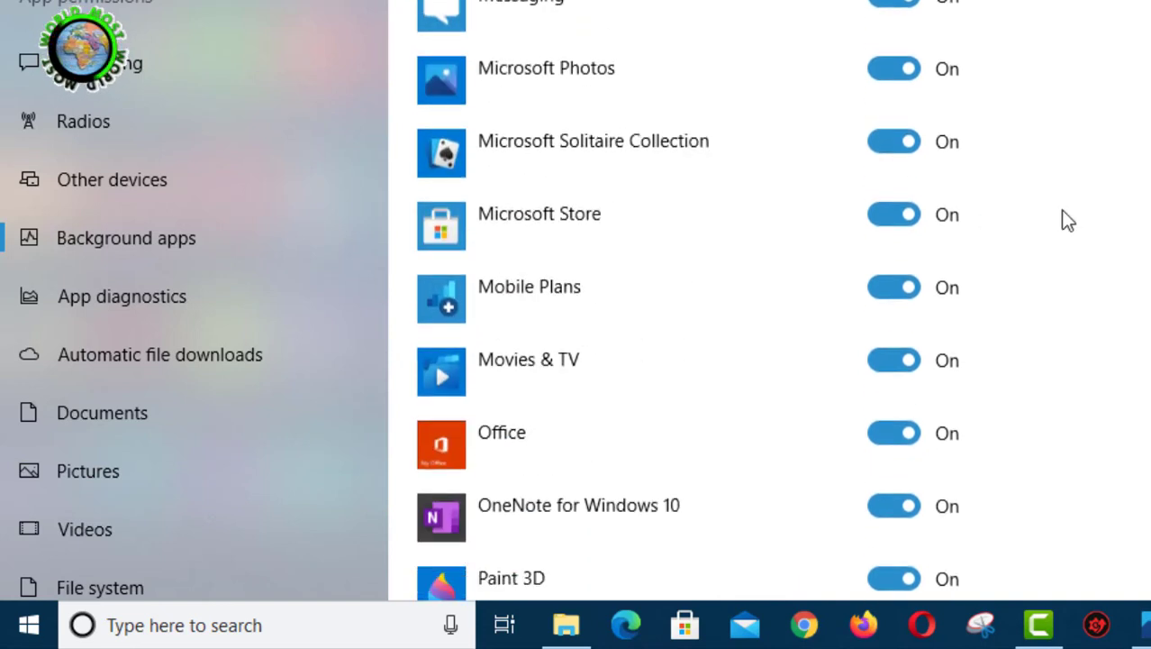
{"action": "scroll", "coordinate": [1059, 245], "scroll_direction": "down", "scroll_amount": 9}
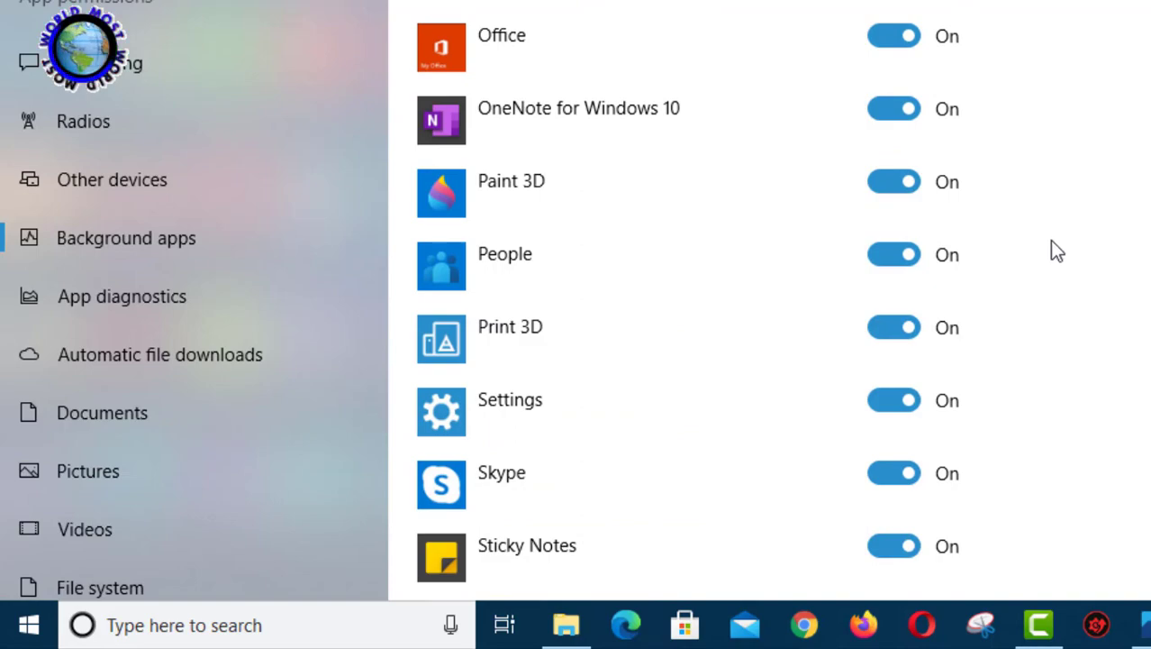
{"action": "scroll", "coordinate": [1050, 250], "scroll_direction": "down", "scroll_amount": 3}
{"action": "left_click", "coordinate": [879, 346]}
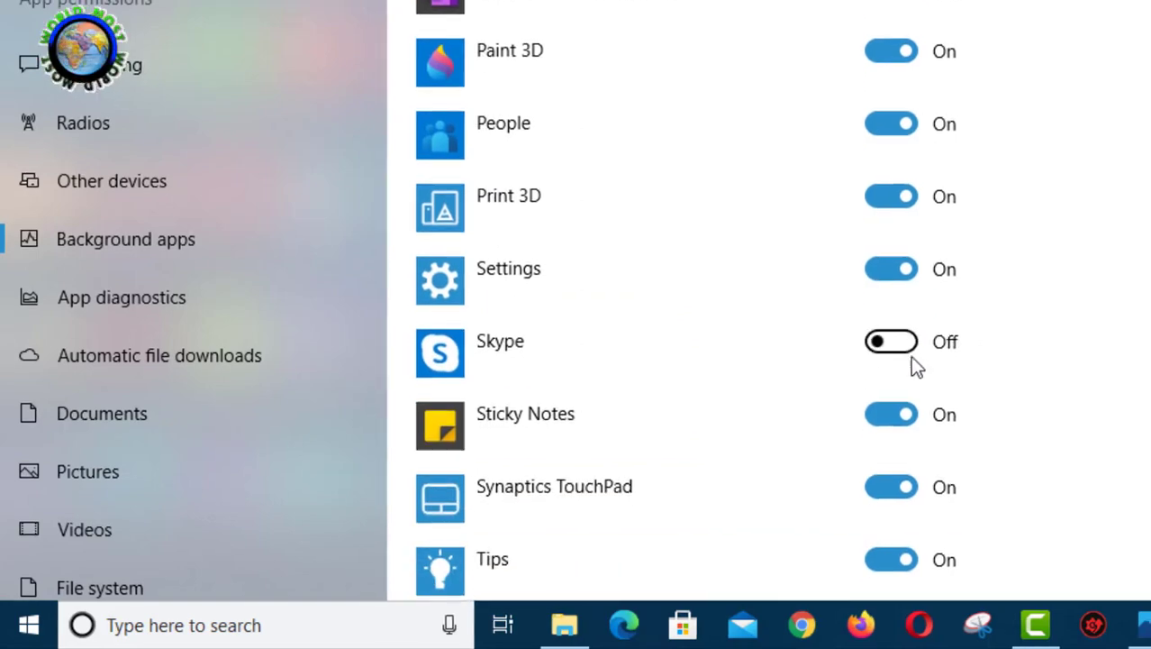
{"action": "scroll", "coordinate": [1034, 385], "scroll_direction": "down", "scroll_amount": 5}
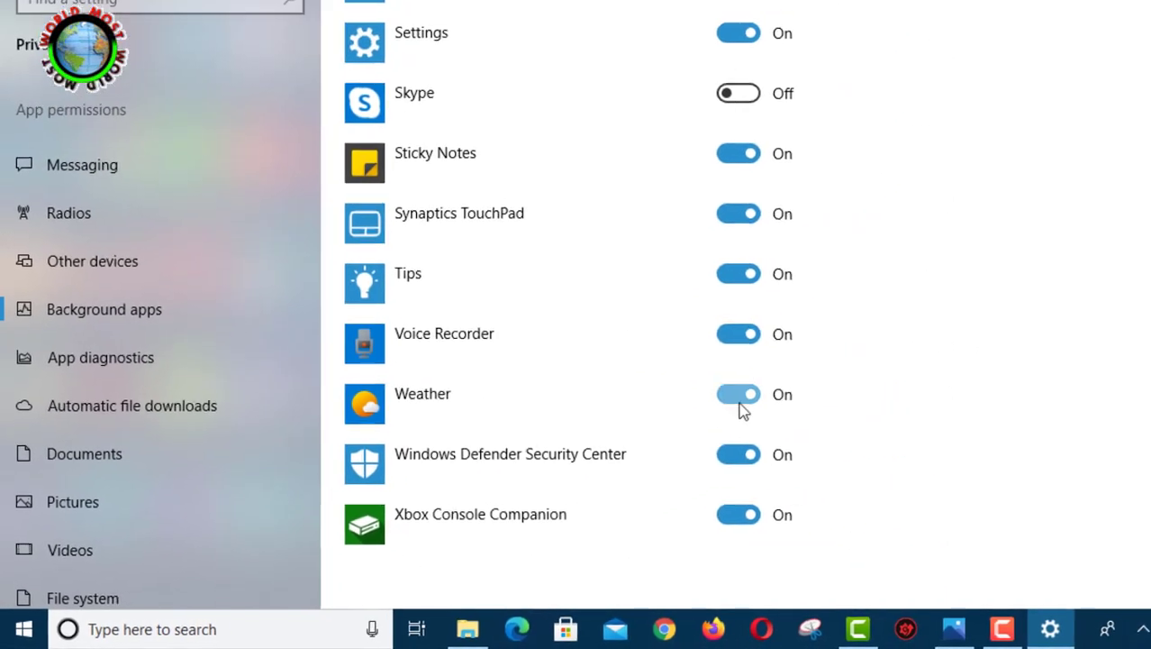
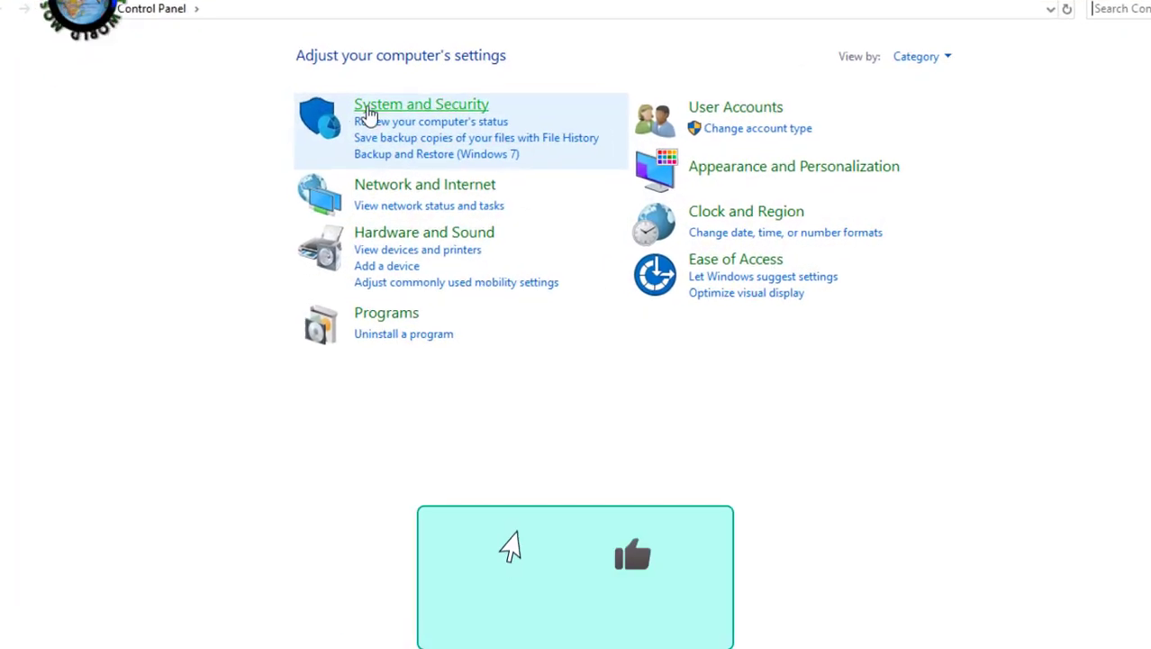
- Open the Virtual Memory settings from the advanced Performance Options of System in Control Panel's System and Security category
{"action": "left_click", "coordinate": [369, 108]}
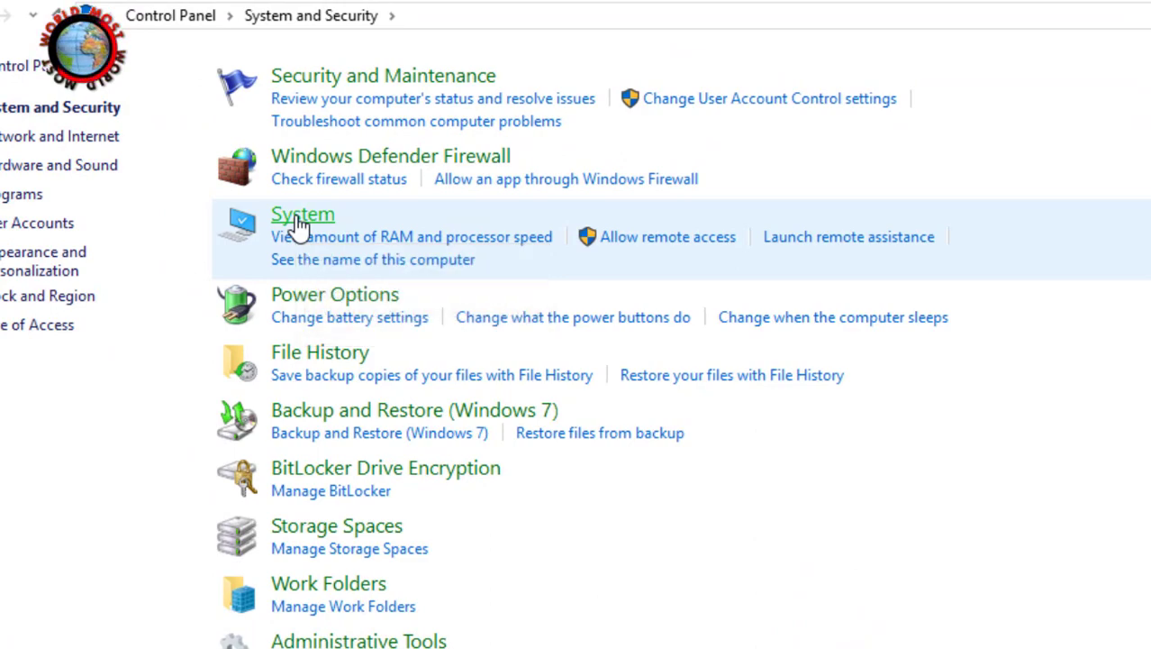
{"action": "left_click", "coordinate": [300, 216]}
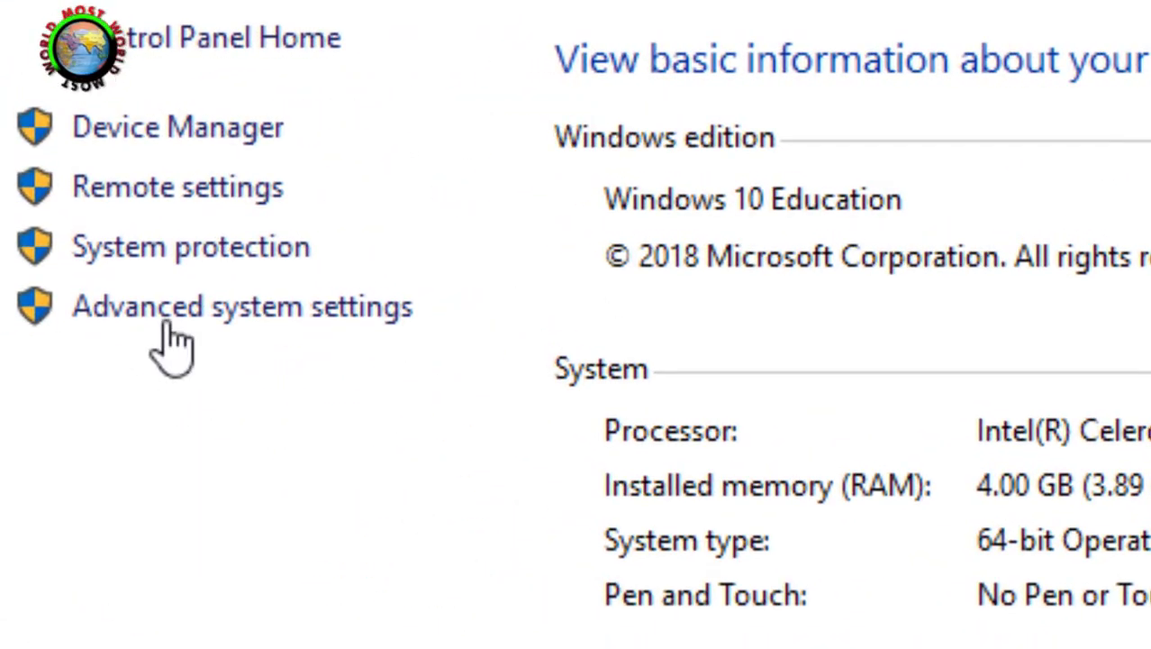
{"action": "left_click", "coordinate": [237, 312]}
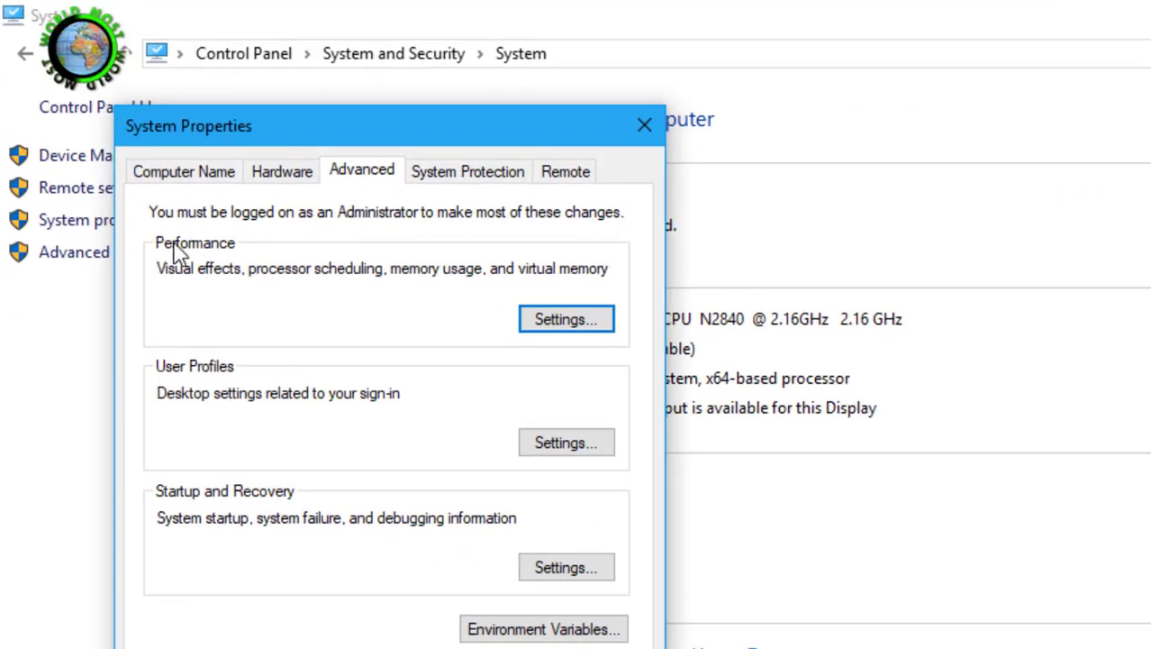
{"action": "left_click", "coordinate": [539, 324]}
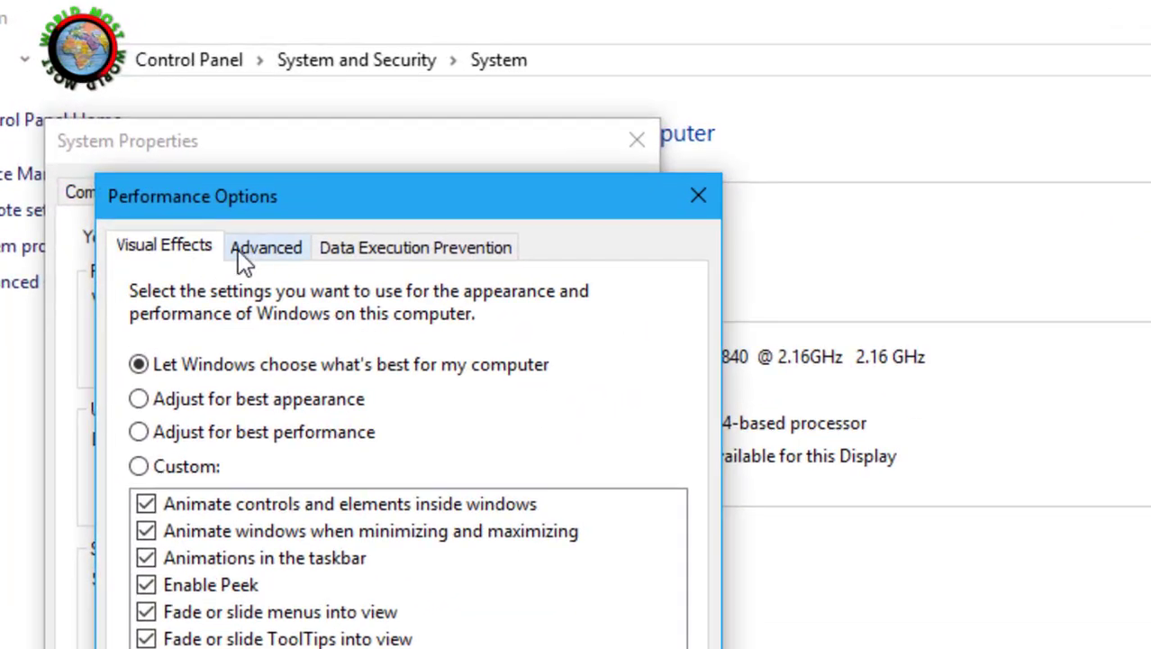
{"action": "left_click", "coordinate": [259, 250]}
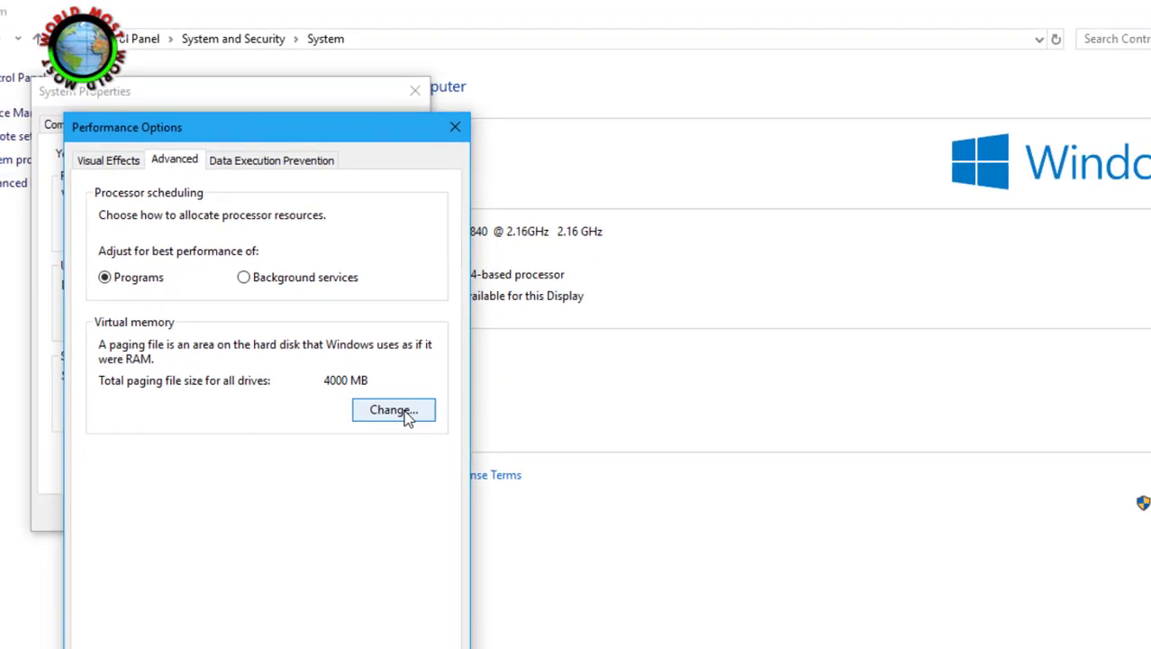
{"action": "left_click", "coordinate": [365, 444]}
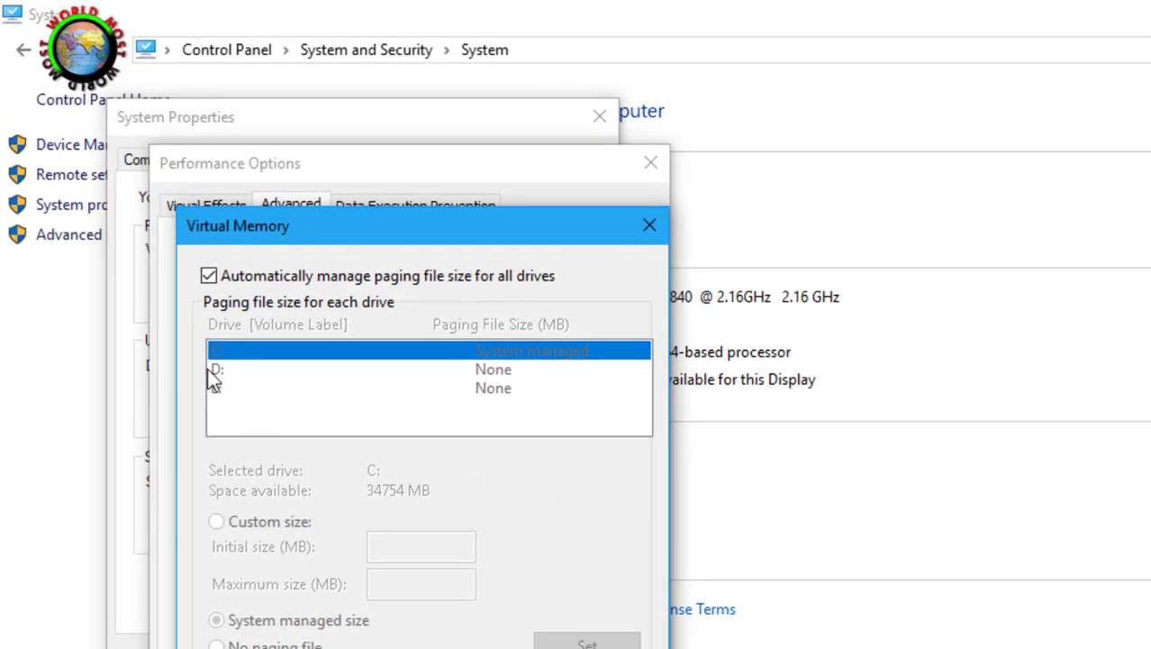
- Disable automatic paging file management and give drive C: a custom size of 4000 MB initial and 8000 MB maximum
{"action": "left_click", "coordinate": [209, 277]}
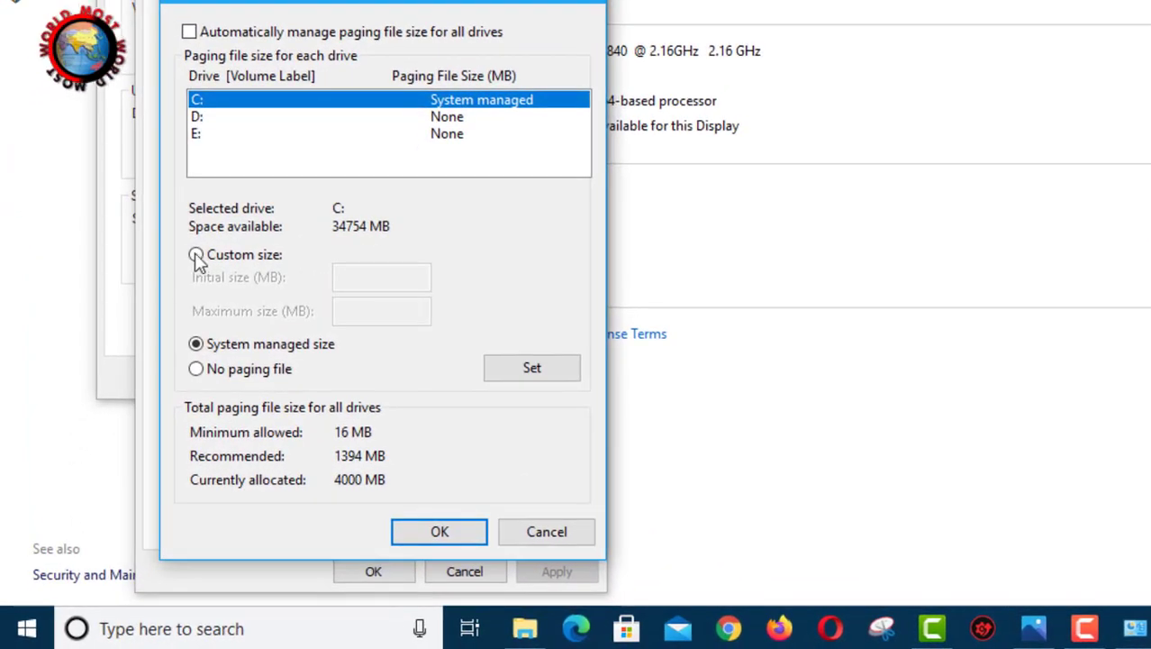
{"action": "left_click", "coordinate": [197, 255]}
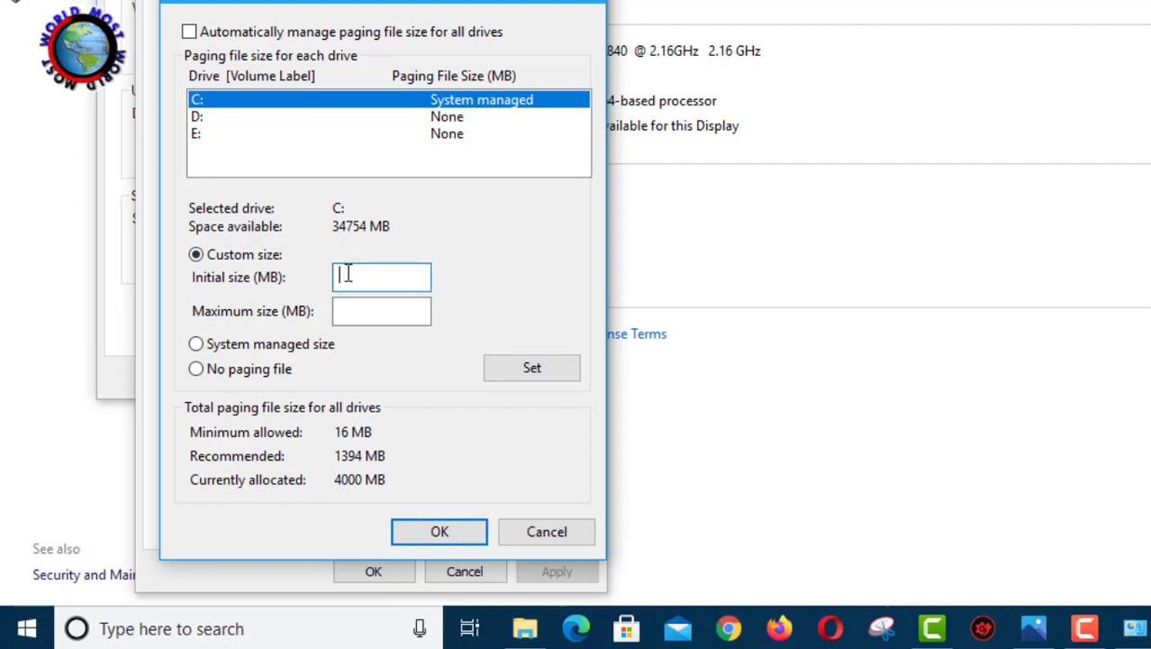
{"action": "type", "text": "4000"}
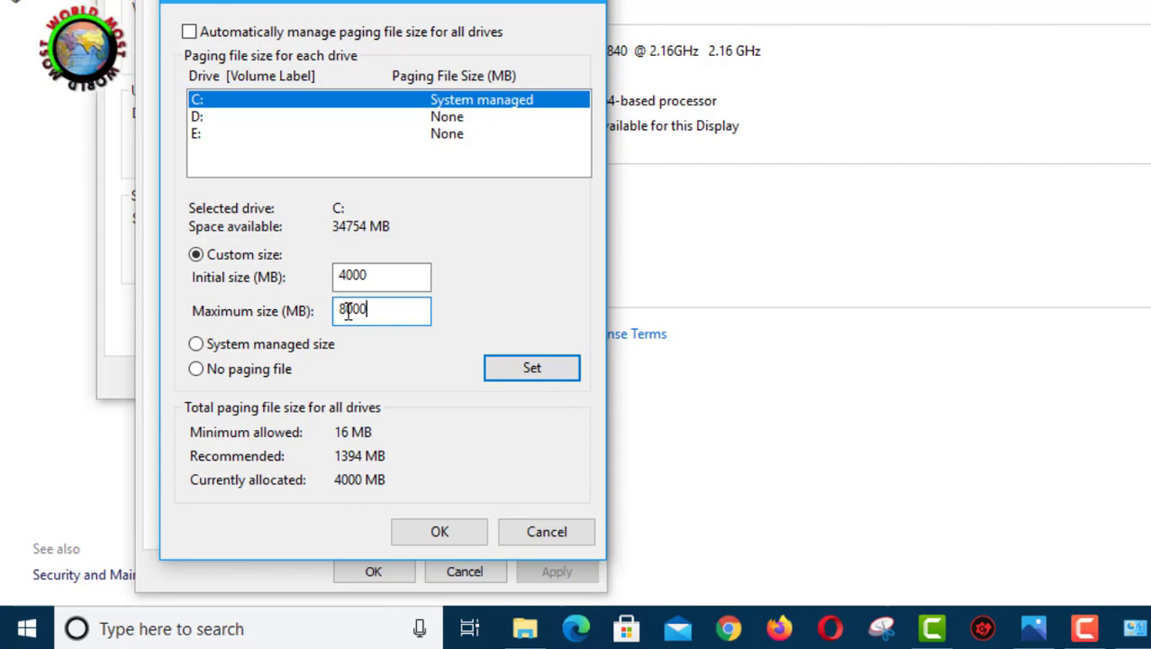
{"action": "left_click", "coordinate": [531, 371]}
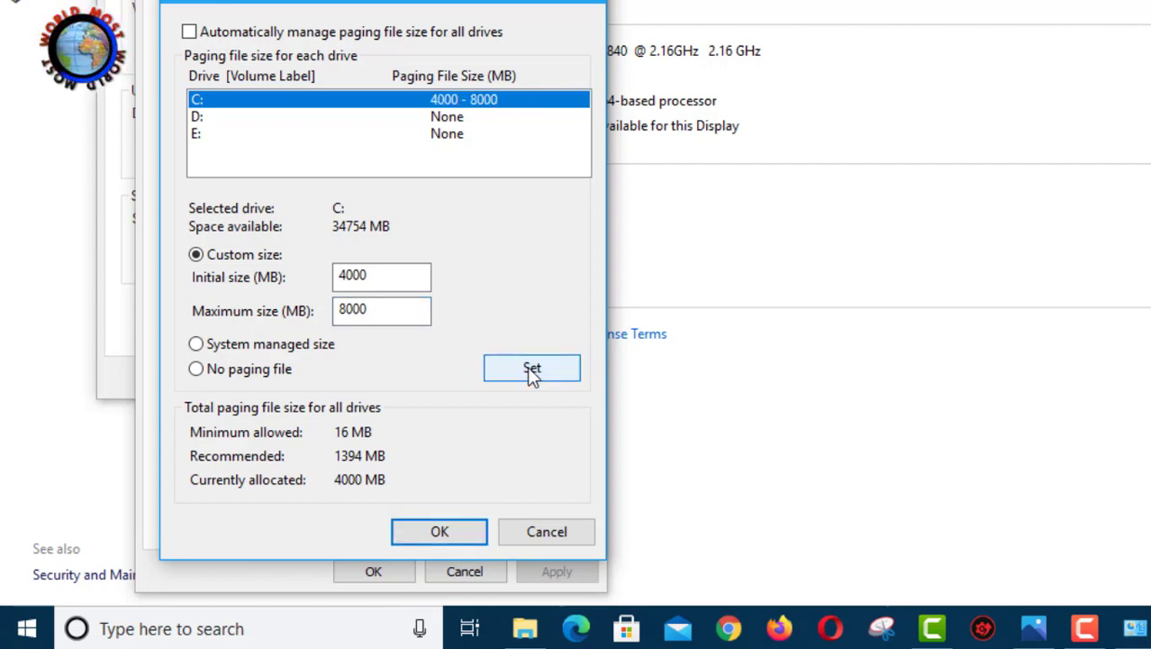
{"action": "left_click", "coordinate": [439, 532]}
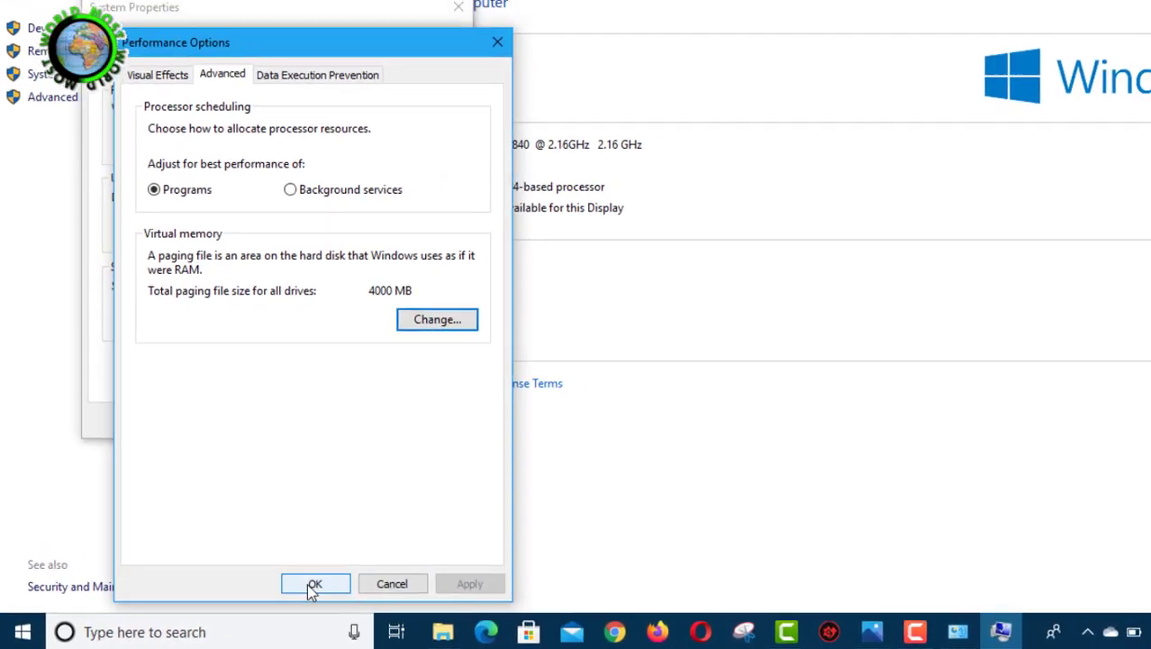
{"action": "left_click", "coordinate": [348, 580]}
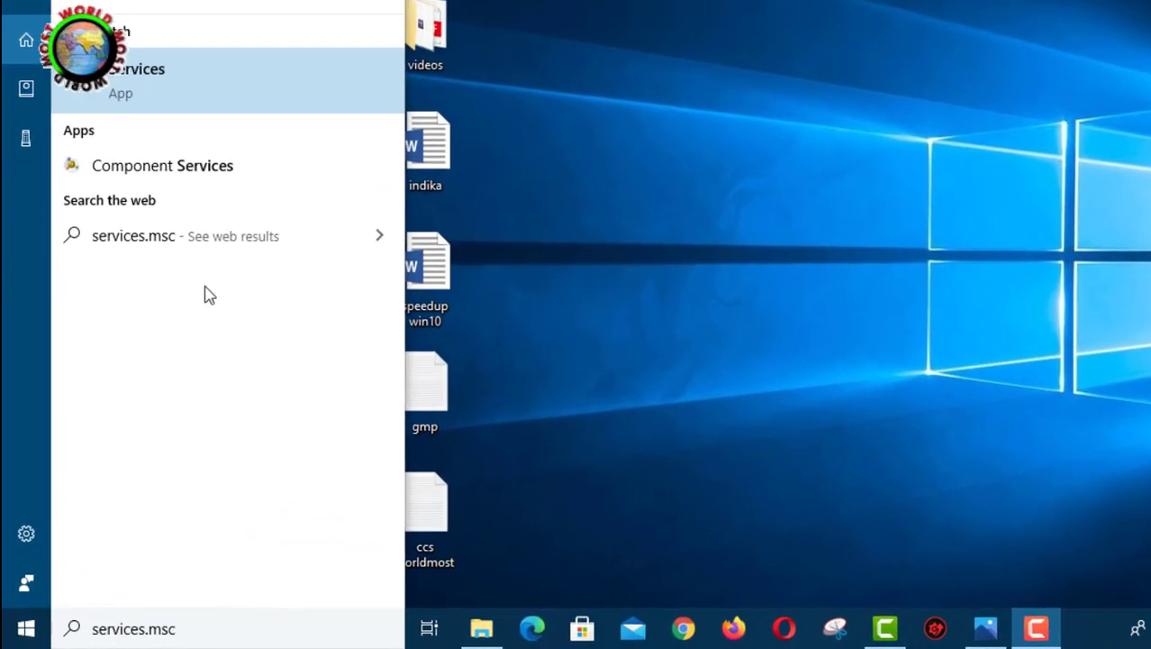
- Open Services and set the startup type of Adobe Acrobat Update Service to Manual
{"action": "left_click", "coordinate": [147, 72]}
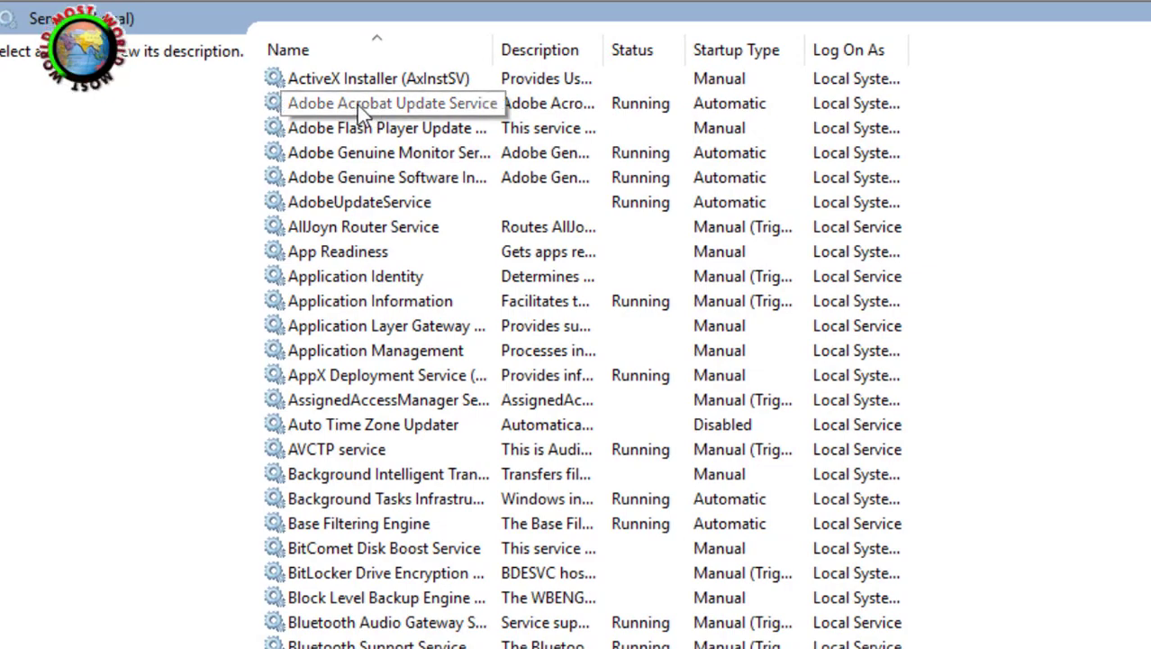
{"action": "double_click", "coordinate": [375, 105]}
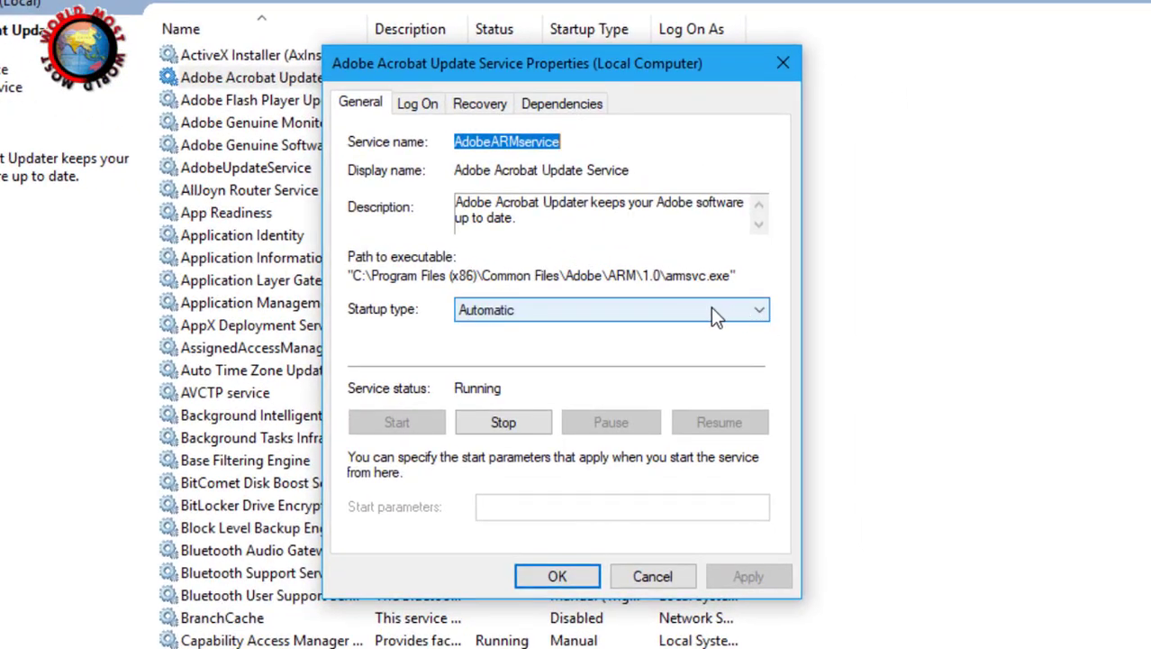
{"action": "left_click", "coordinate": [761, 314]}
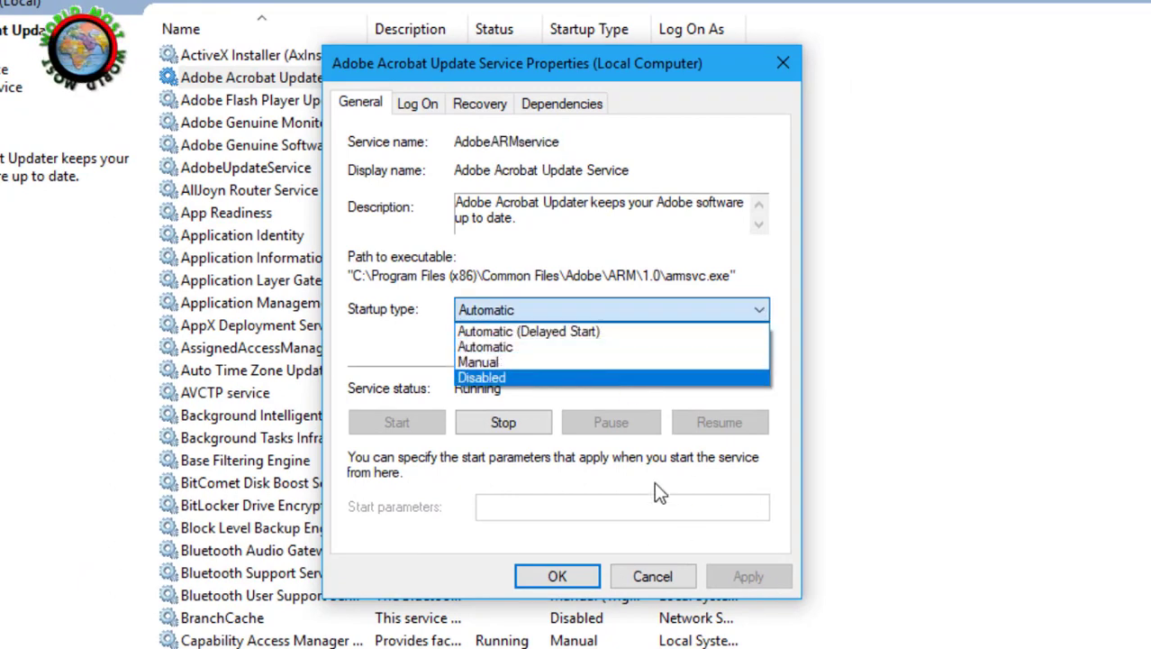
{"action": "left_click", "coordinate": [601, 363]}
{"action": "left_click", "coordinate": [748, 577]}
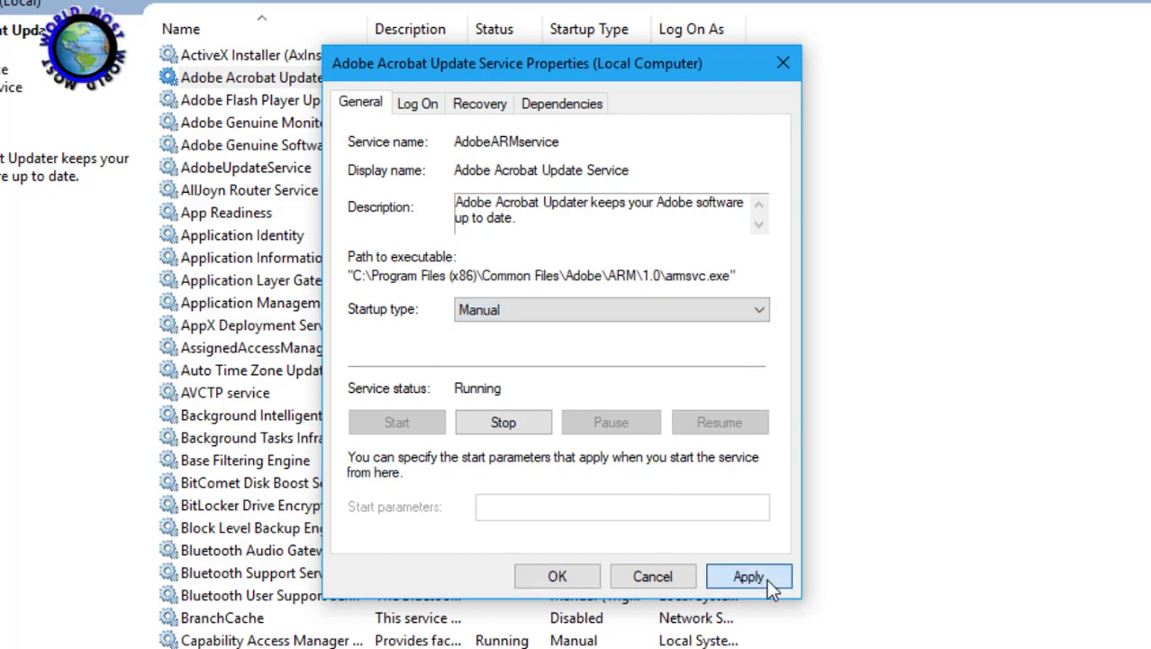
{"action": "left_click", "coordinate": [557, 577]}
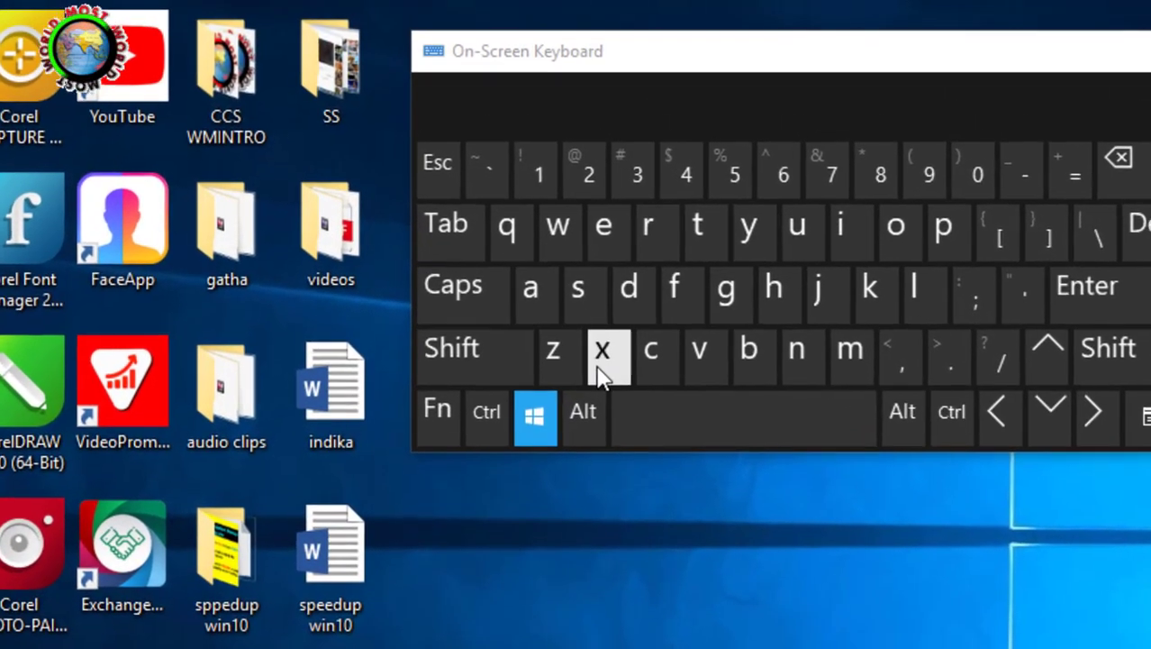
- Open the Windows Features dialog from Programs and Features, reached through the Apps and Features settings
{"action": "left_click", "coordinate": [570, 301]}
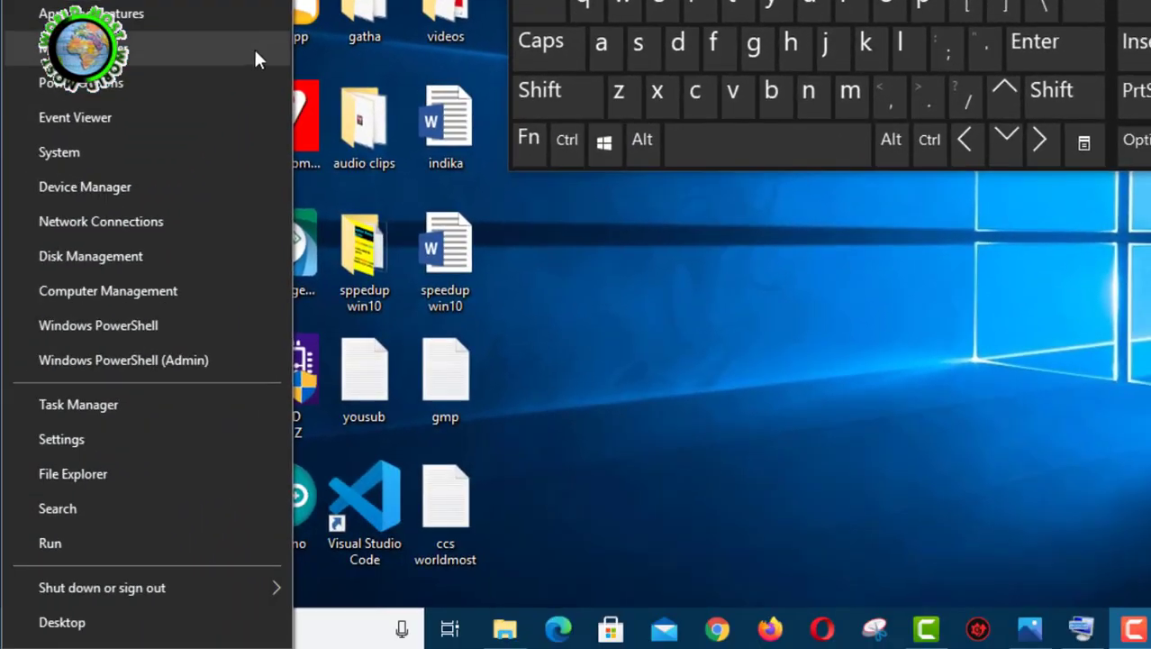
{"action": "left_click", "coordinate": [142, 16]}
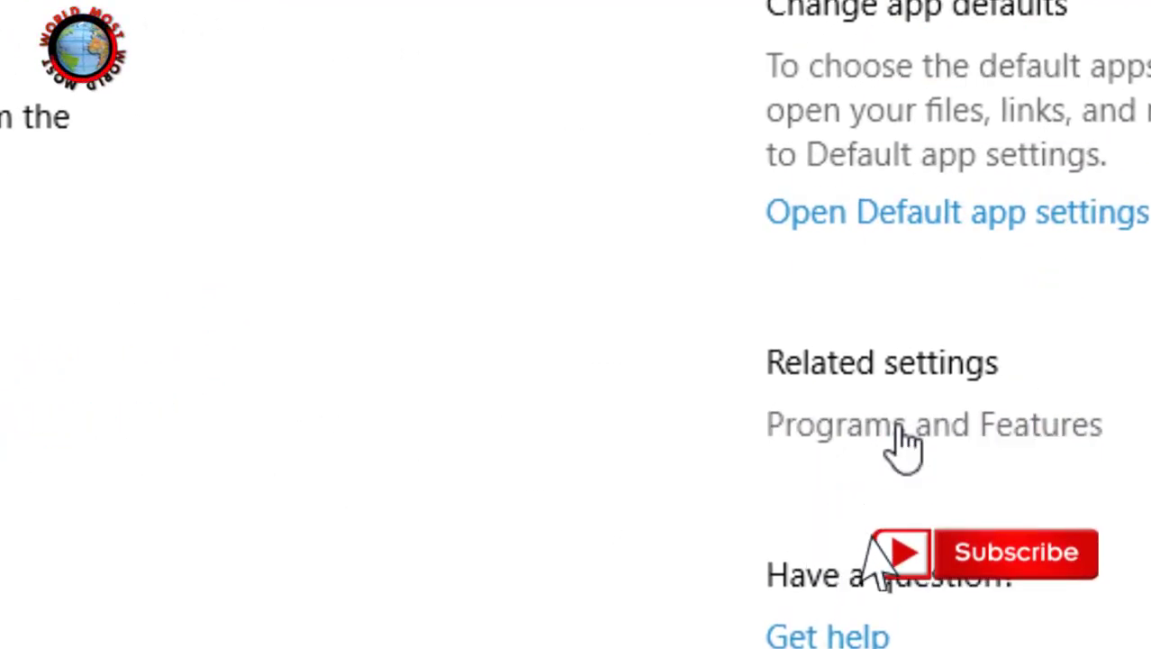
{"action": "left_click", "coordinate": [899, 433]}
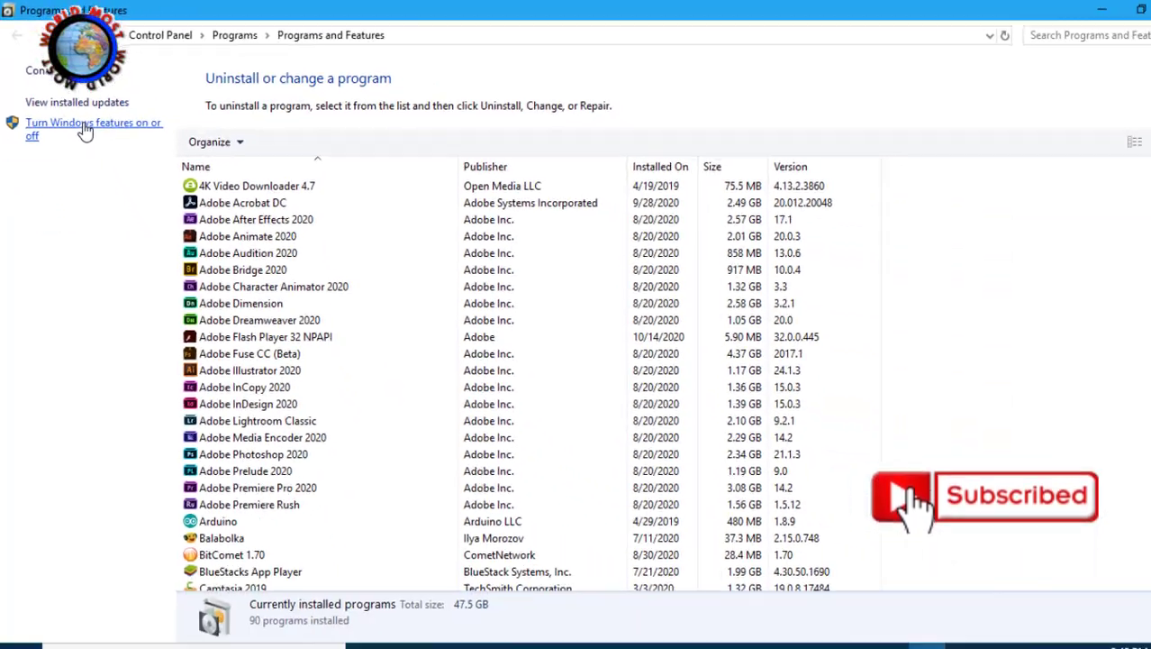
{"action": "left_click", "coordinate": [149, 226]}
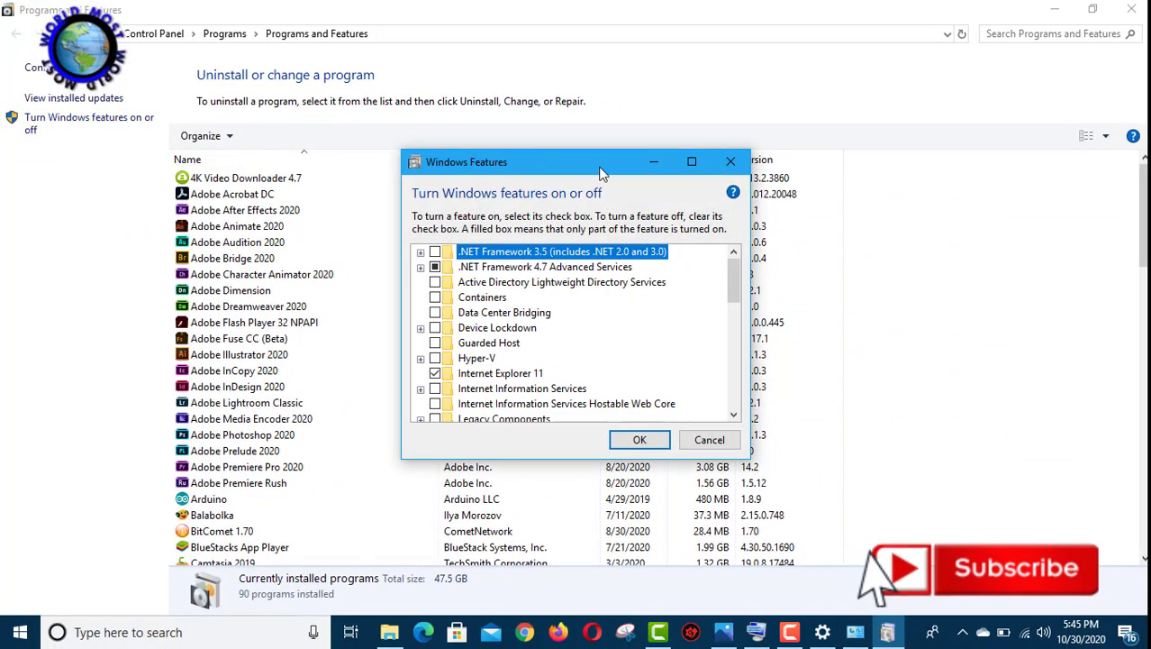
- Turn off Media Features in the Windows Features list and apply the change
{"action": "left_click_drag", "start_coordinate": [744, 283], "coordinate": [743, 302]}
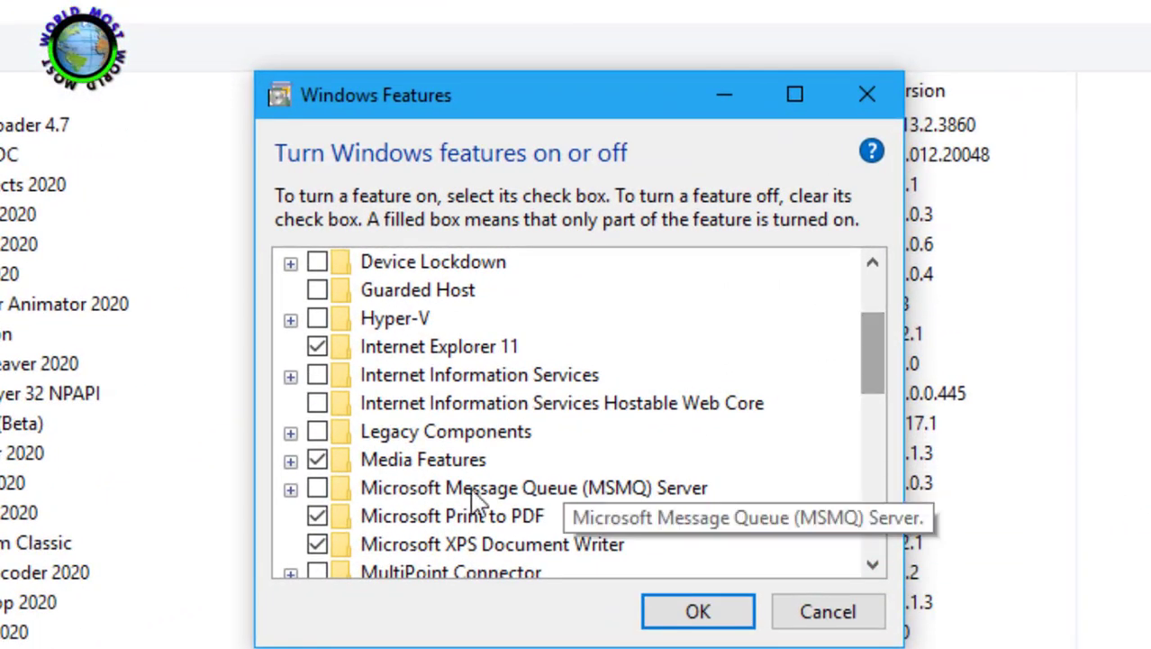
{"action": "left_click", "coordinate": [317, 459]}
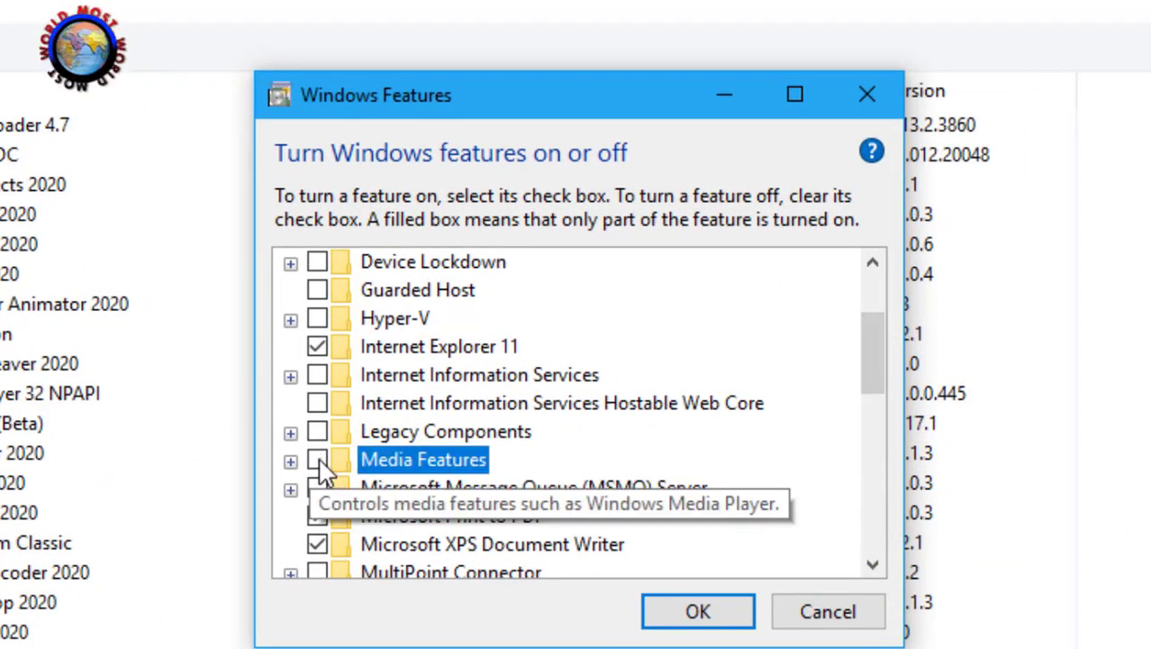
{"action": "left_click", "coordinate": [699, 611]}
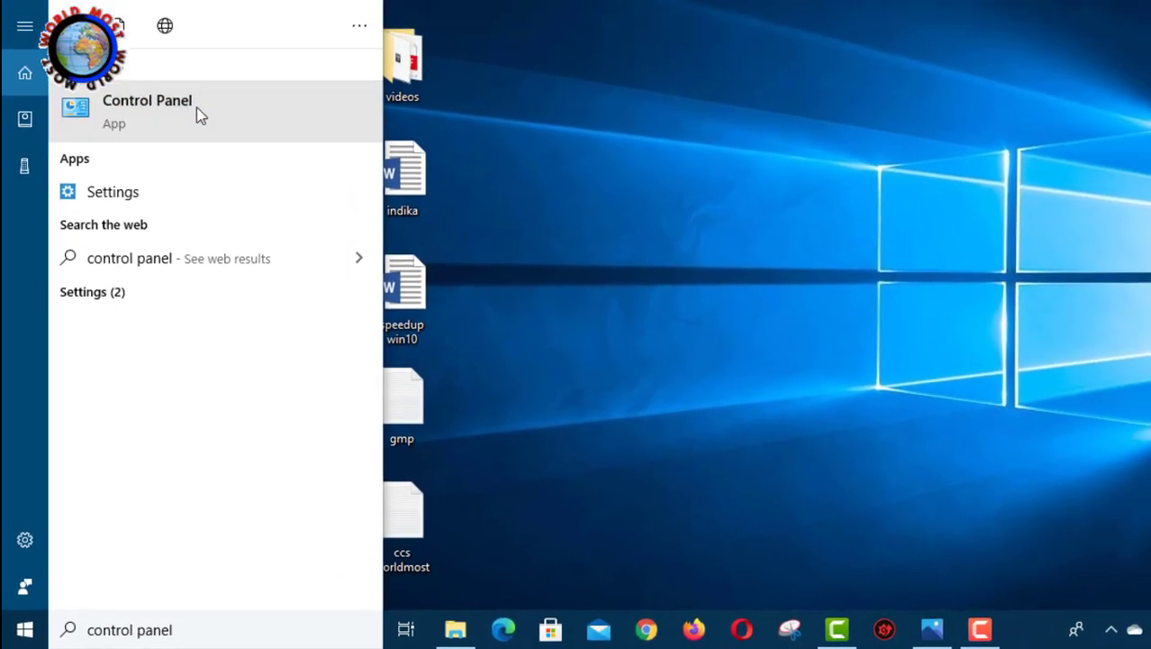
- Open the troubleshooters for common computer problems from Control Panel's System and Security category and look through the available ones
{"action": "left_click", "coordinate": [217, 52]}
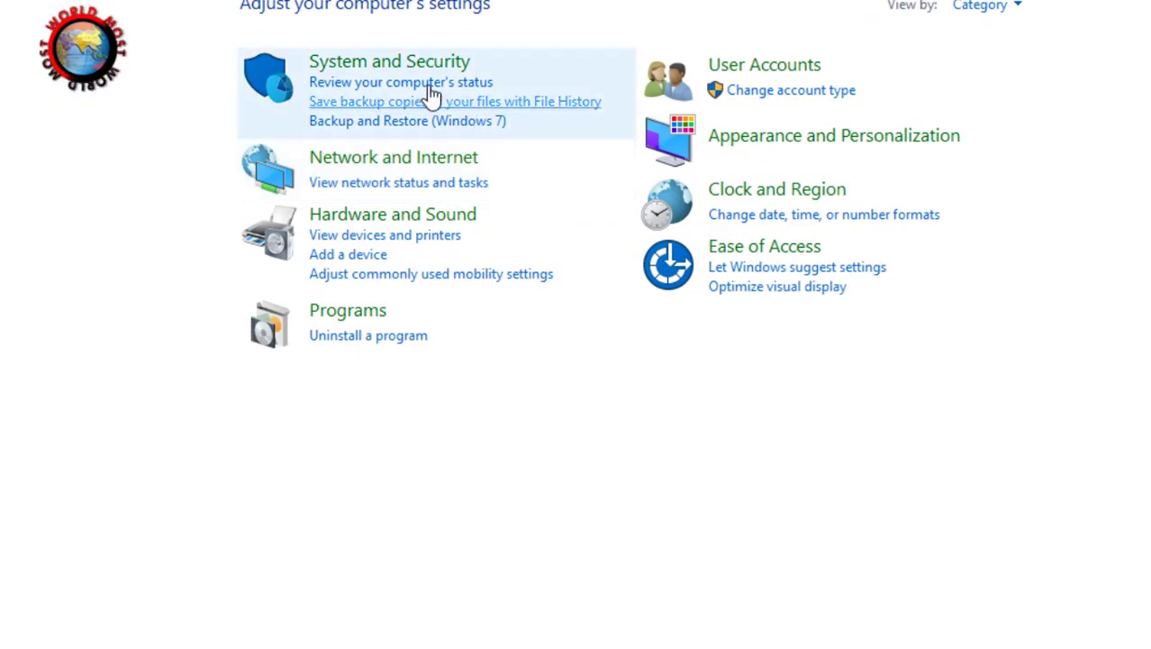
{"action": "left_click", "coordinate": [383, 61]}
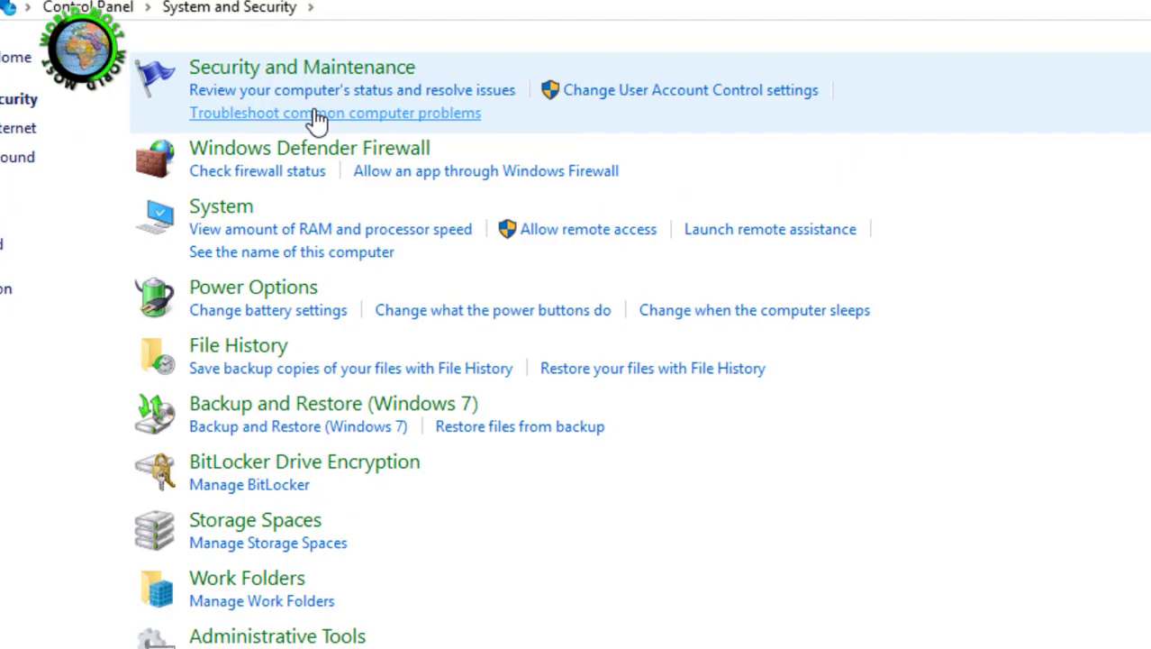
{"action": "left_click", "coordinate": [317, 115]}
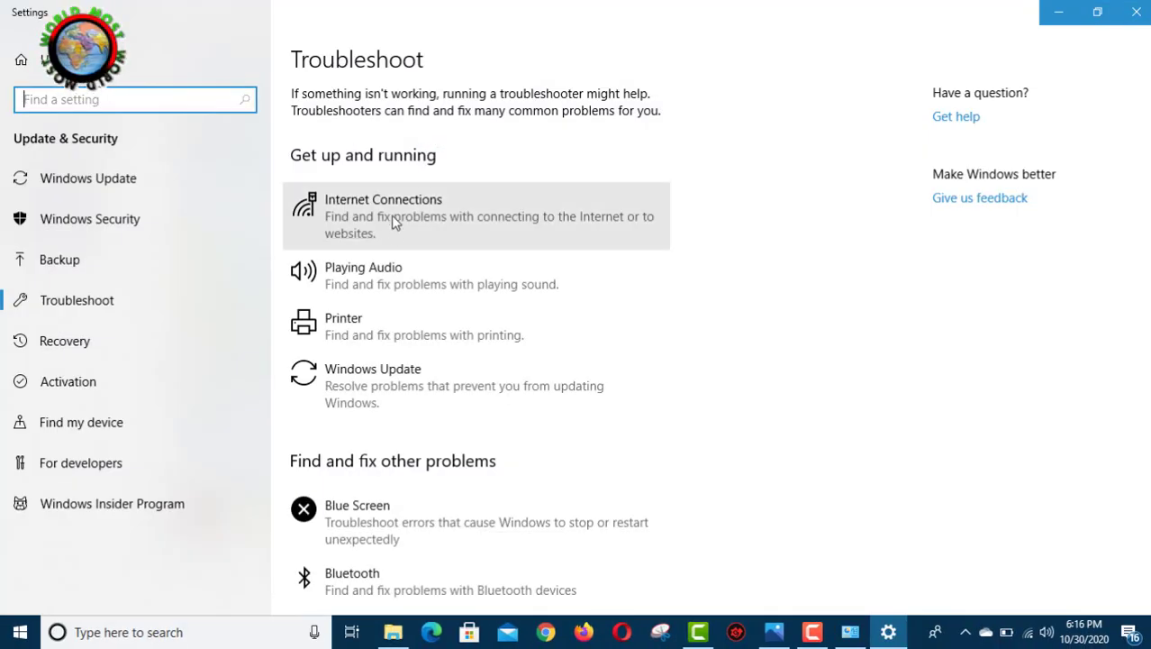
{"action": "scroll", "coordinate": [399, 270], "scroll_direction": "down", "scroll_amount": 1}
{"action": "scroll", "coordinate": [398, 296], "scroll_direction": "up", "scroll_amount": 1}
{"action": "scroll", "coordinate": [398, 272], "scroll_direction": "down", "scroll_amount": 2}
{"action": "scroll", "coordinate": [401, 351], "scroll_direction": "down", "scroll_amount": 3}
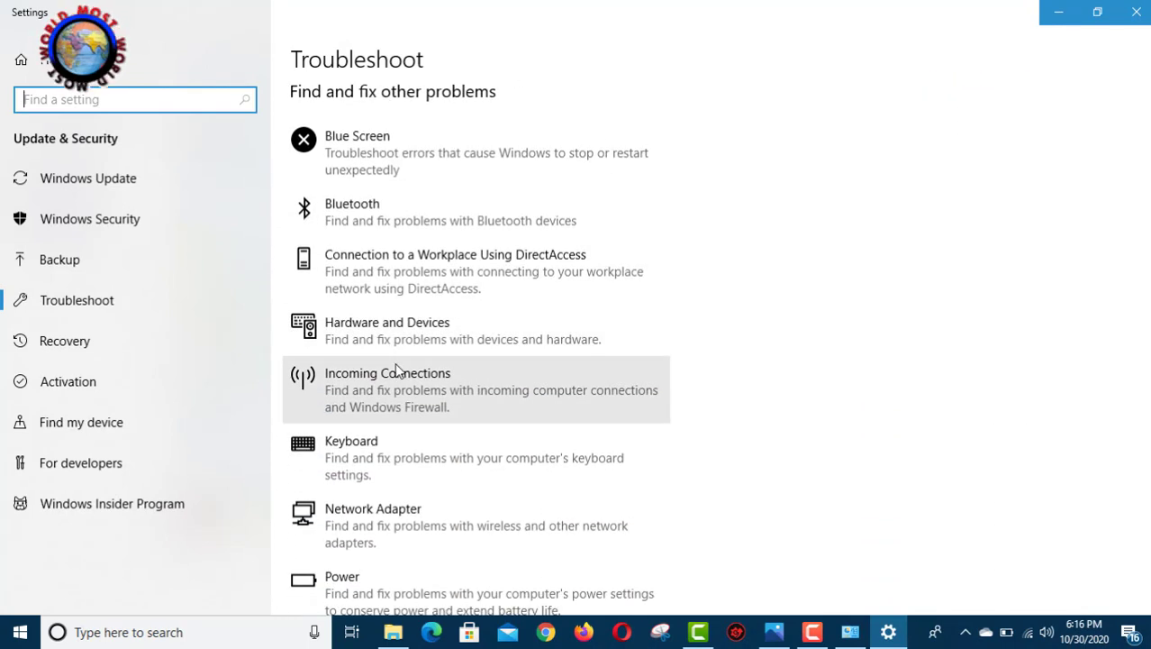
{"action": "scroll", "coordinate": [399, 393], "scroll_direction": "down", "scroll_amount": 5}
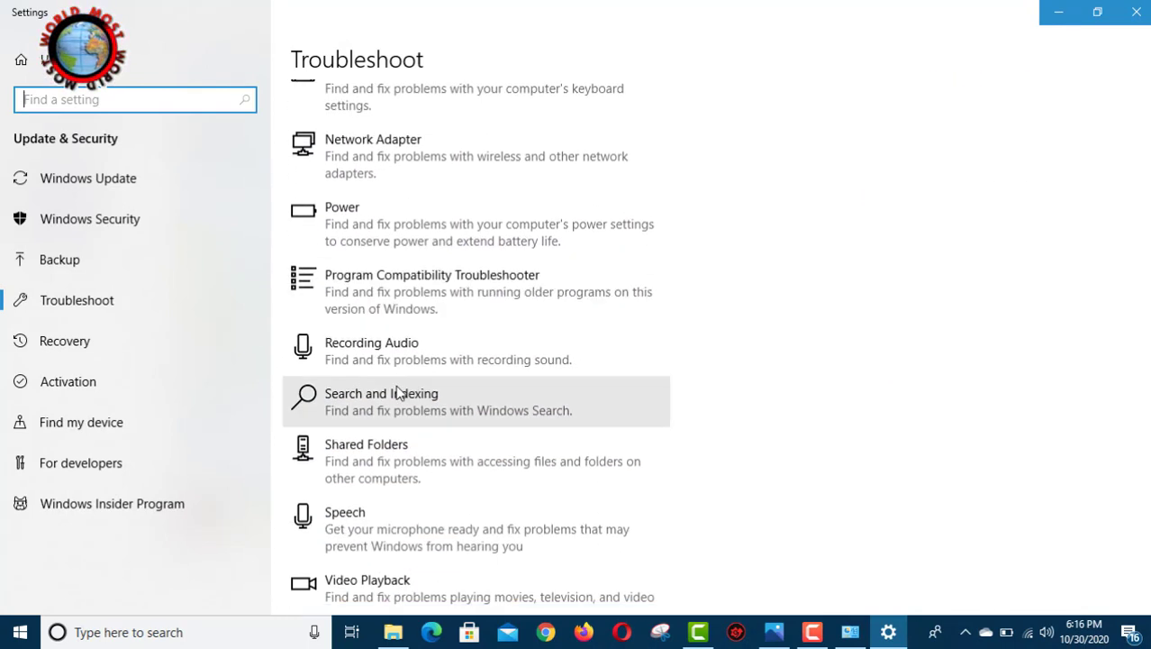
{"action": "scroll", "coordinate": [399, 393], "scroll_direction": "down", "scroll_amount": 1}
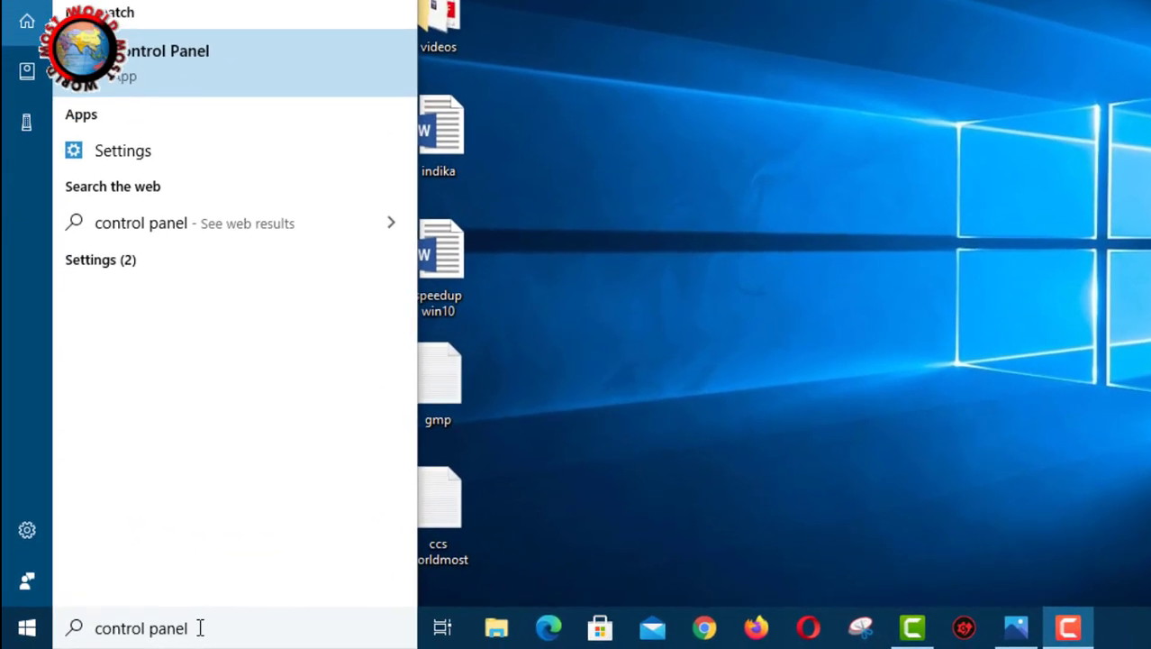
- Create a power plan named My Custom Plan 1 based on High performance, through Power Options in Control Panel's System and Security category
{"action": "left_click", "coordinate": [190, 60]}
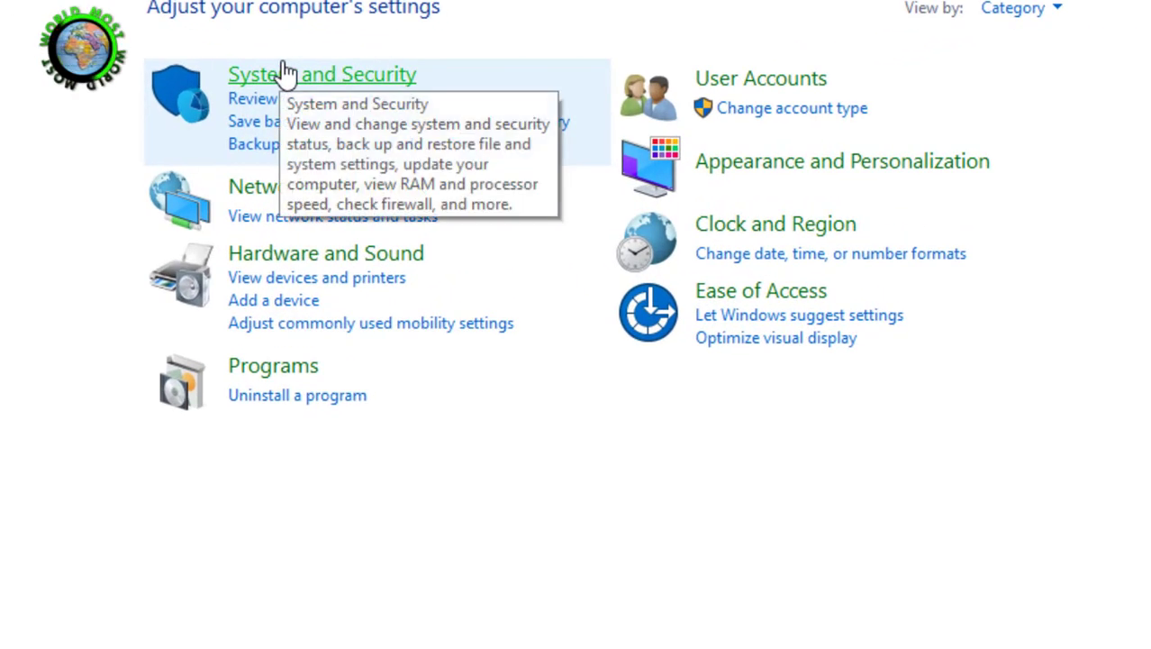
{"action": "left_click", "coordinate": [306, 79]}
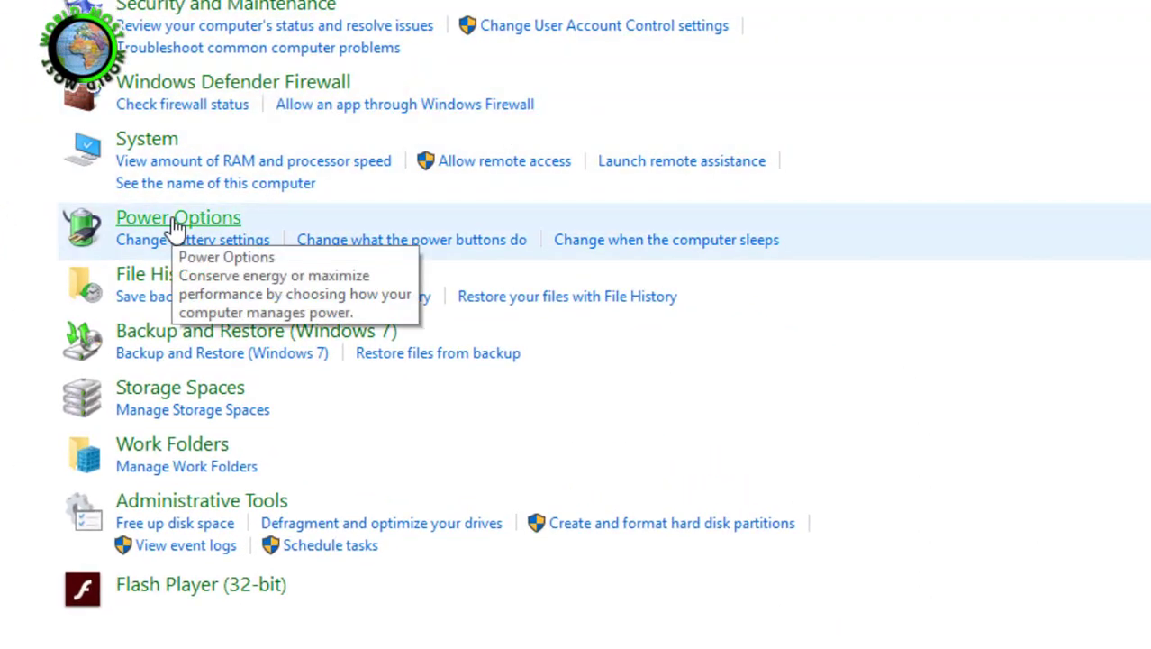
{"action": "left_click", "coordinate": [176, 223]}
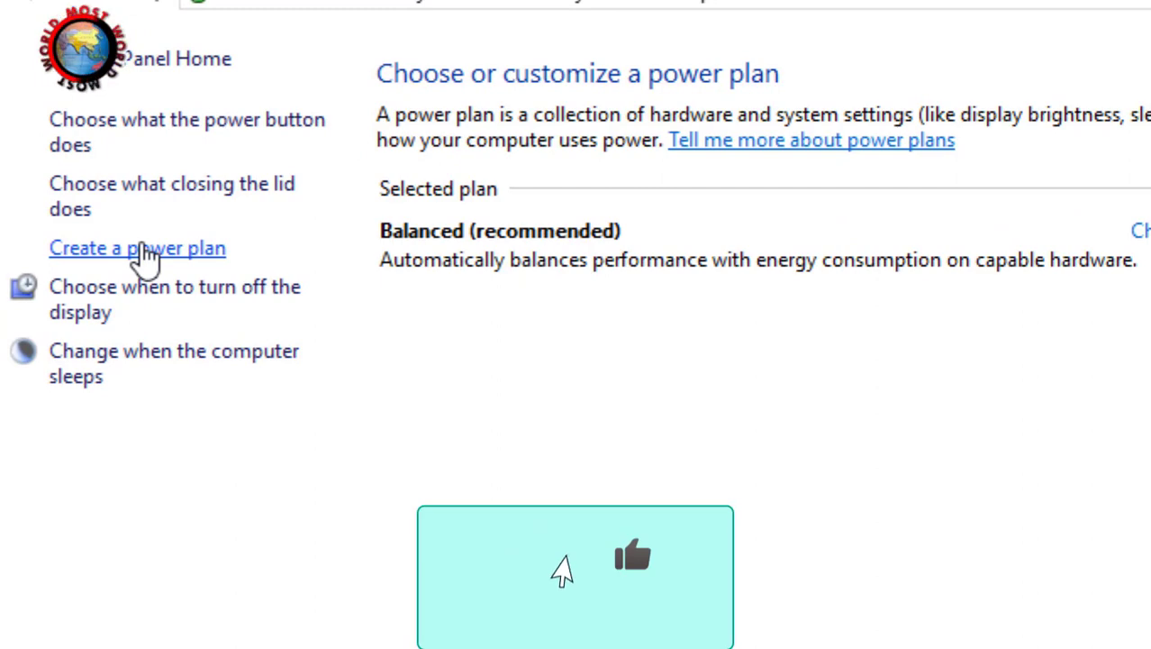
{"action": "left_click", "coordinate": [144, 257]}
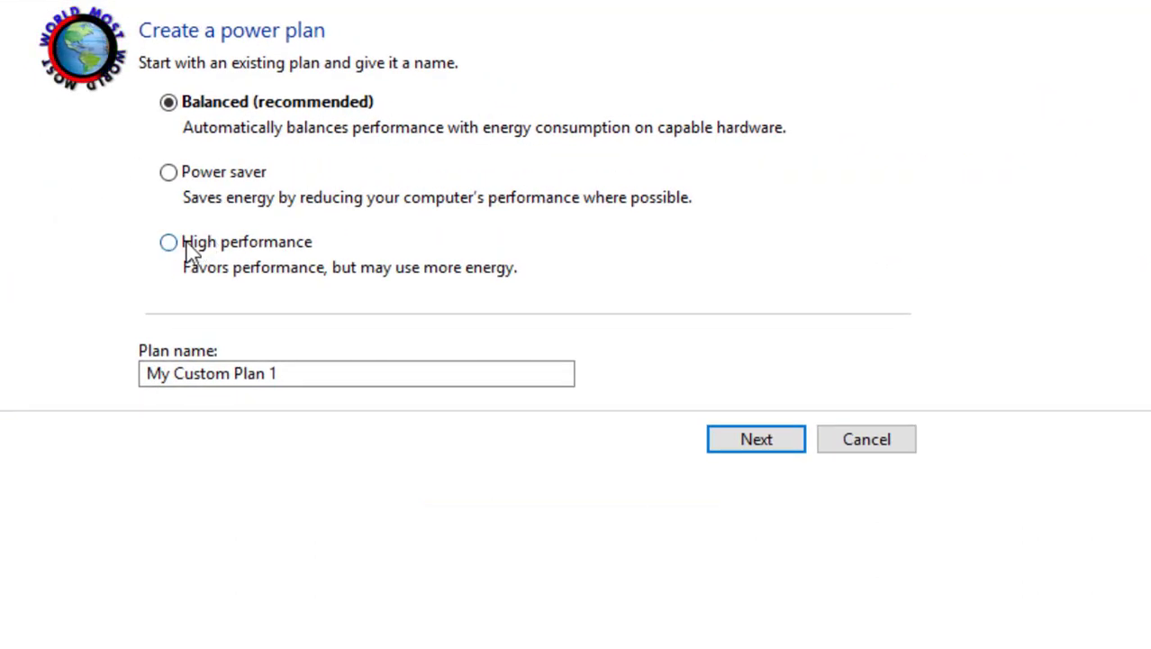
{"action": "left_click", "coordinate": [168, 243]}
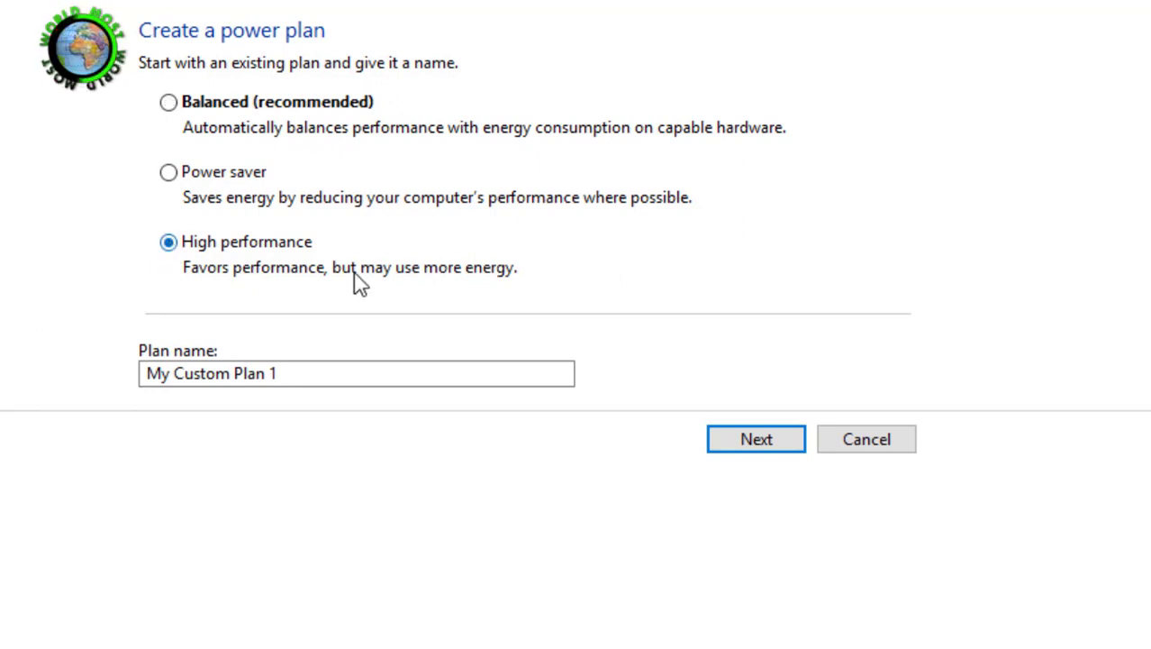
{"action": "left_click", "coordinate": [747, 444]}
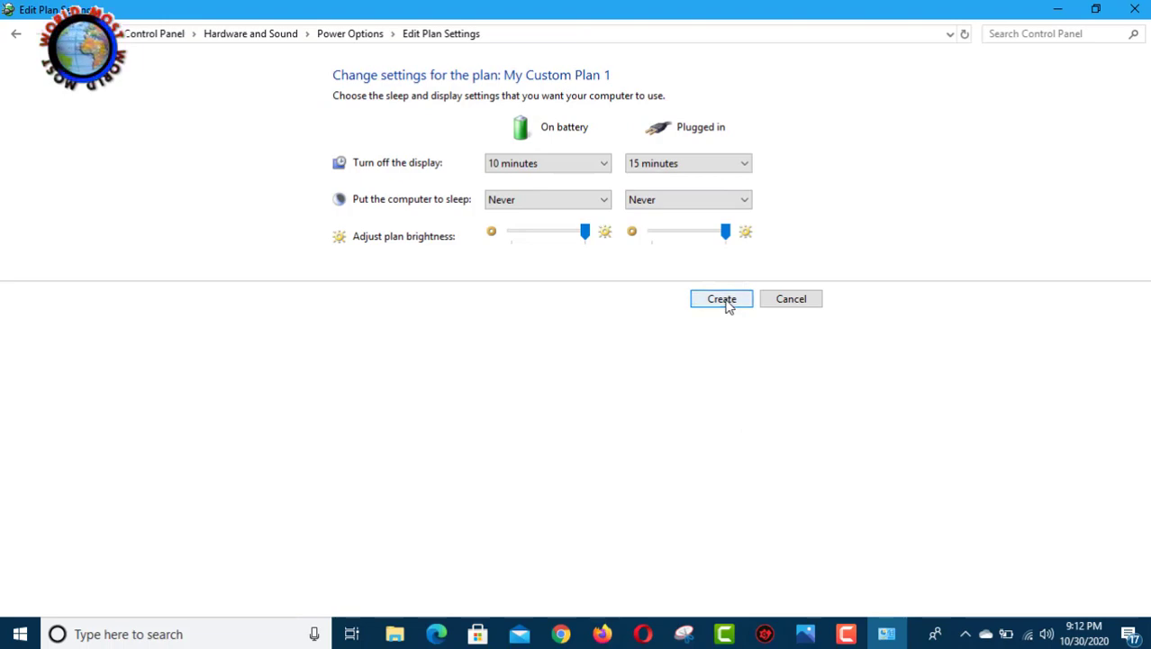
{"action": "left_click", "coordinate": [723, 299]}
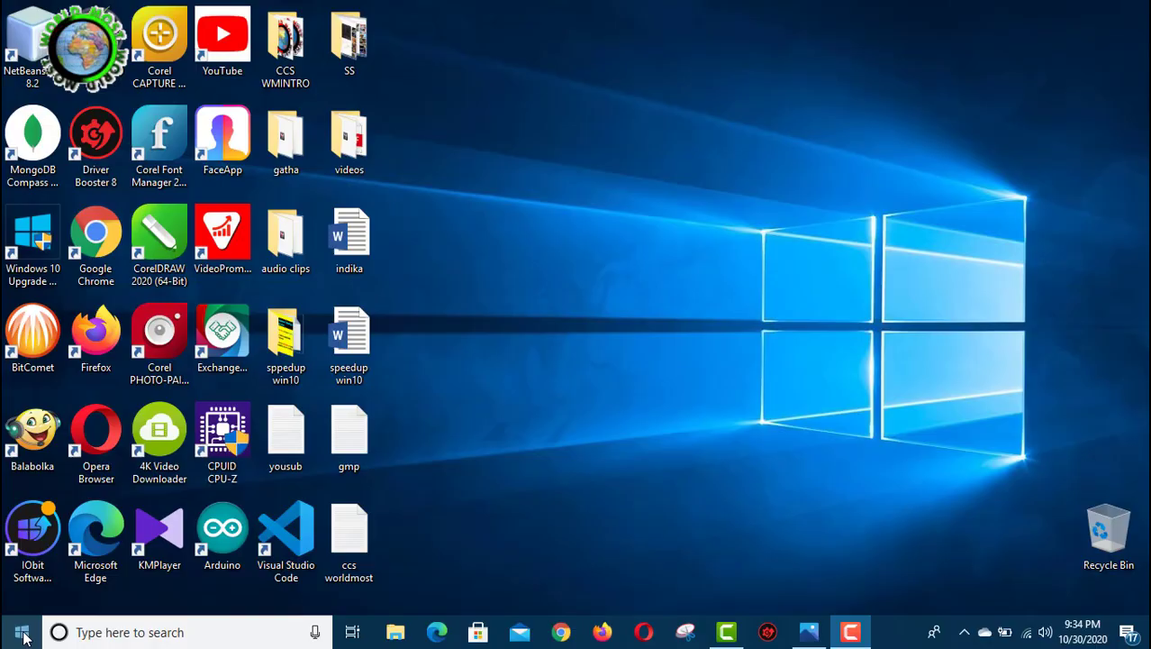
- Switch to File Explorer and show the drives of This PC
{"action": "right_click", "coordinate": [24, 636]}
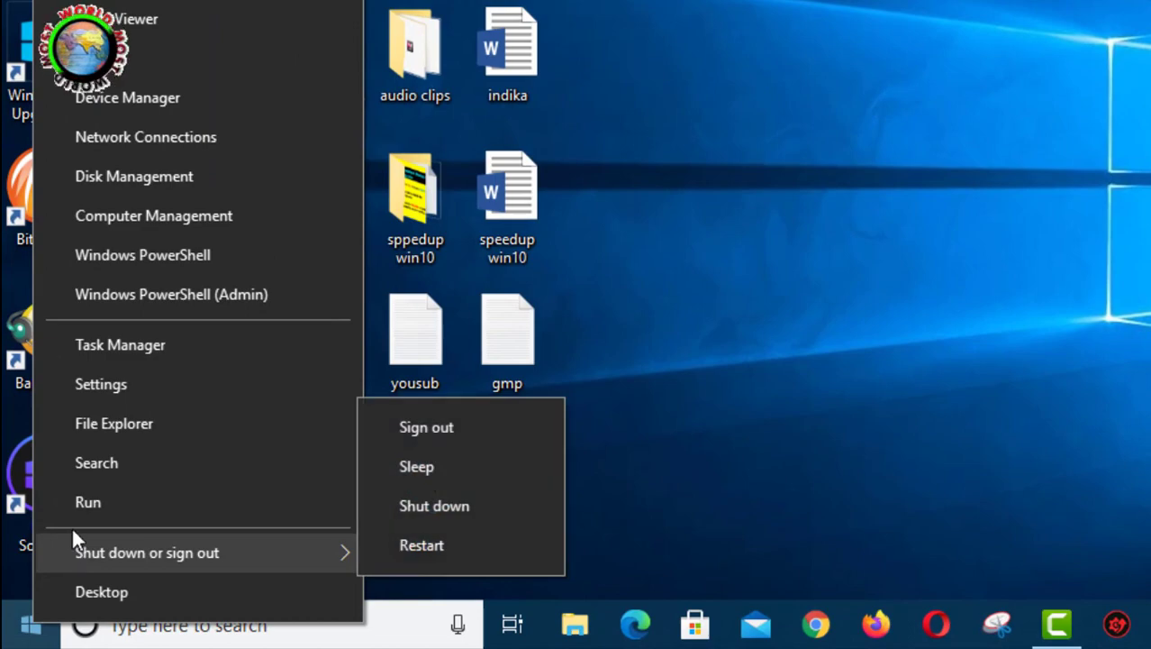
{"action": "left_click", "coordinate": [162, 420]}
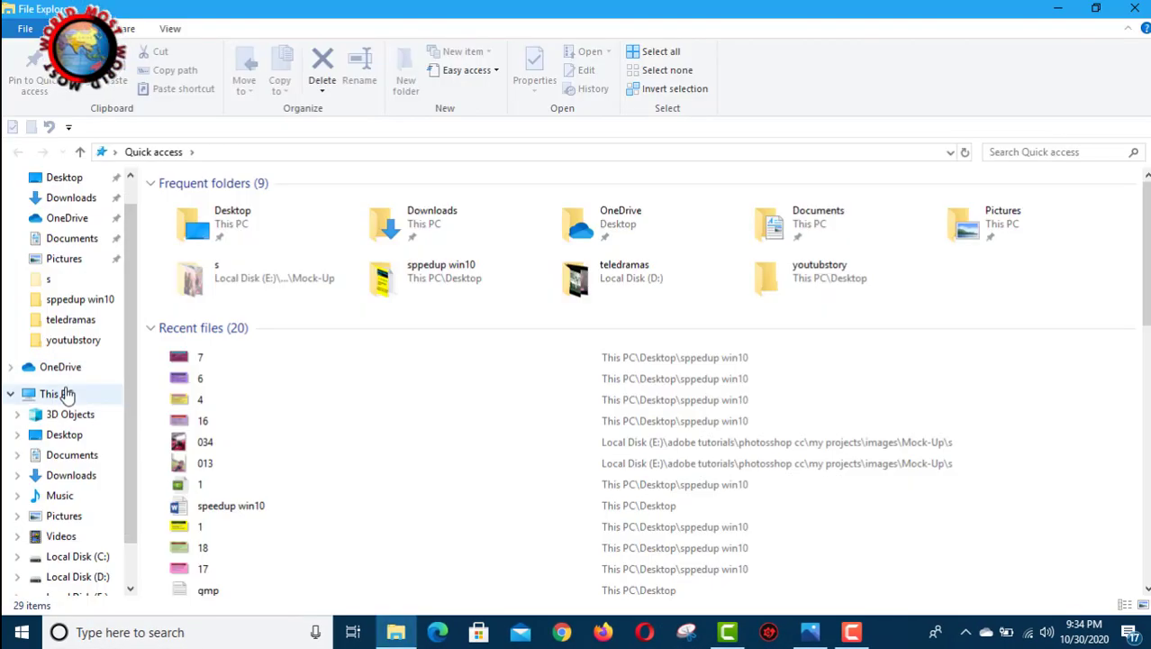
{"action": "left_click", "coordinate": [65, 394]}
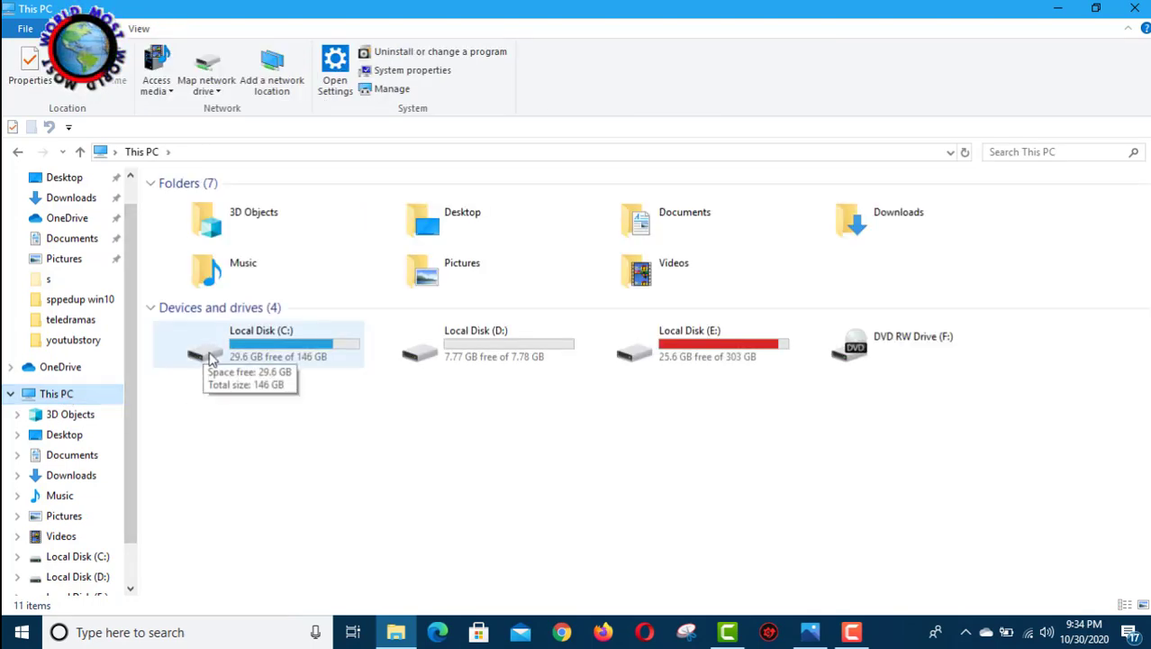
- Open the properties of Local Disk (C:) and start an error-checking scan of the drive
{"action": "left_click", "coordinate": [210, 358]}
{"action": "right_click", "coordinate": [210, 357]}
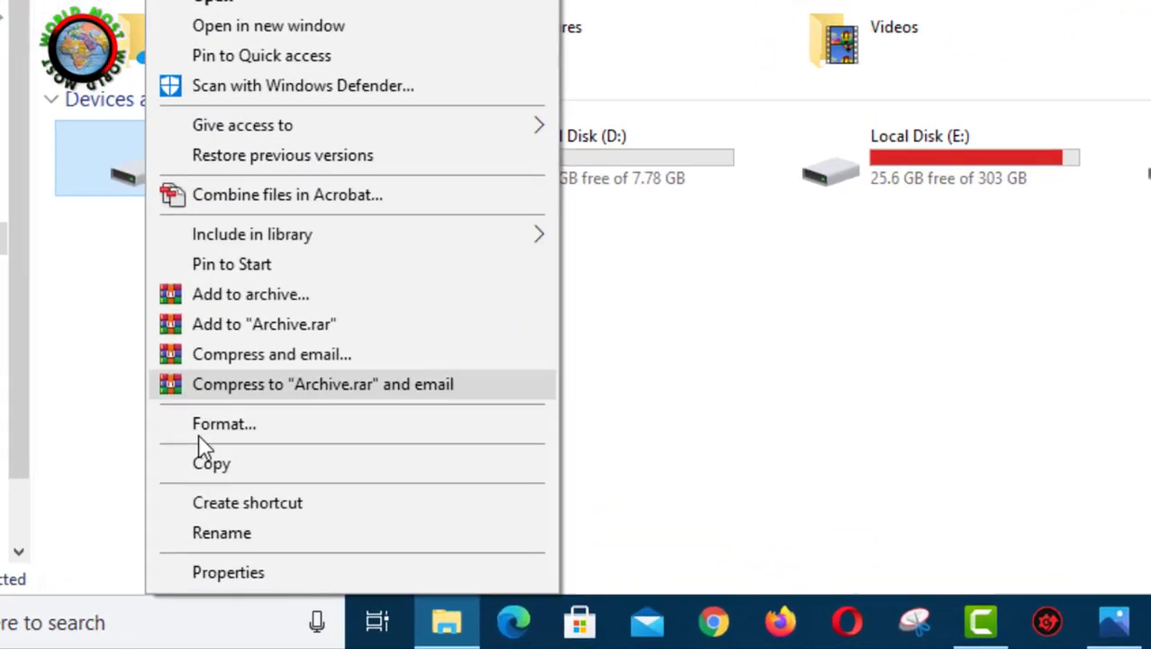
{"action": "left_click", "coordinate": [174, 560]}
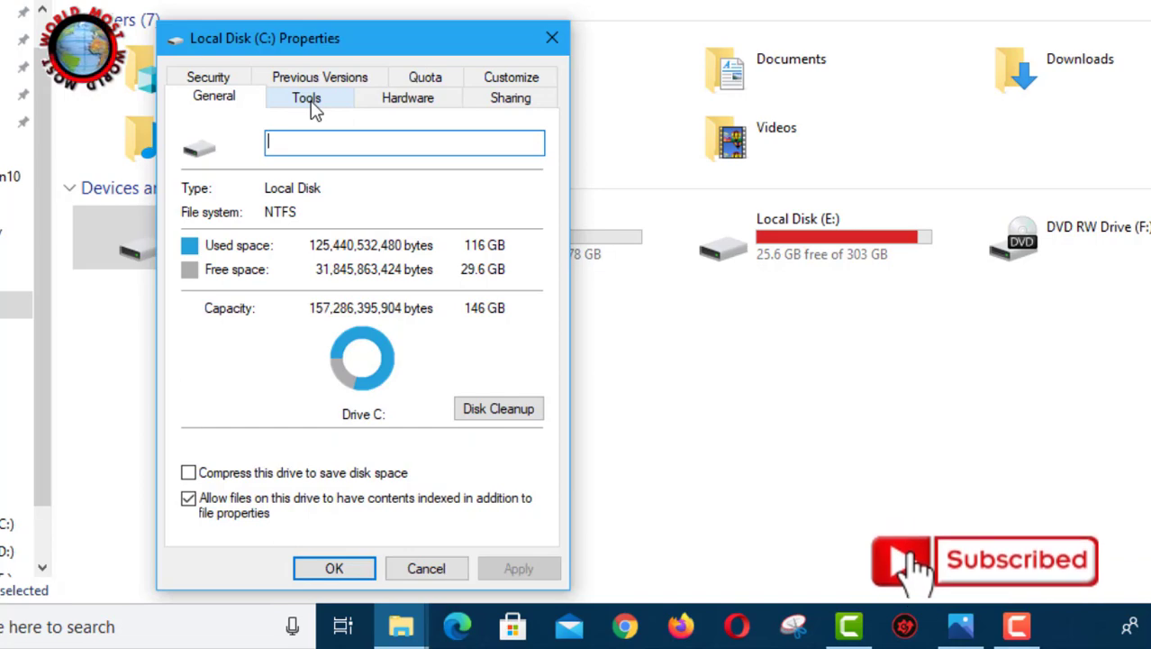
{"action": "left_click", "coordinate": [307, 98]}
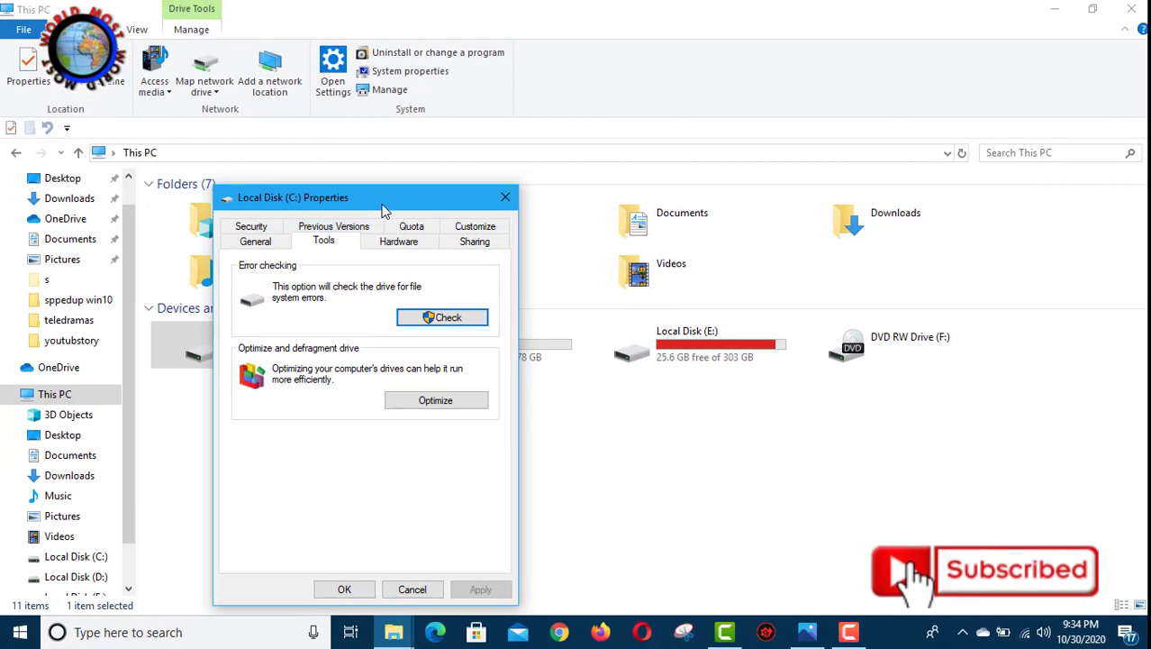
{"action": "left_click_drag", "start_coordinate": [400, 194], "coordinate": [403, 157]}
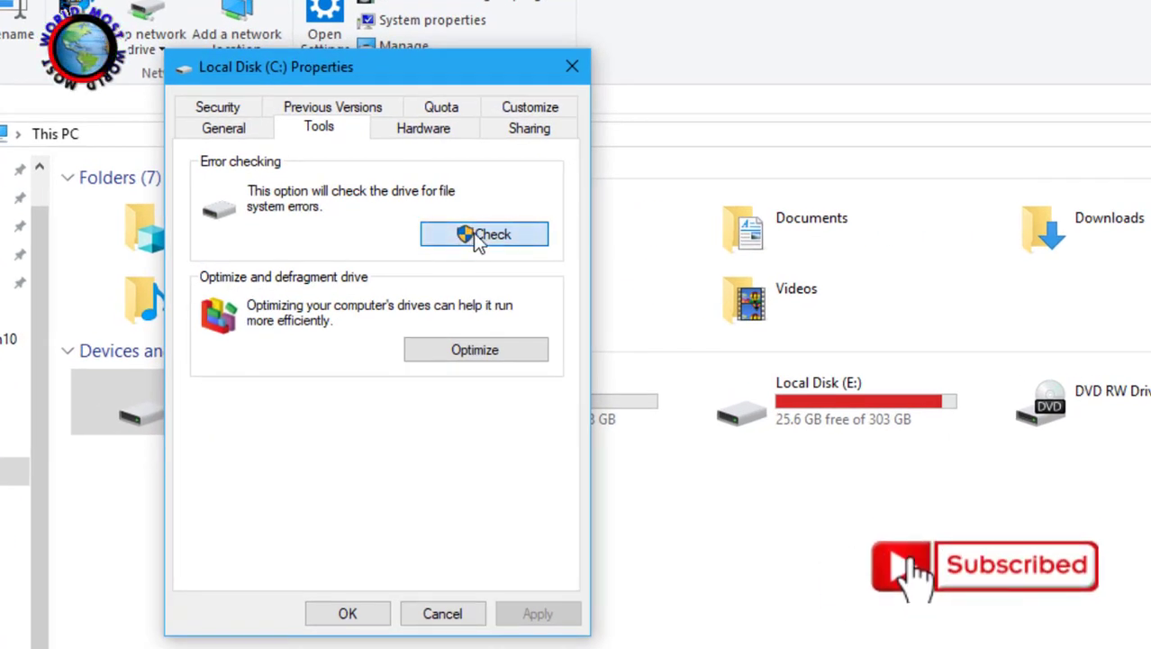
{"action": "left_click", "coordinate": [477, 234]}
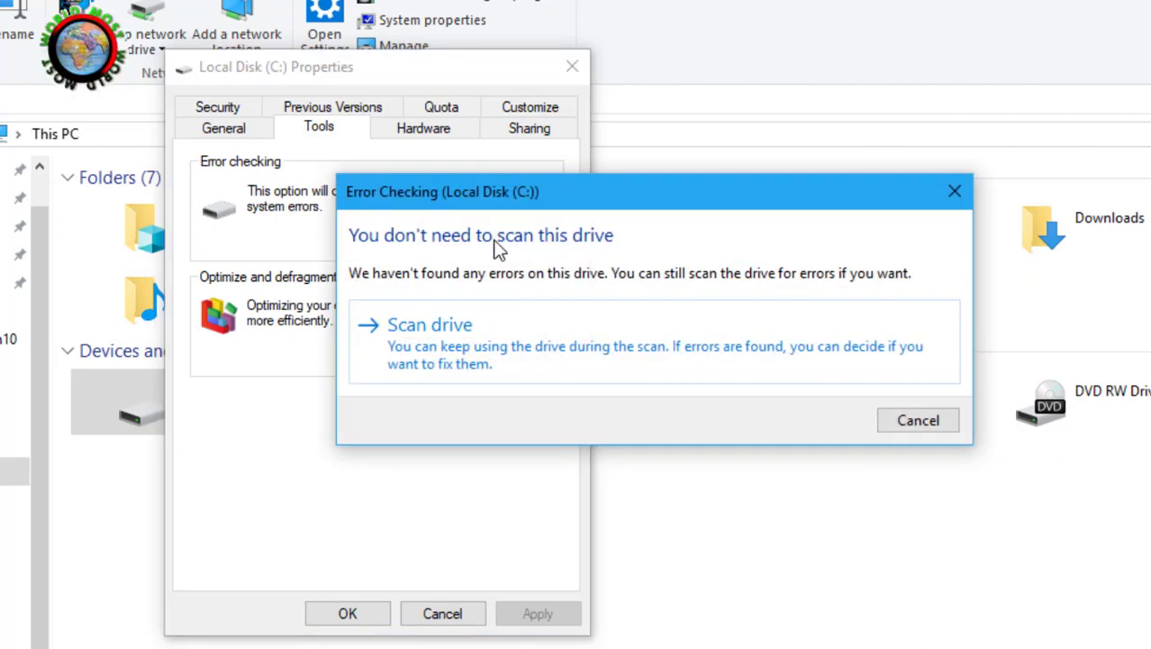
{"action": "left_click", "coordinate": [693, 358]}
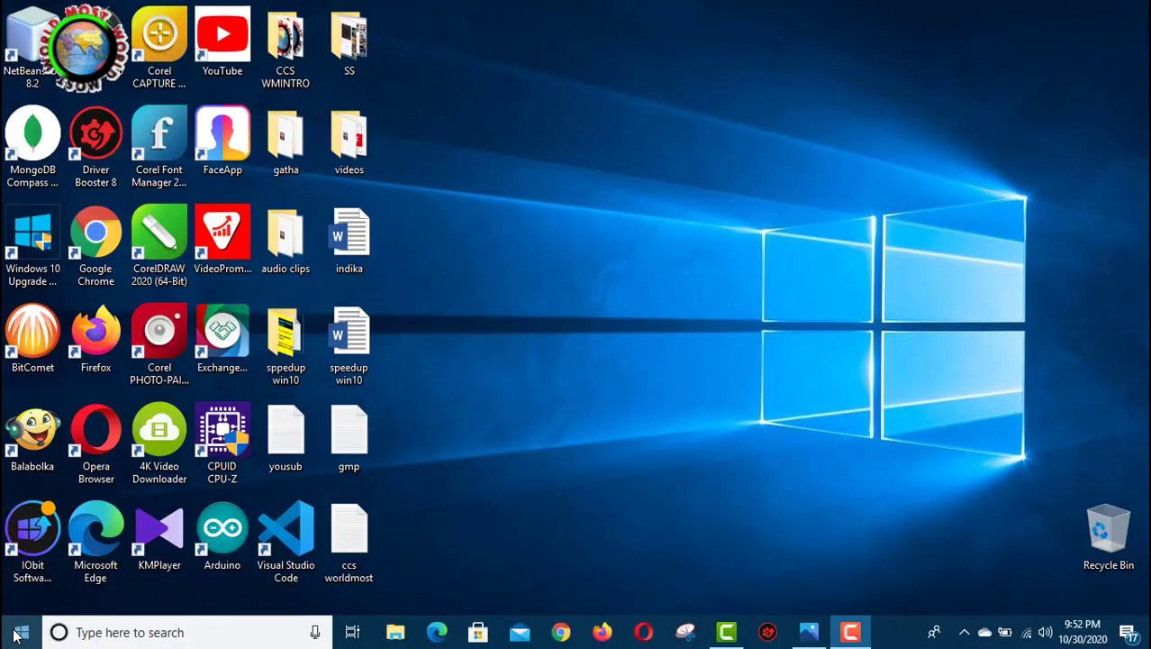
- Turn off Sync settings in the Accounts section of Windows Settings
{"action": "left_click", "coordinate": [20, 634]}
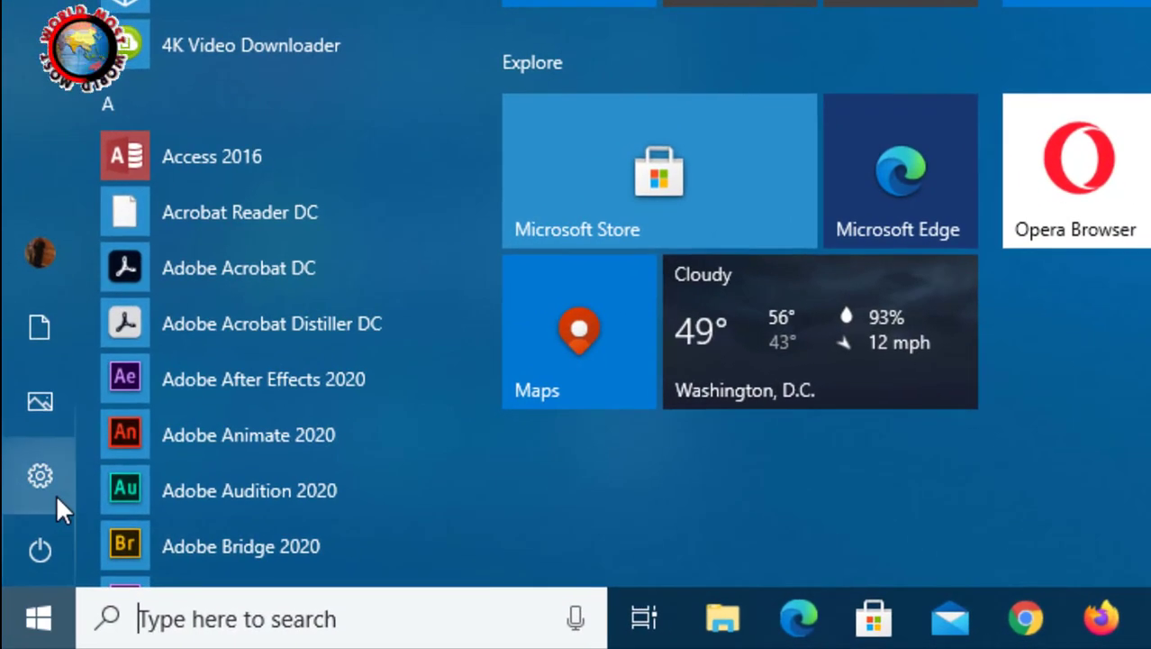
{"action": "left_click", "coordinate": [56, 477]}
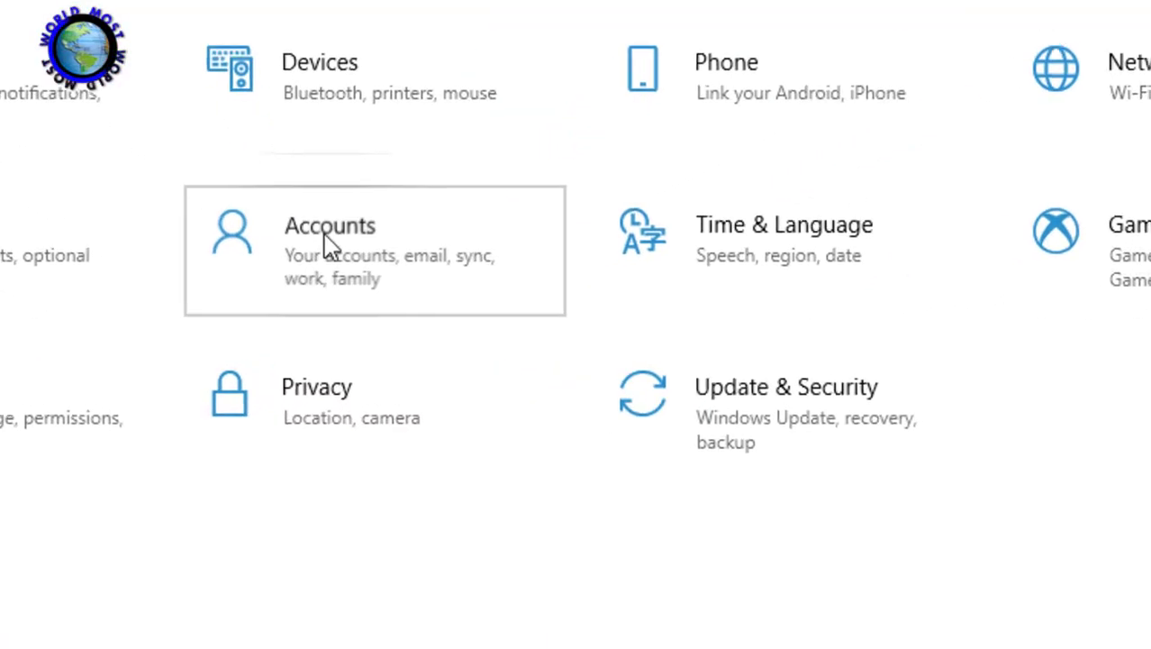
{"action": "left_click", "coordinate": [326, 234]}
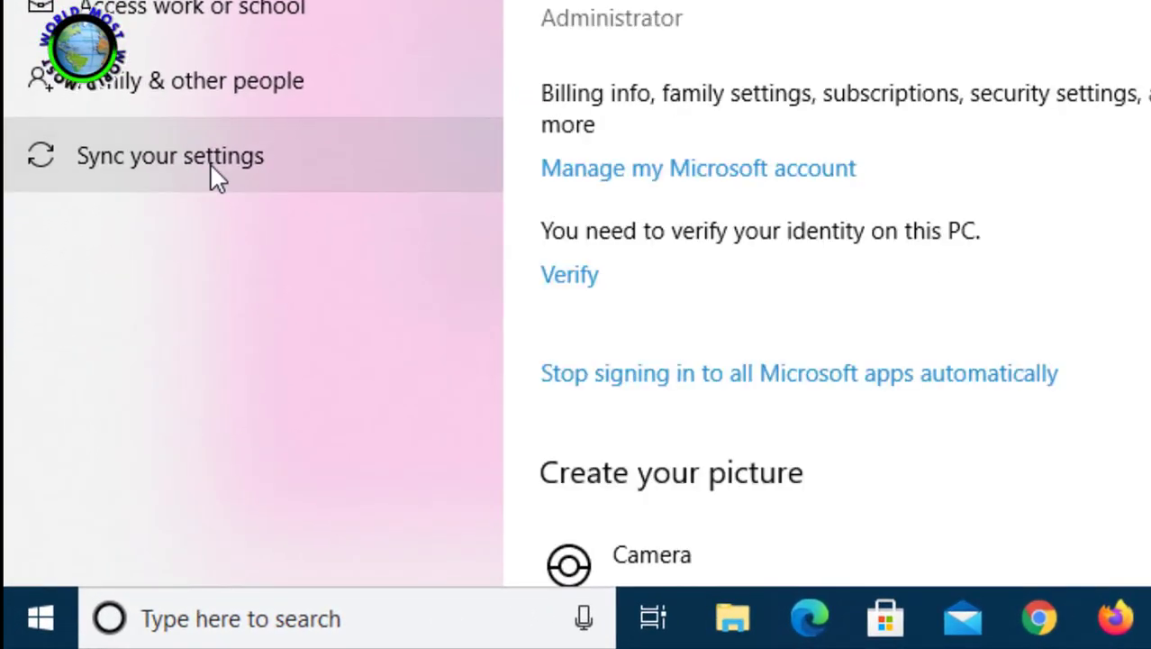
{"action": "left_click", "coordinate": [192, 153]}
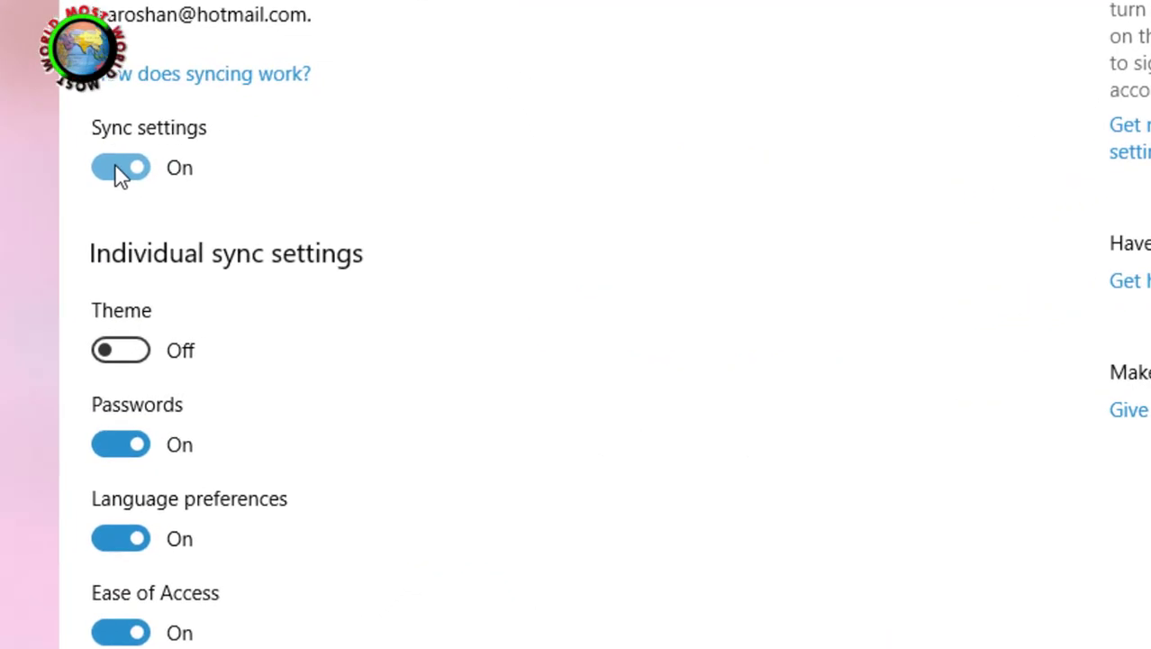
{"action": "left_click", "coordinate": [120, 169]}
{"action": "scroll", "coordinate": [601, 271], "scroll_direction": "down", "scroll_amount": 3}
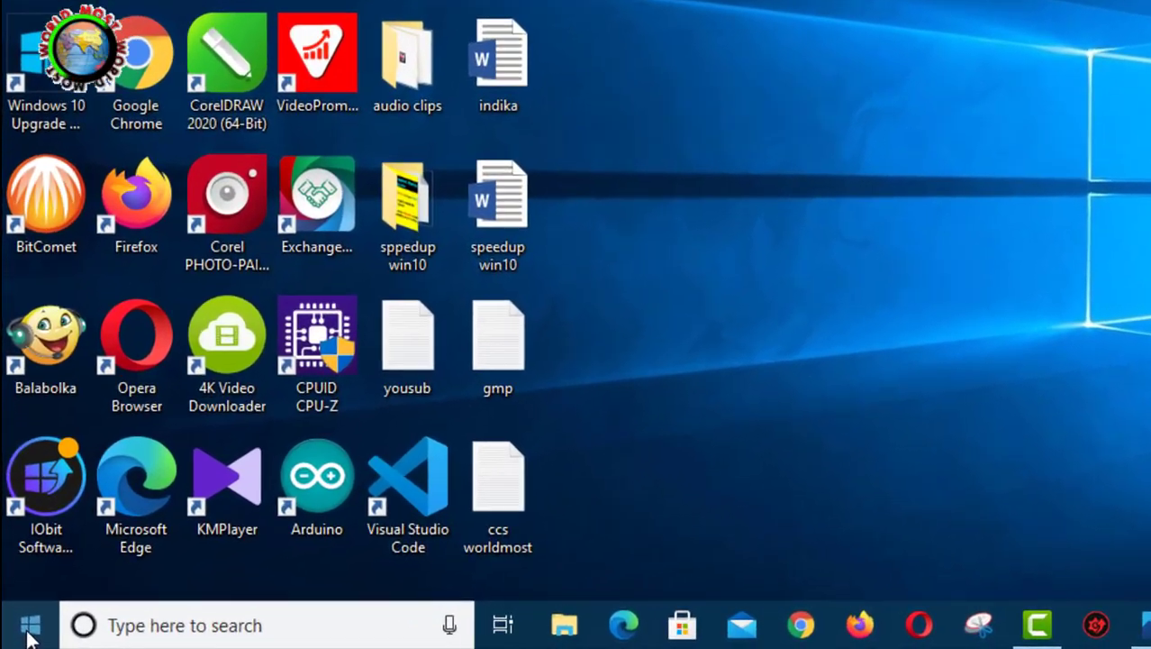
- Open the Recovery options in the Update & Security section of Windows Settings
{"action": "left_click", "coordinate": [29, 629]}
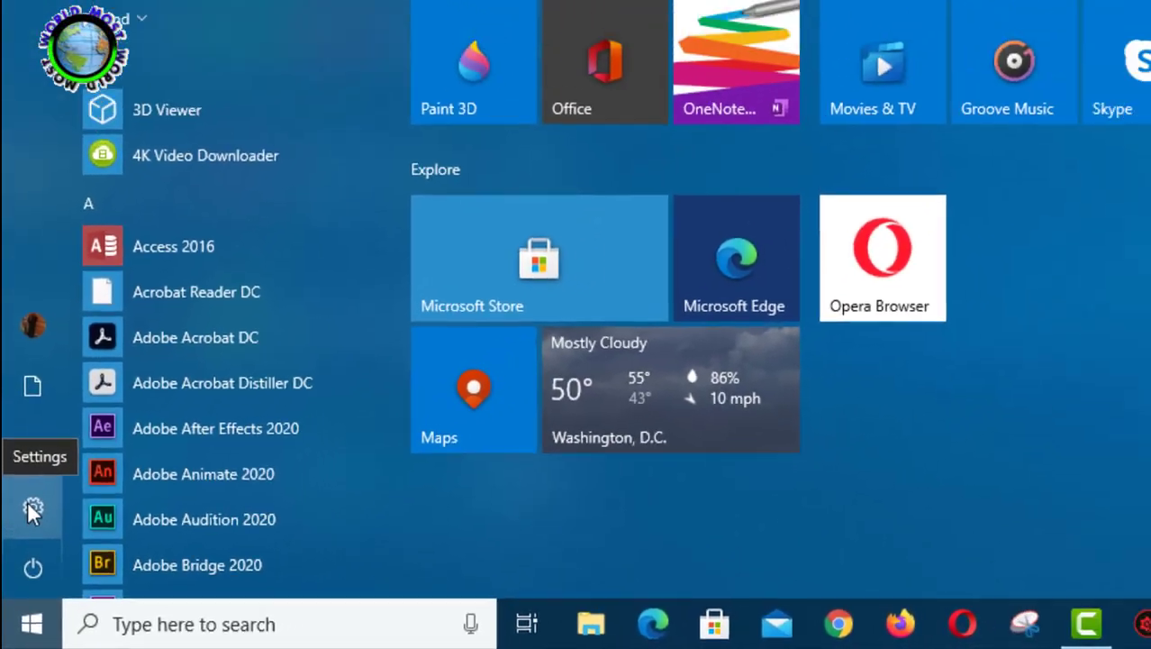
{"action": "left_click", "coordinate": [36, 477]}
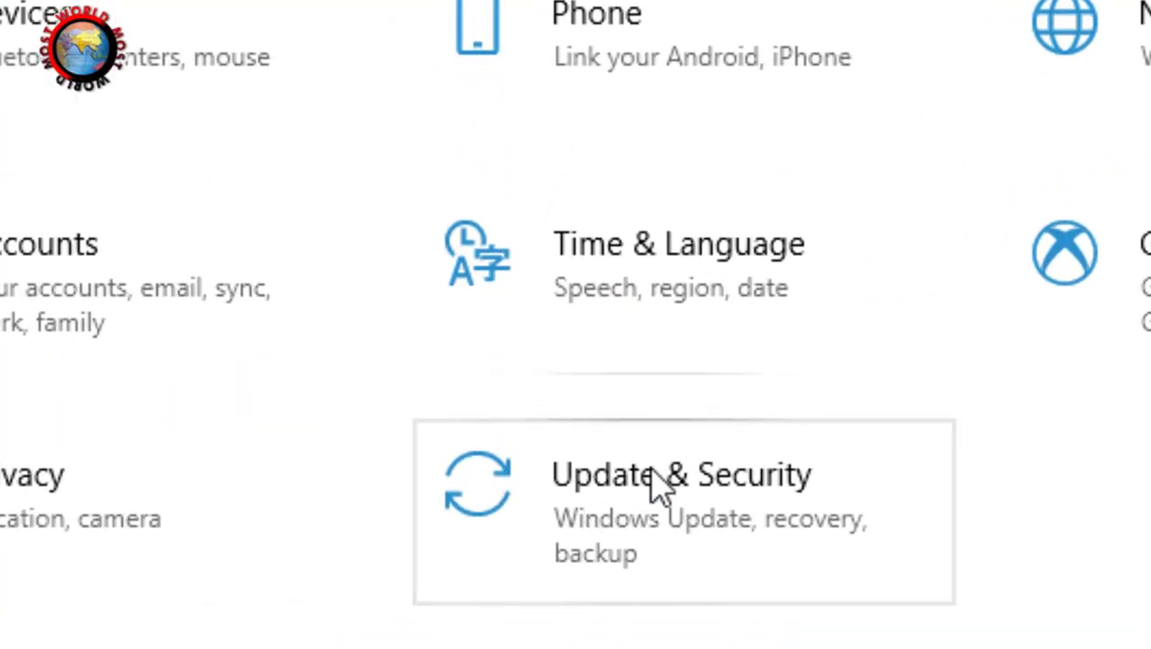
{"action": "left_click", "coordinate": [654, 475]}
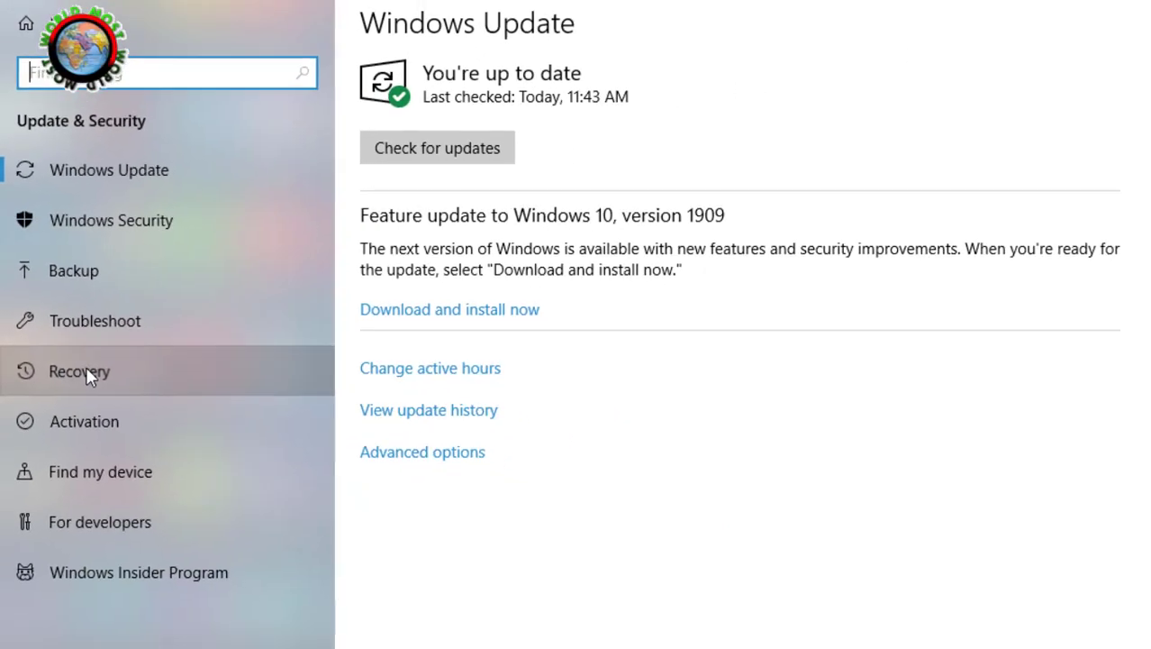
{"action": "left_click", "coordinate": [131, 453]}
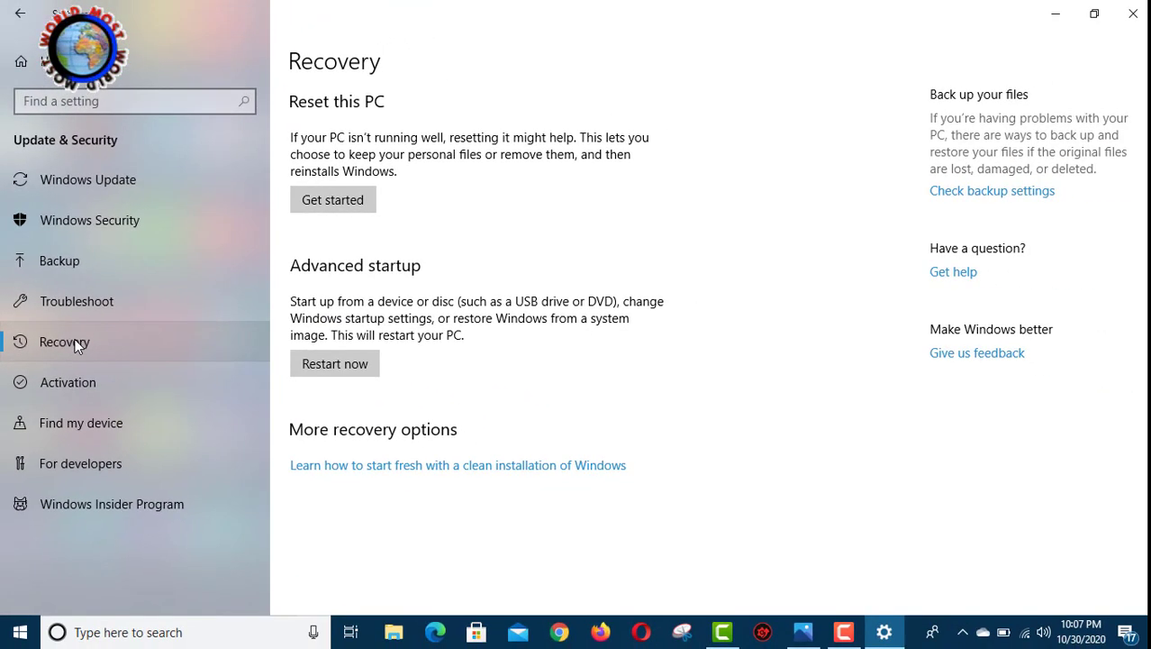